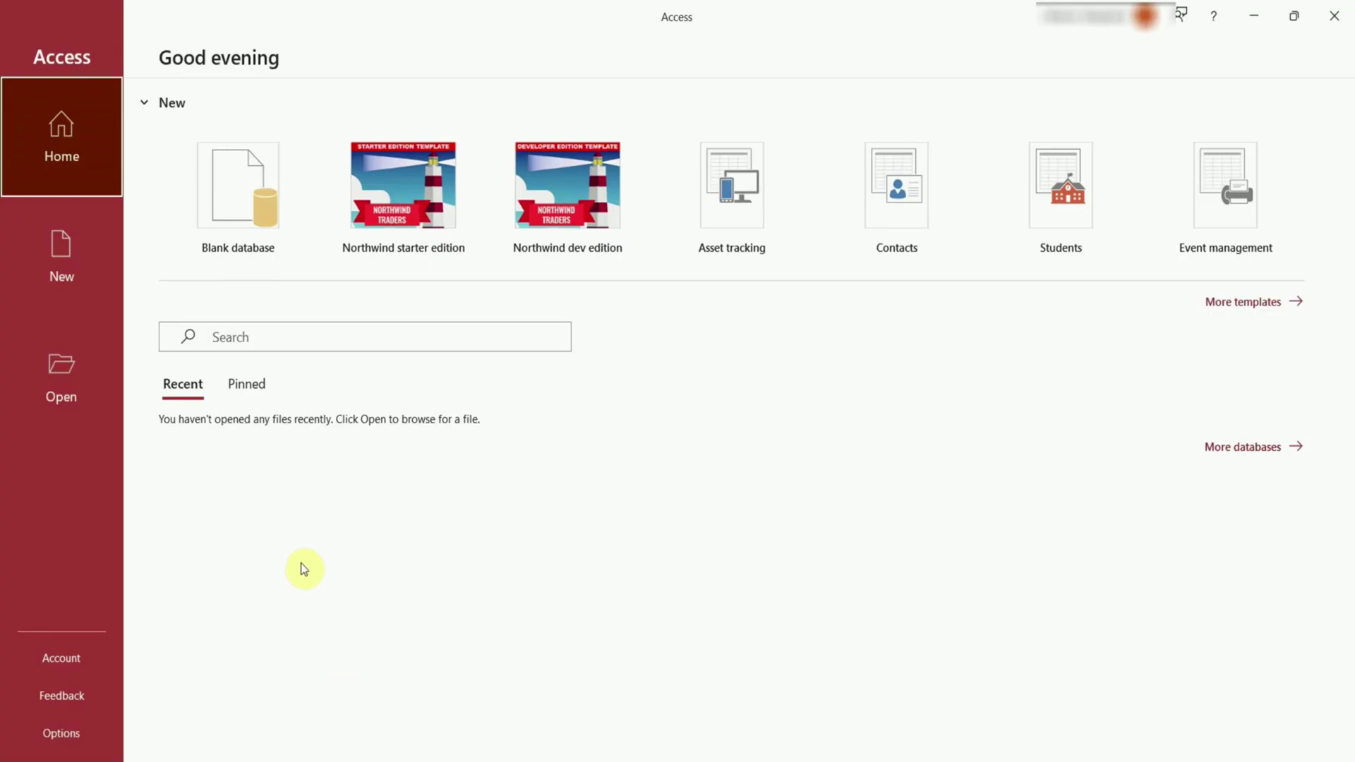
- Create a blank Access database with the file name Top Trumps
left_click(237, 200)
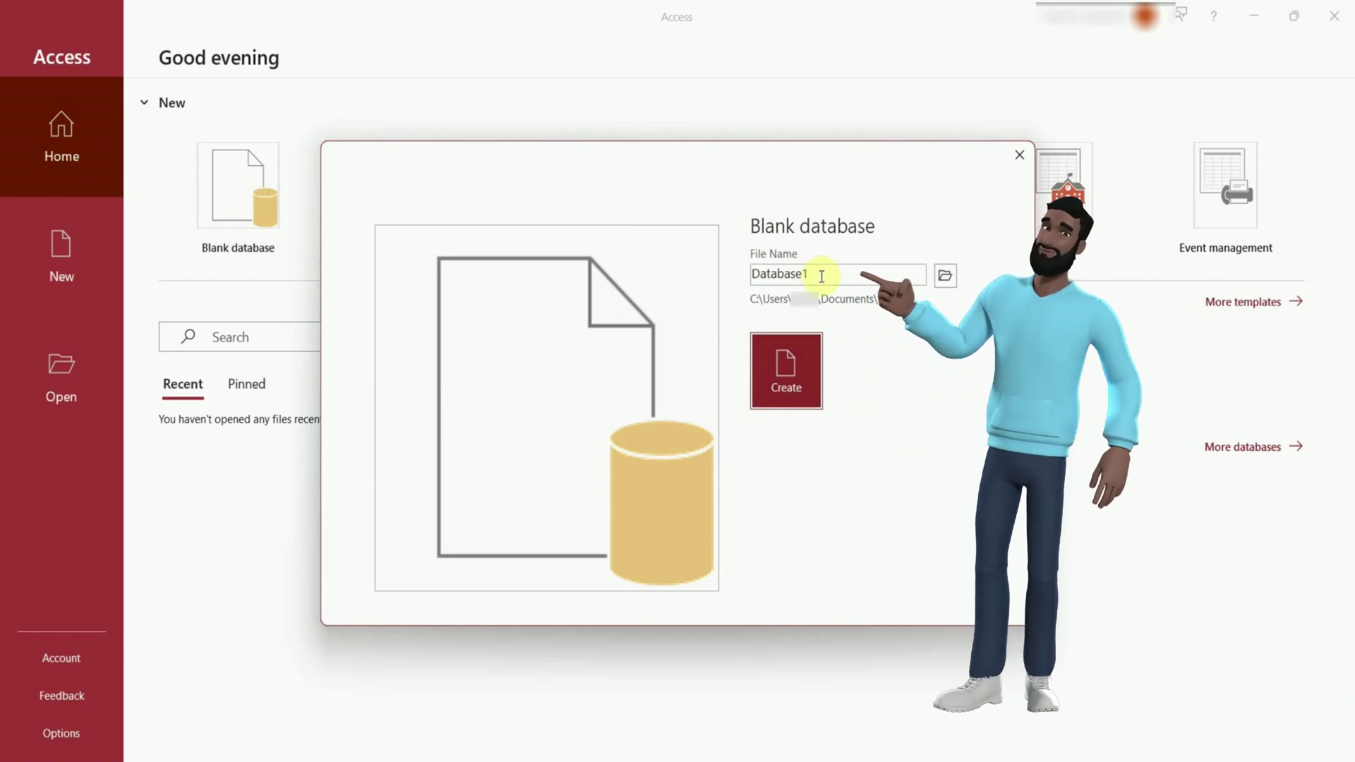
double_click(820, 275)
type("Top Trumps")
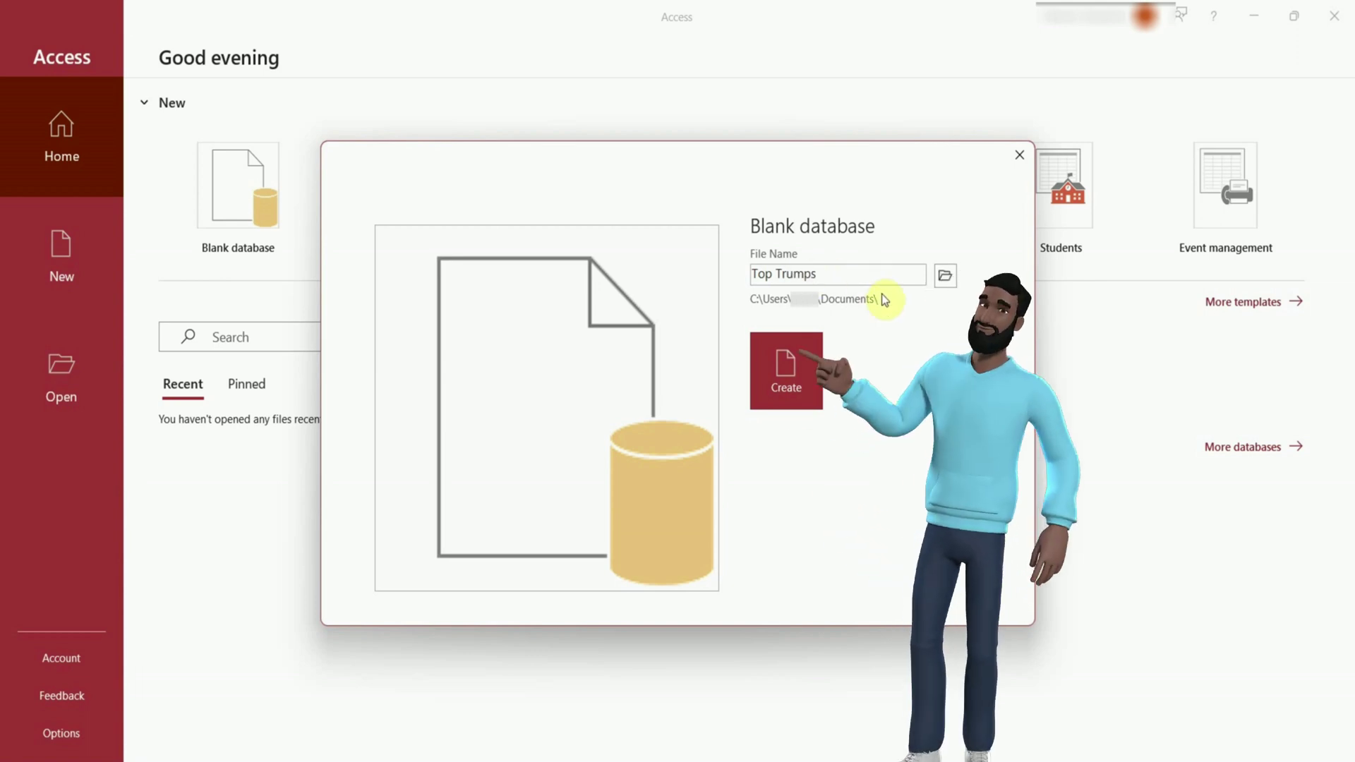
left_click(800, 384)
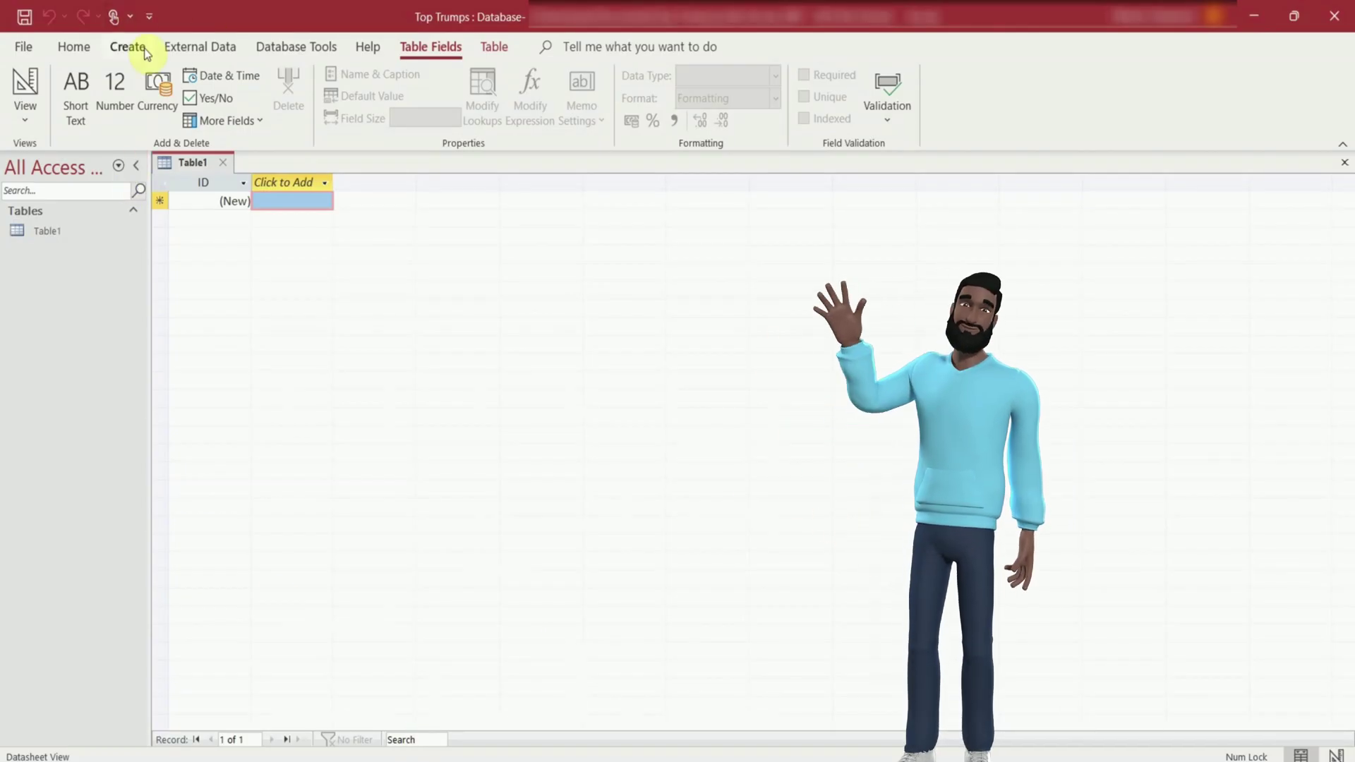
- Switch Table1 to Design View, saving it as tbl_Top_Trumps
left_click(27, 109)
left_click(27, 113)
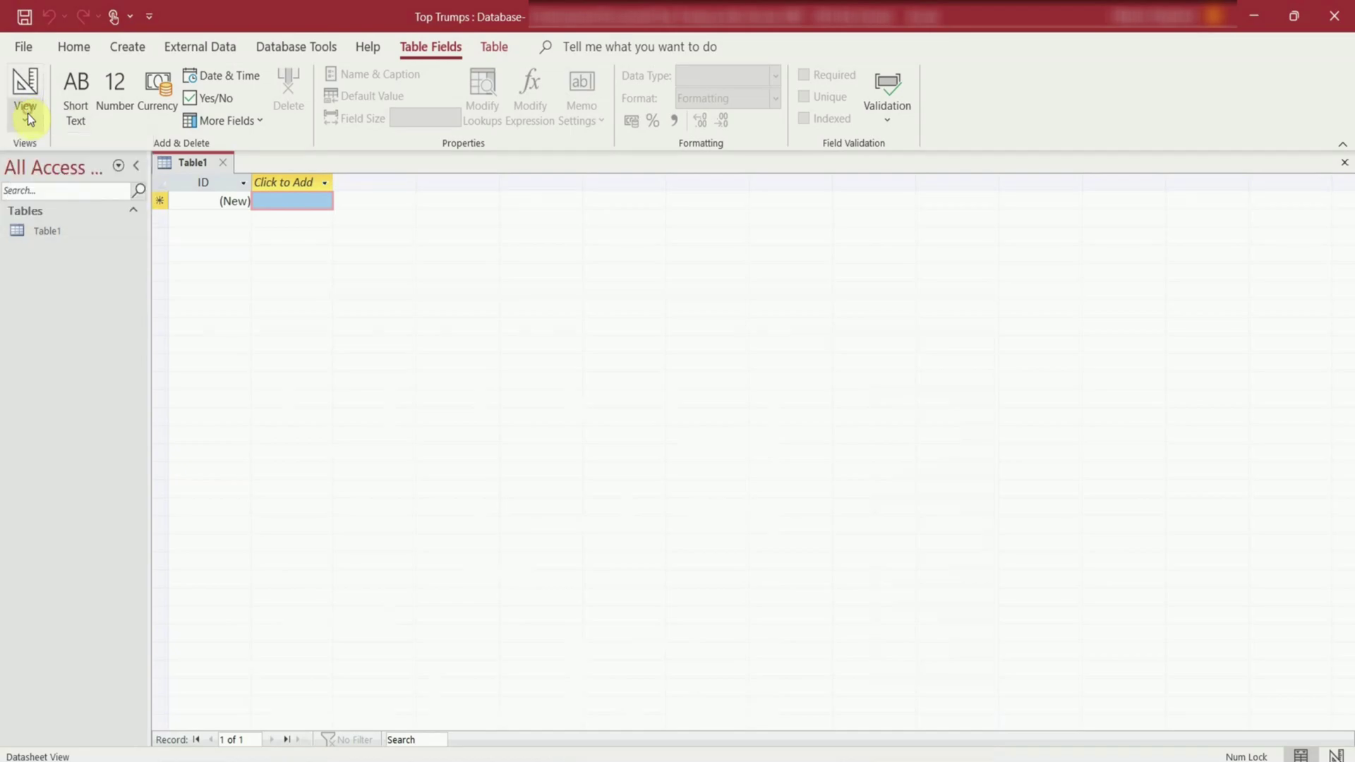
left_click(29, 118)
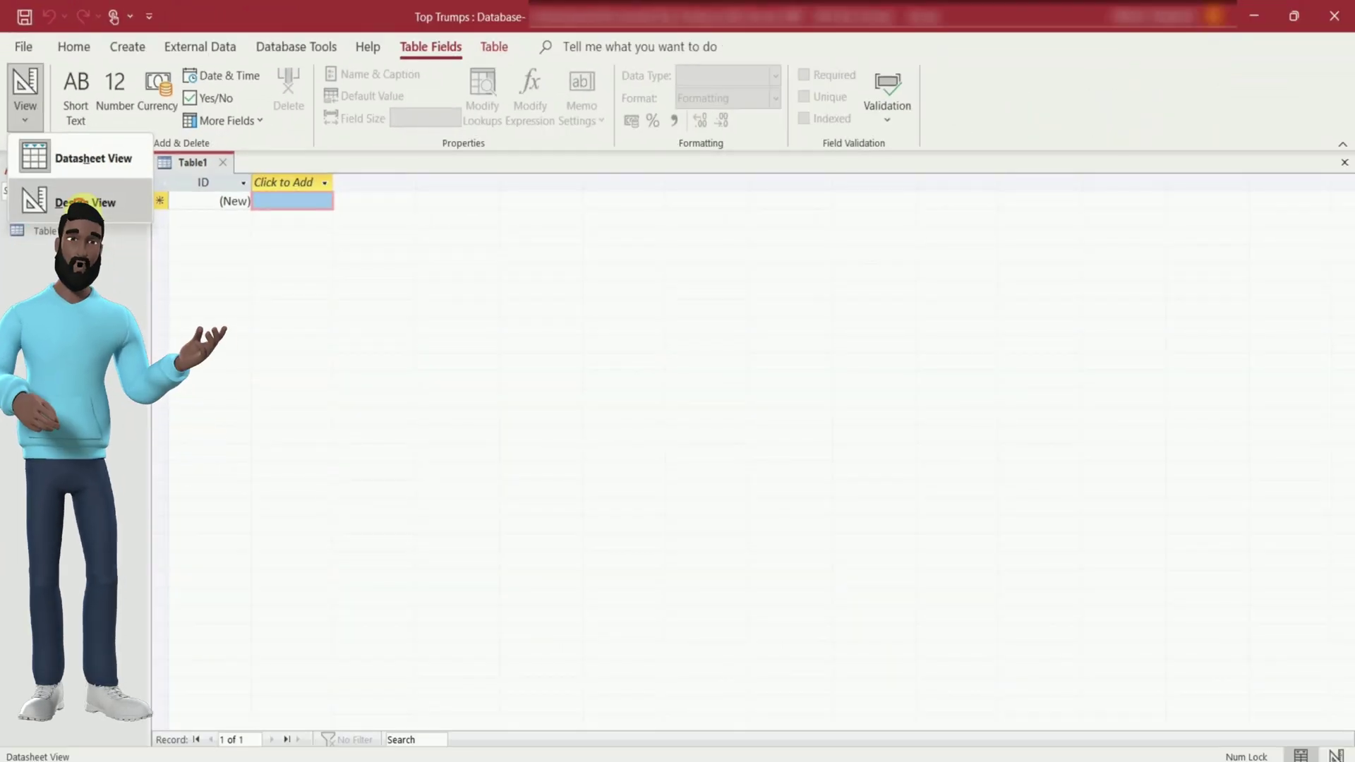
left_click(189, 492)
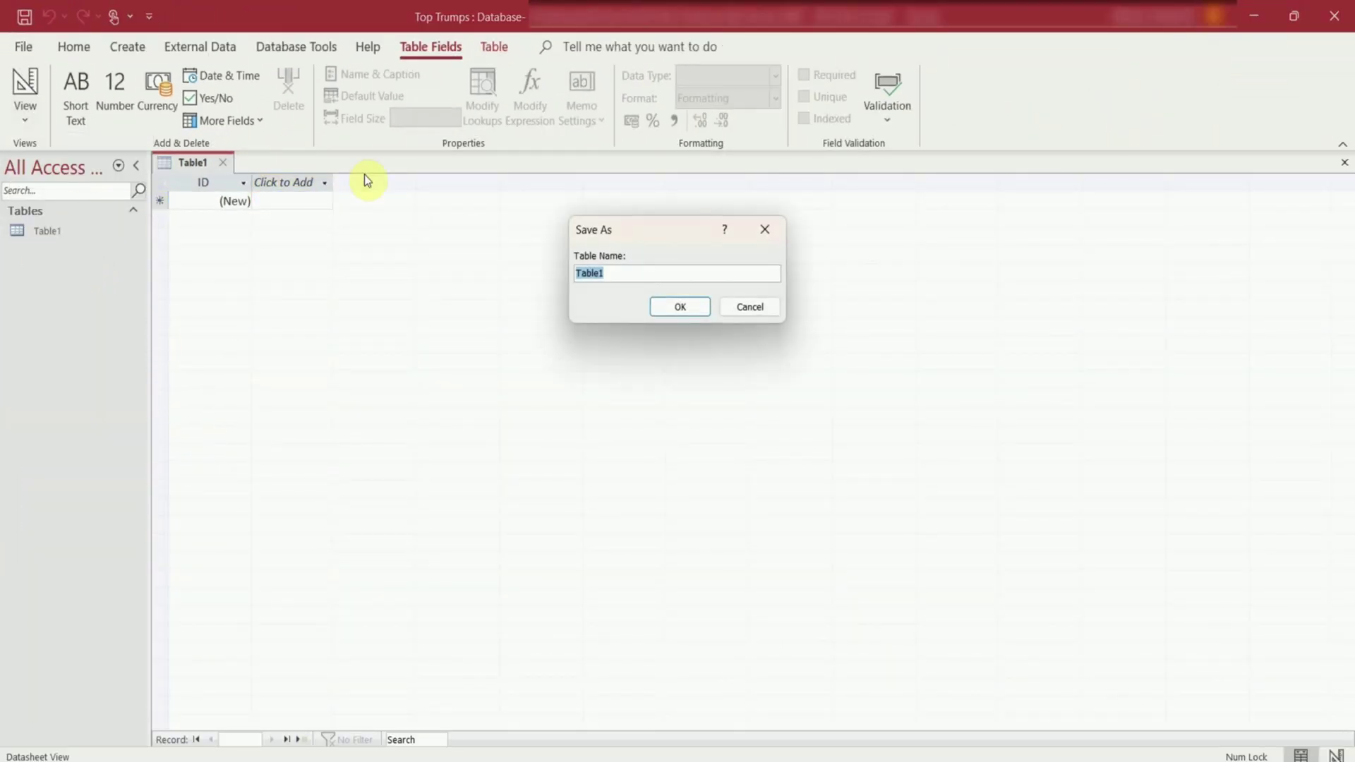
type("tb")
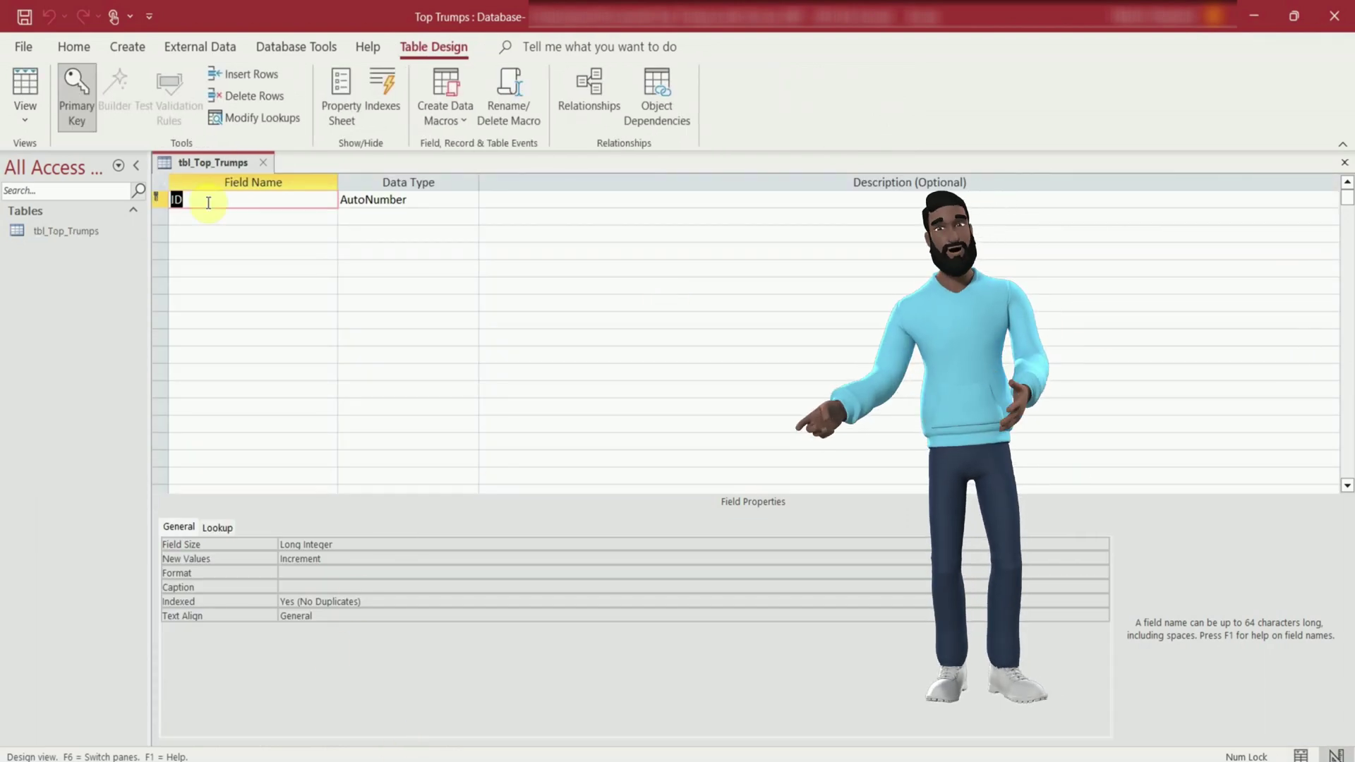
- Rename ID to Card_ID and add a Short Text Football_Player_Name field, both with descriptions
type("Card_")
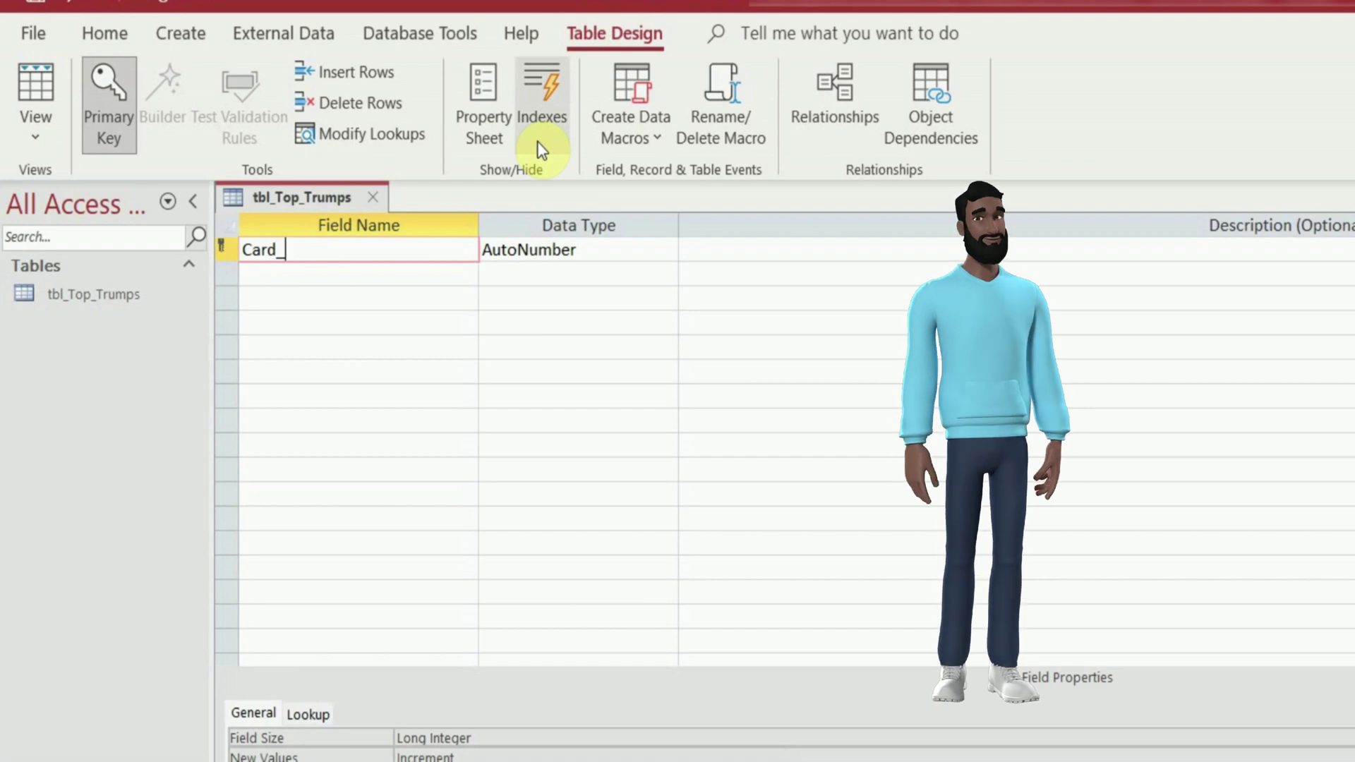
type("ID")
key("Tab")
key("Tab")
type("T")
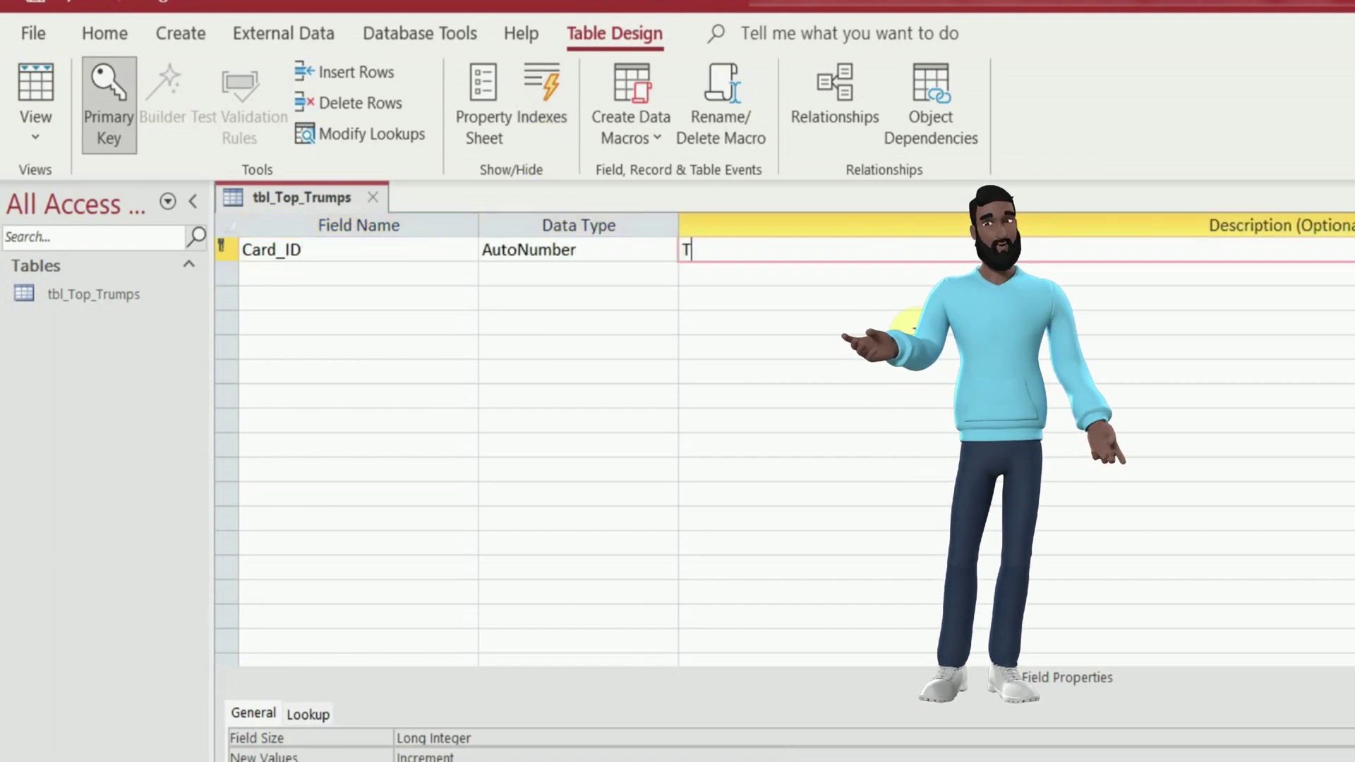
type("he unique card number")
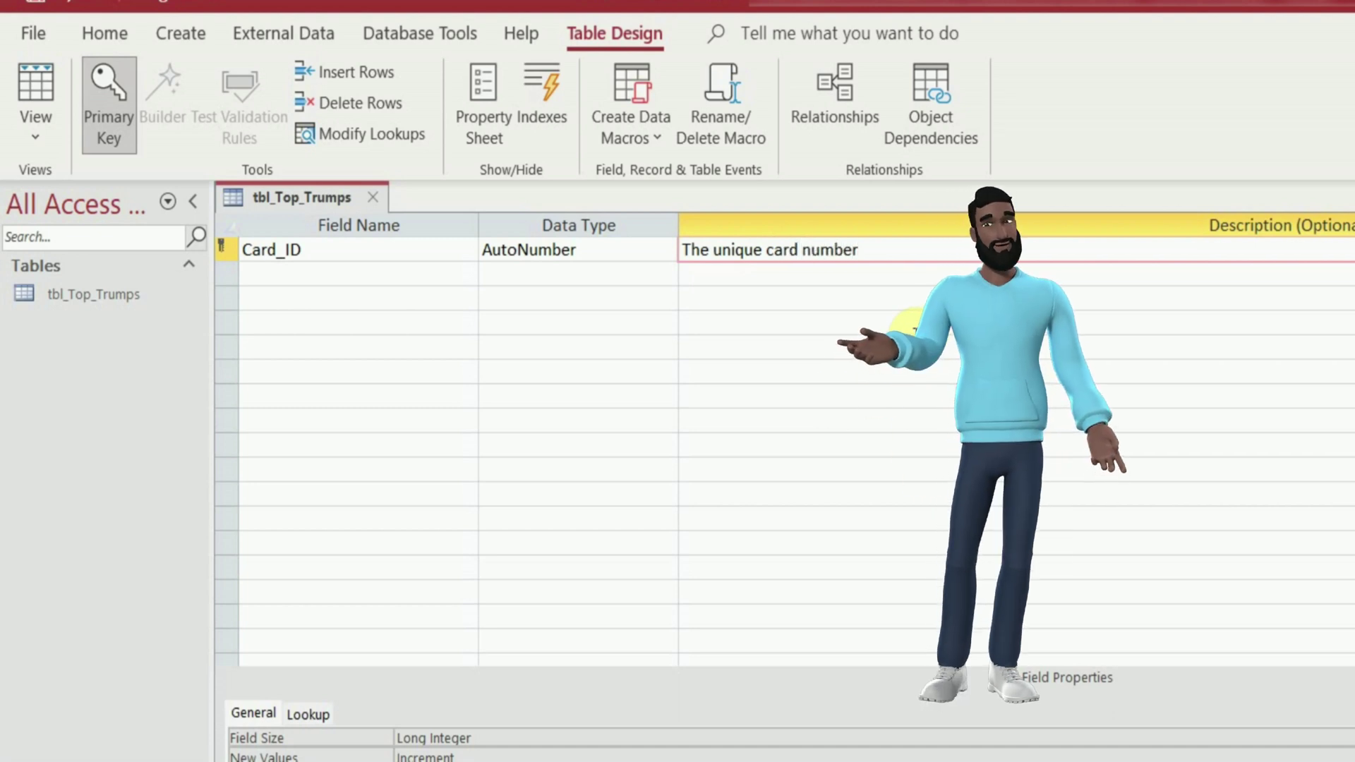
key("Tab")
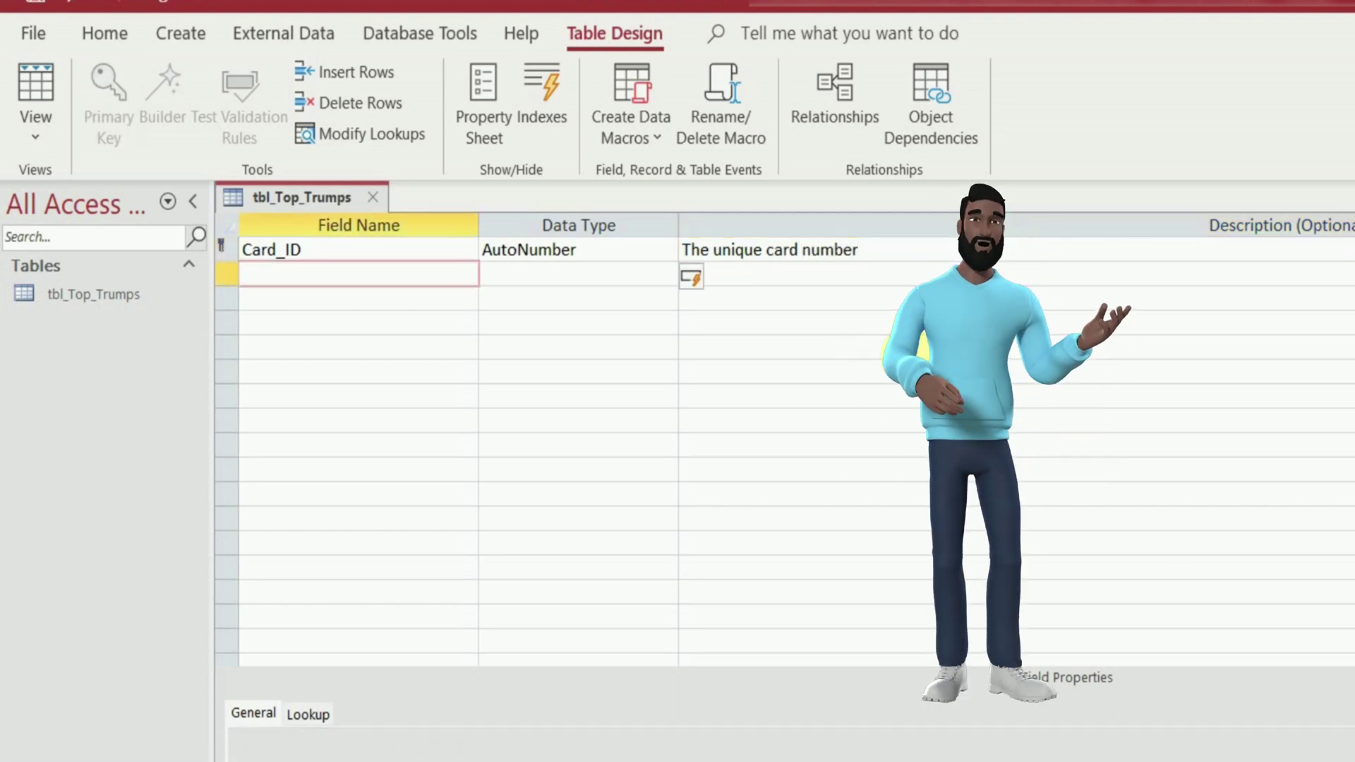
type("F")
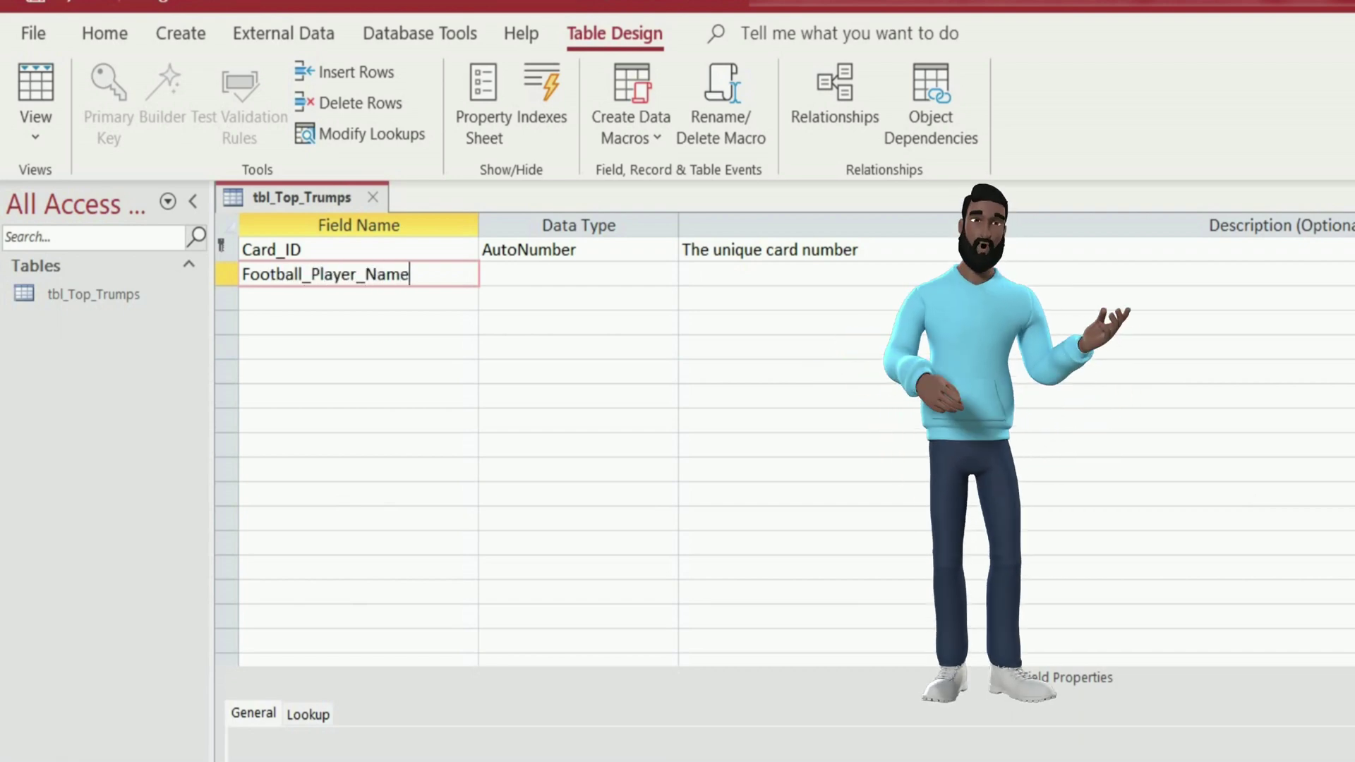
type("ootball_Player_Name")
key("Tab")
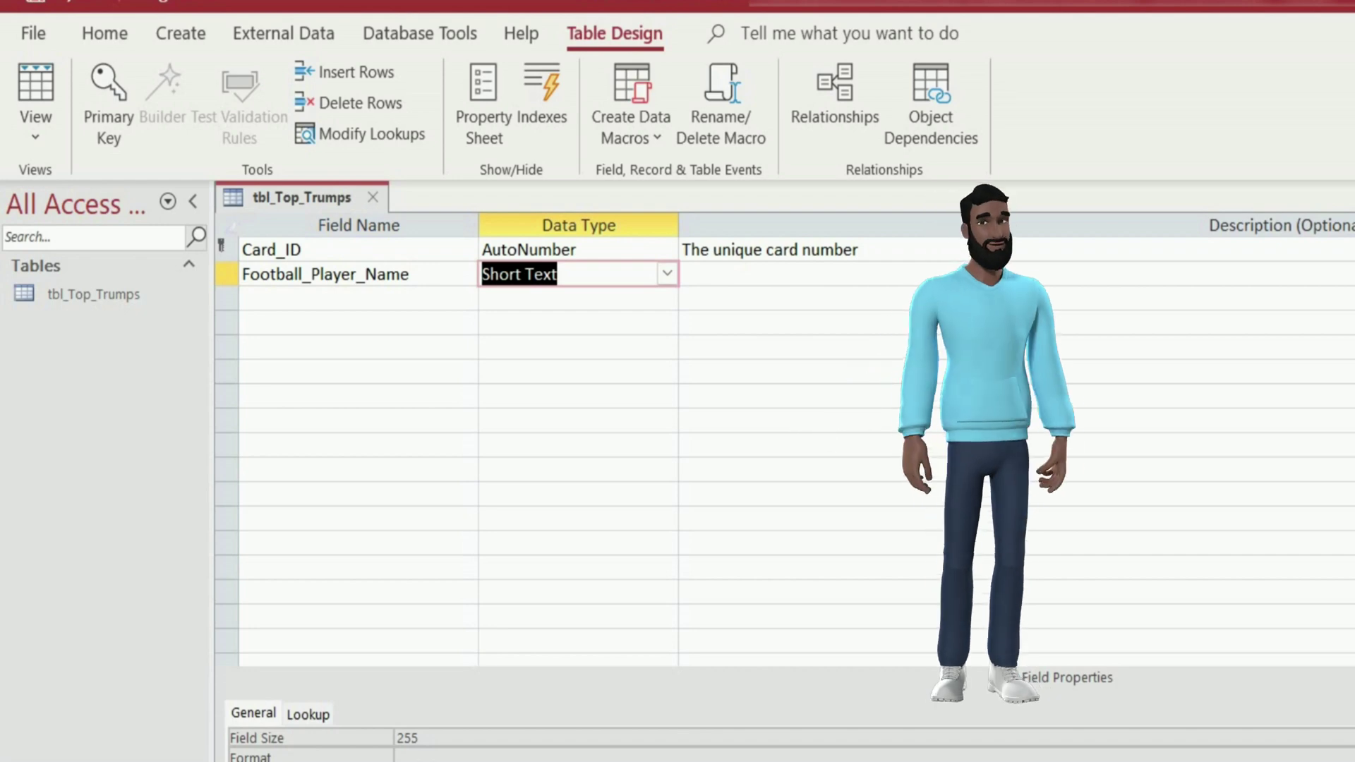
key("Tab")
type("Thi")
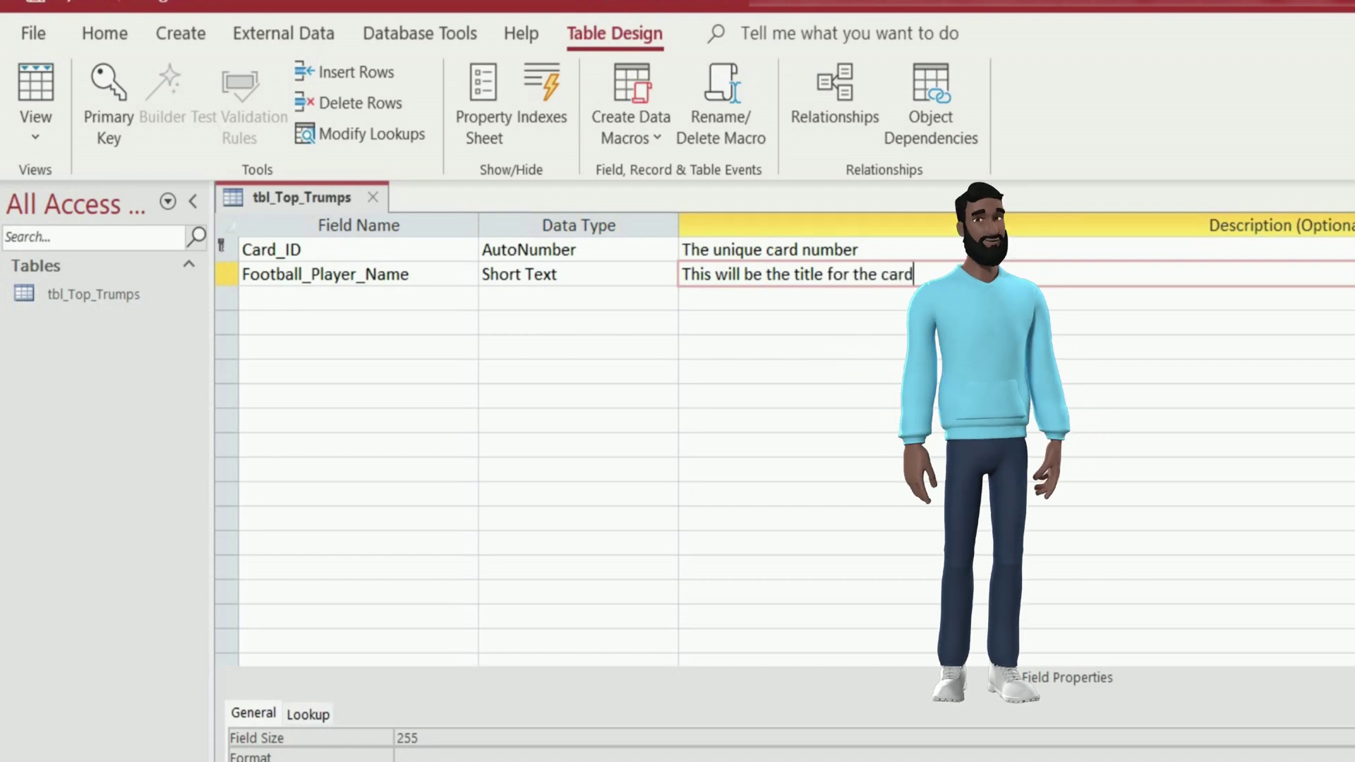
key("Tab")
- Add a Number field Goals and an Attachment field Photo, each with a description
type("Goa")
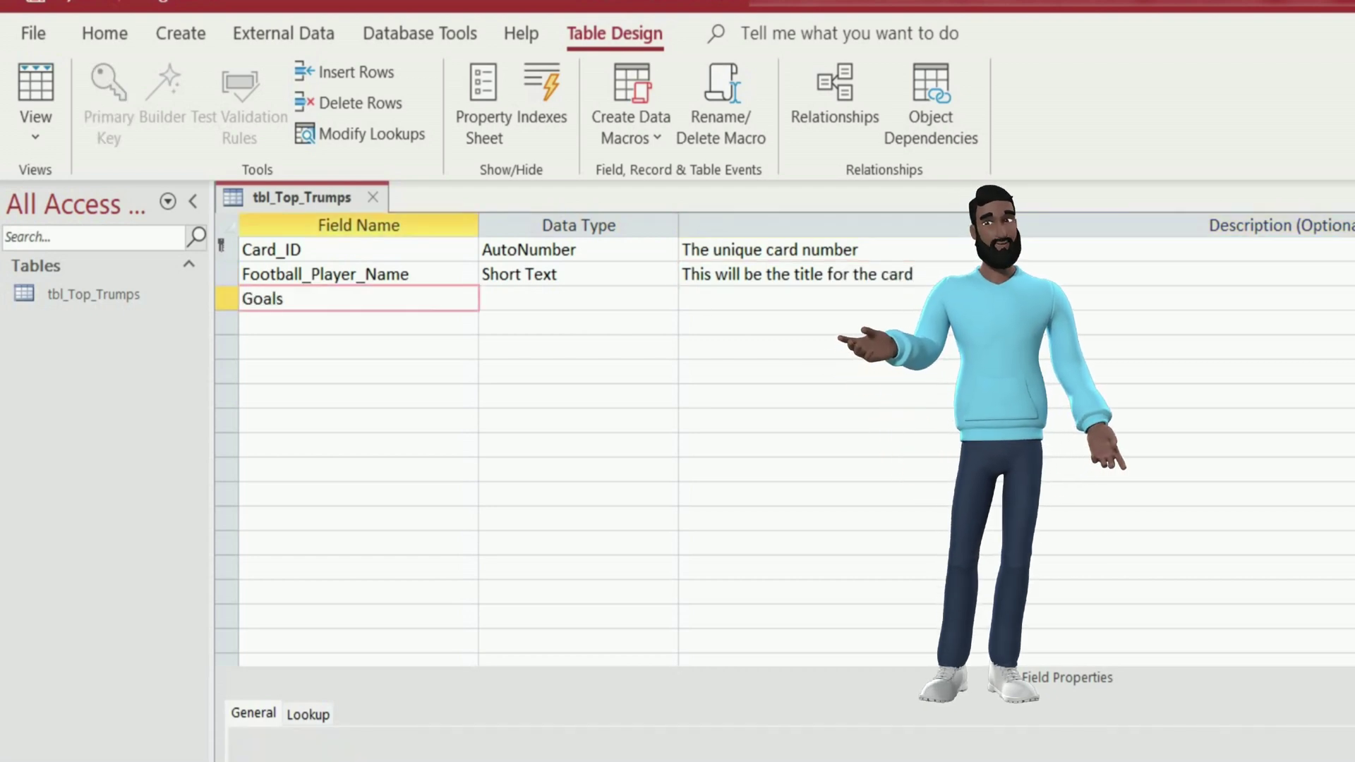
type("ls")
key("Tab")
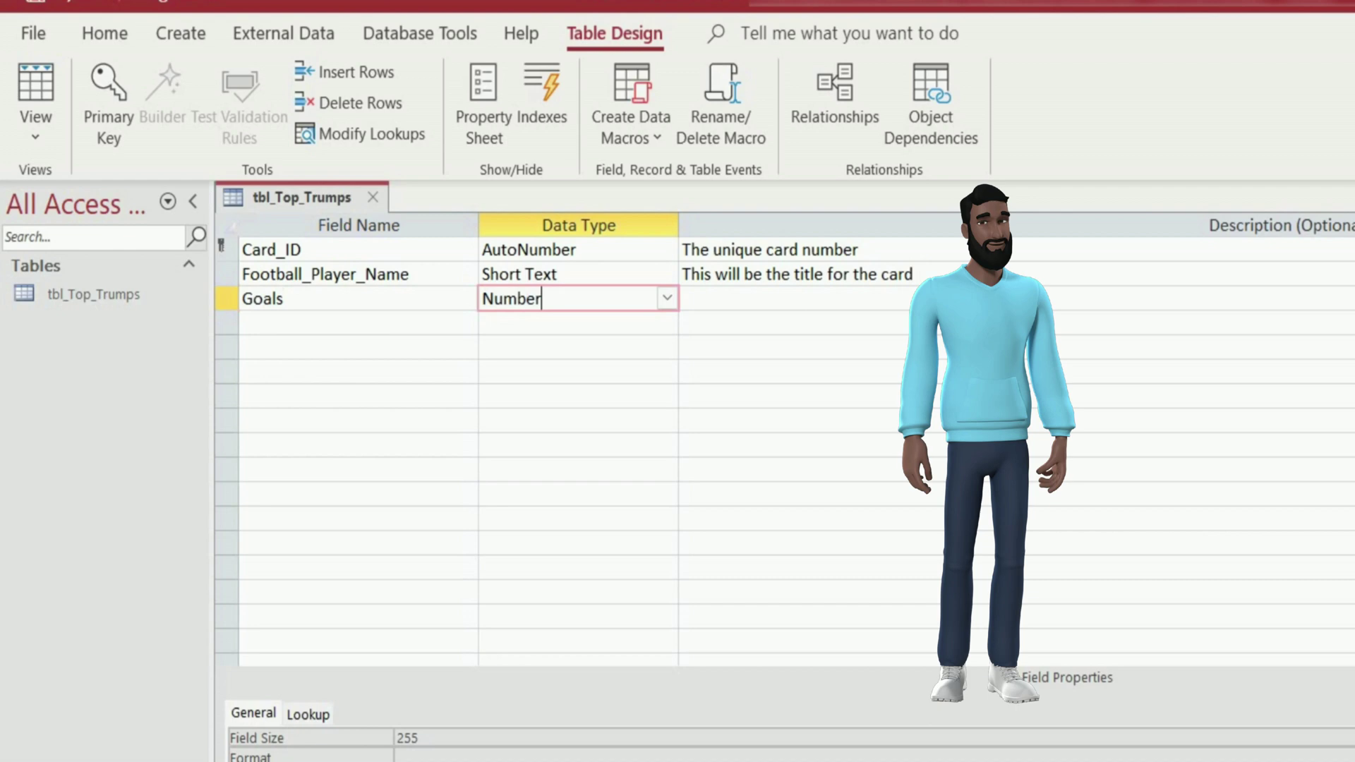
key("Tab")
type("O")
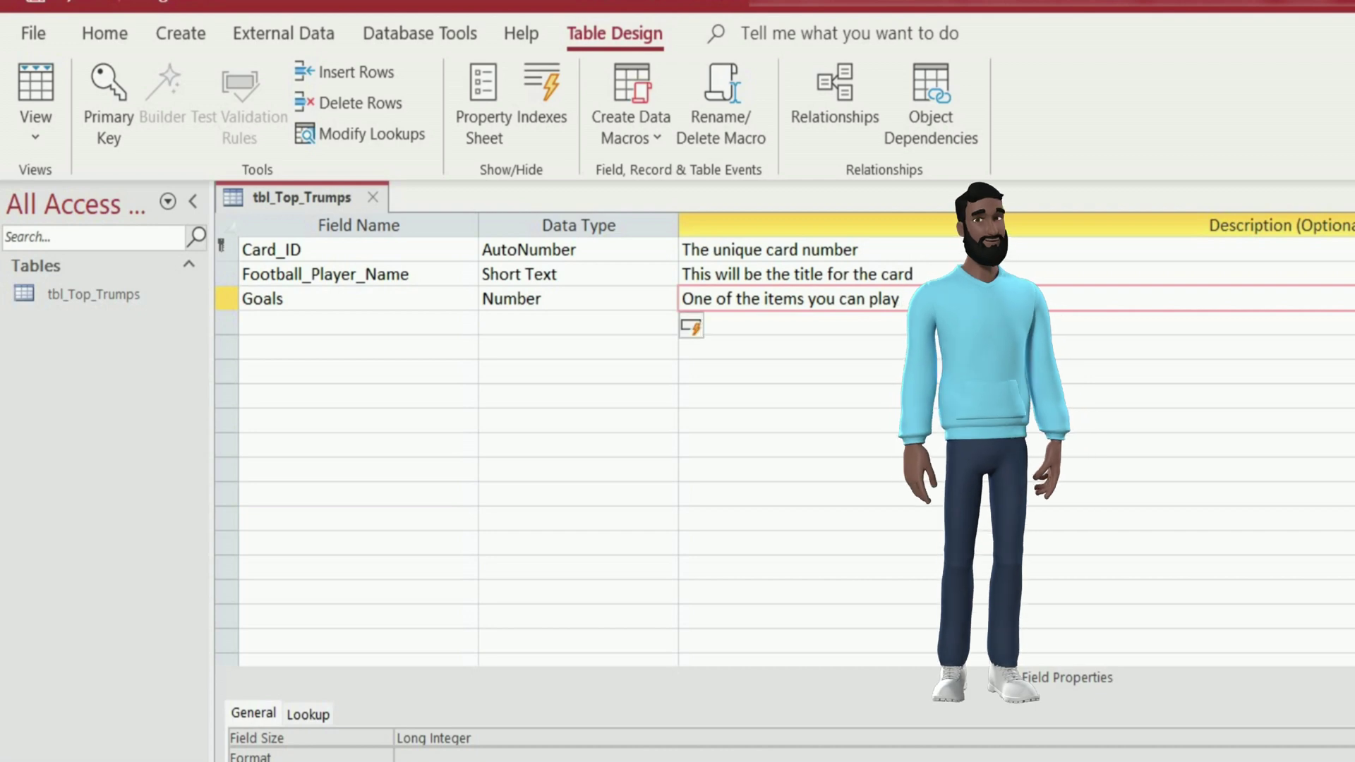
key("Tab")
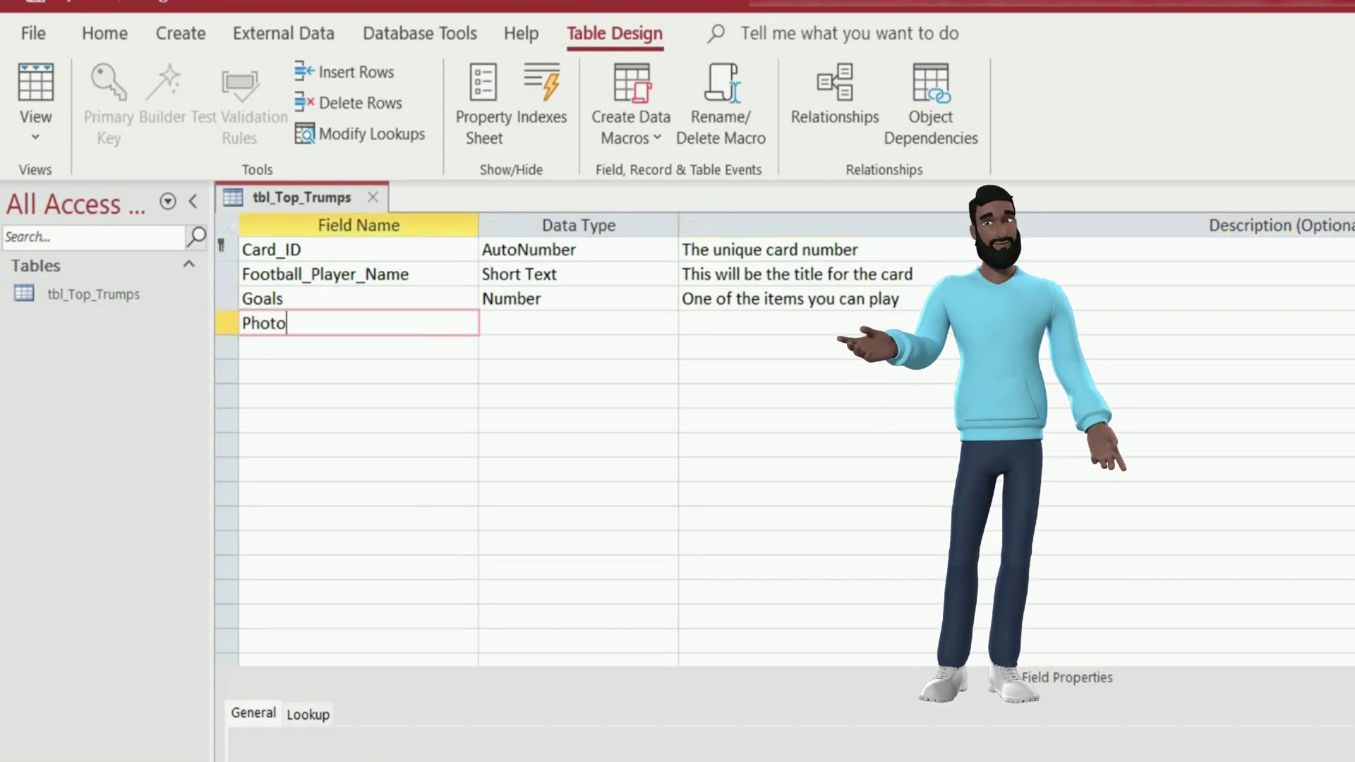
key("Tab")
type("A")
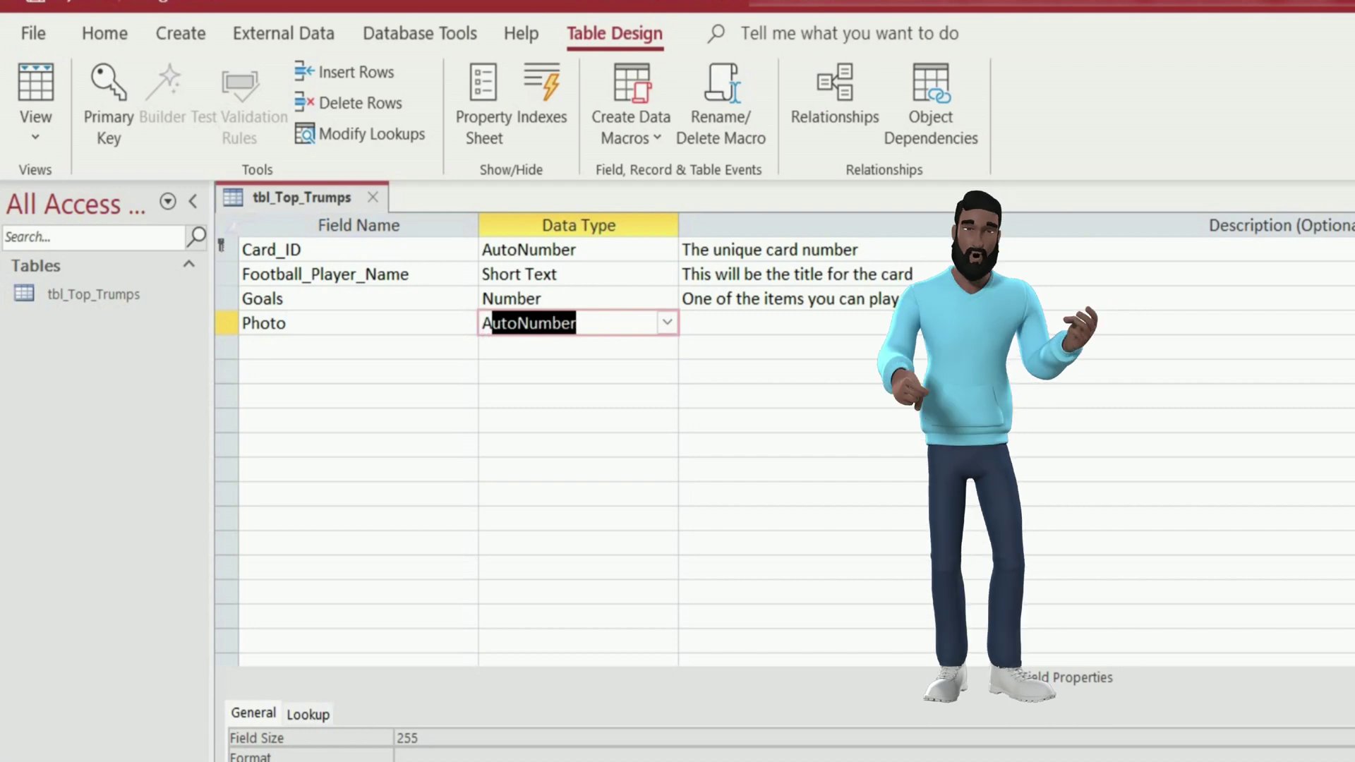
type("ttachment")
left_click(683, 316)
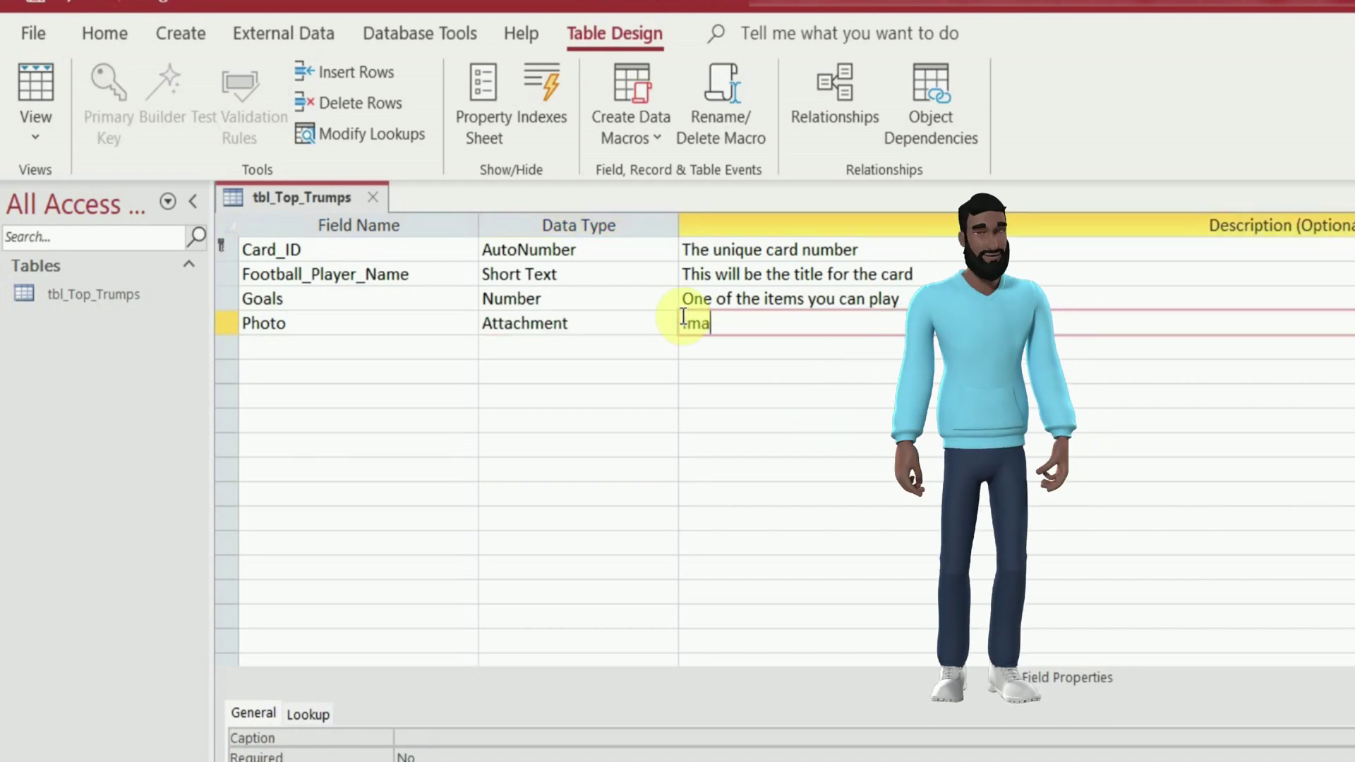
type("Image of the player")
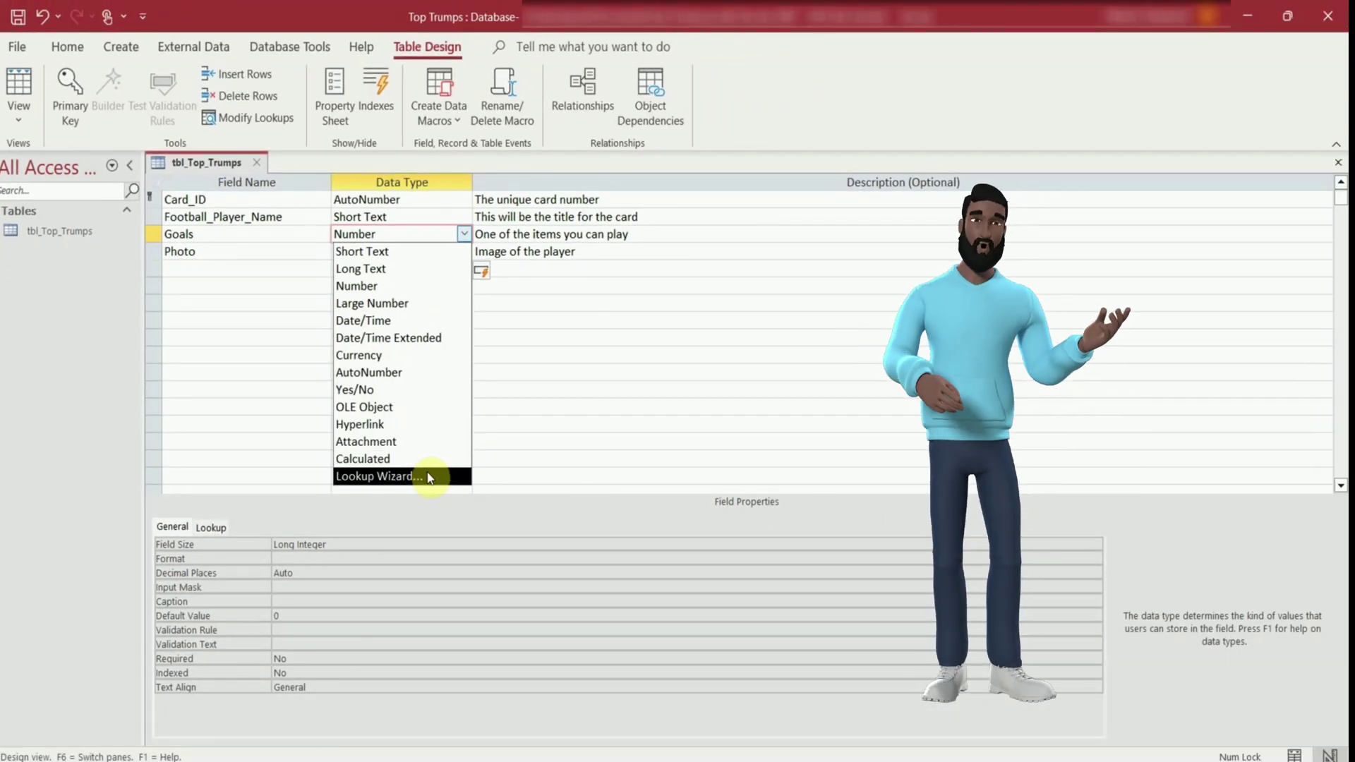
- Start the Lookup Wizard for Goals, choosing to type the lookup values manually
left_click(428, 477)
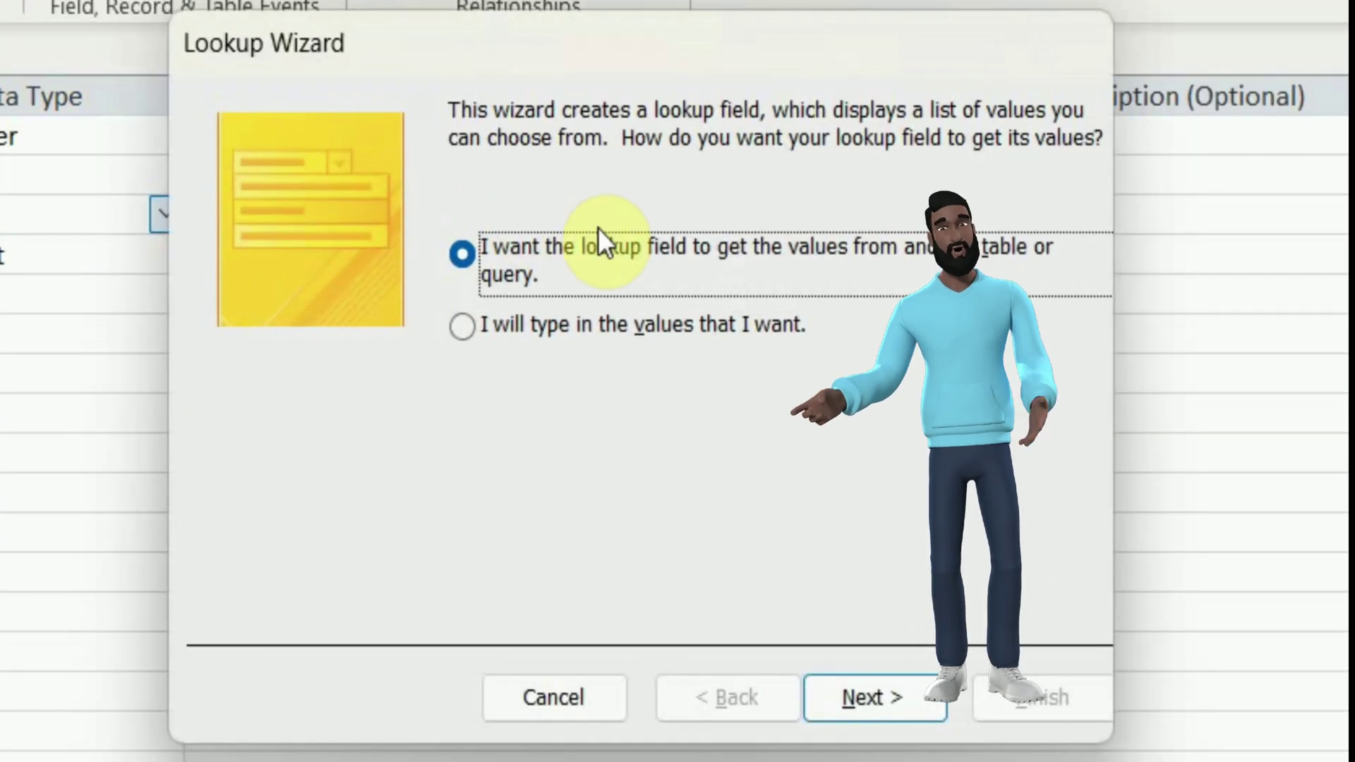
left_click(697, 313)
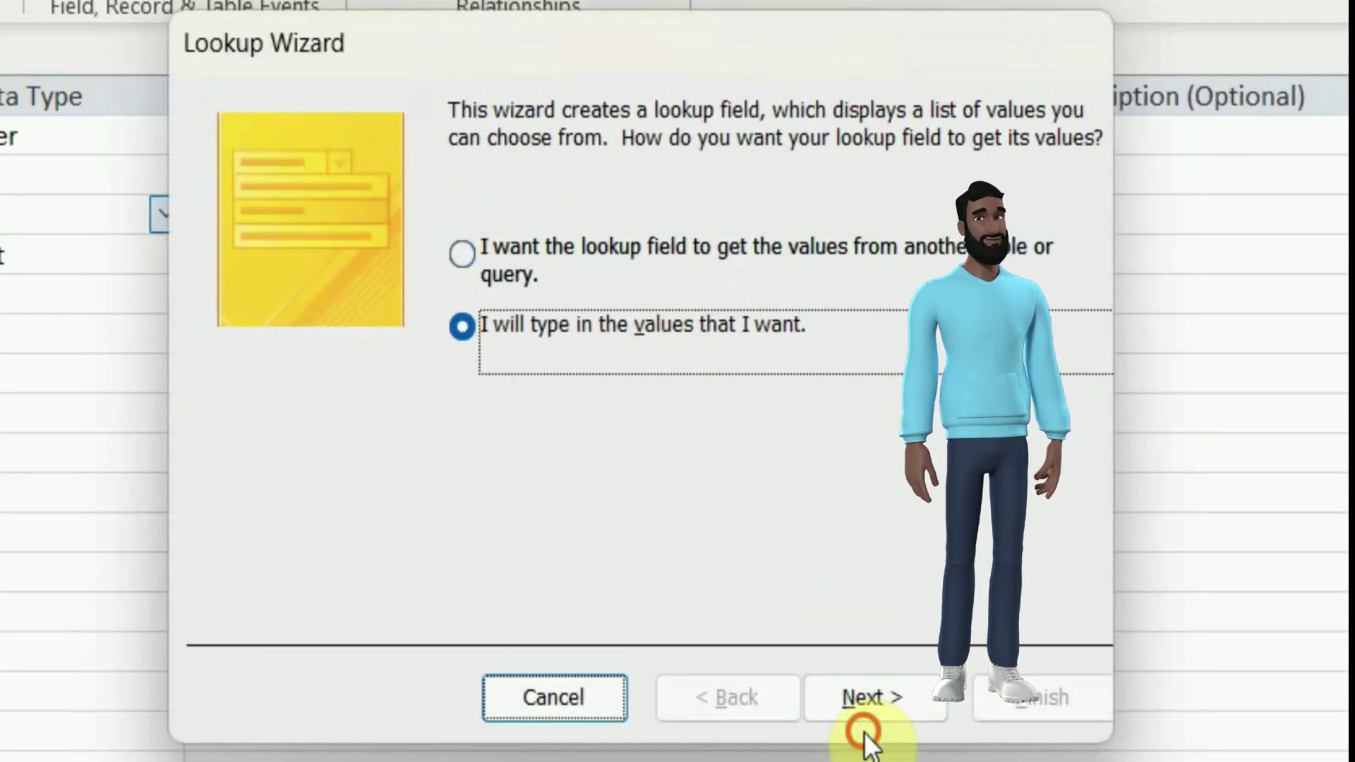
left_click(914, 705)
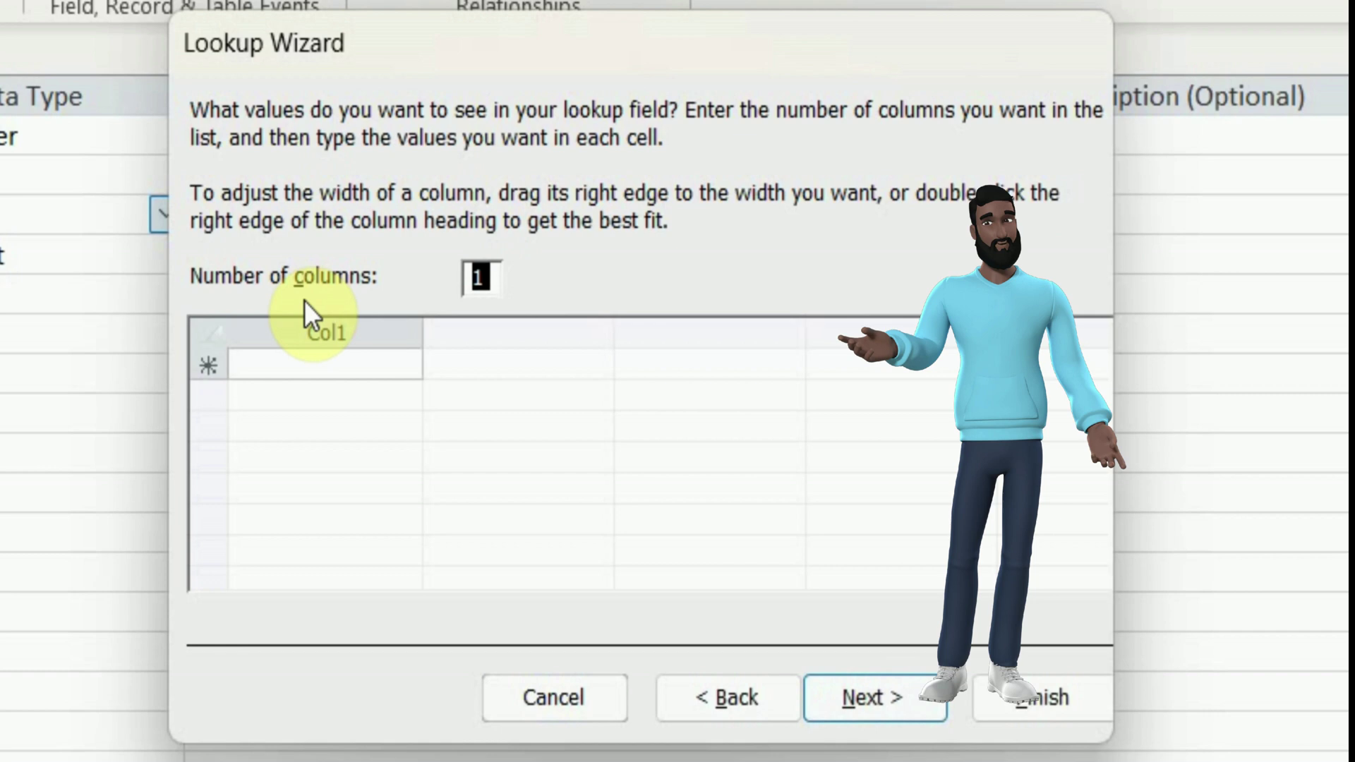
left_click(395, 362)
- Enter lookup values 0 through 10 and finish the wizard keeping the label Goals
type("0")
key("Return")
type("1")
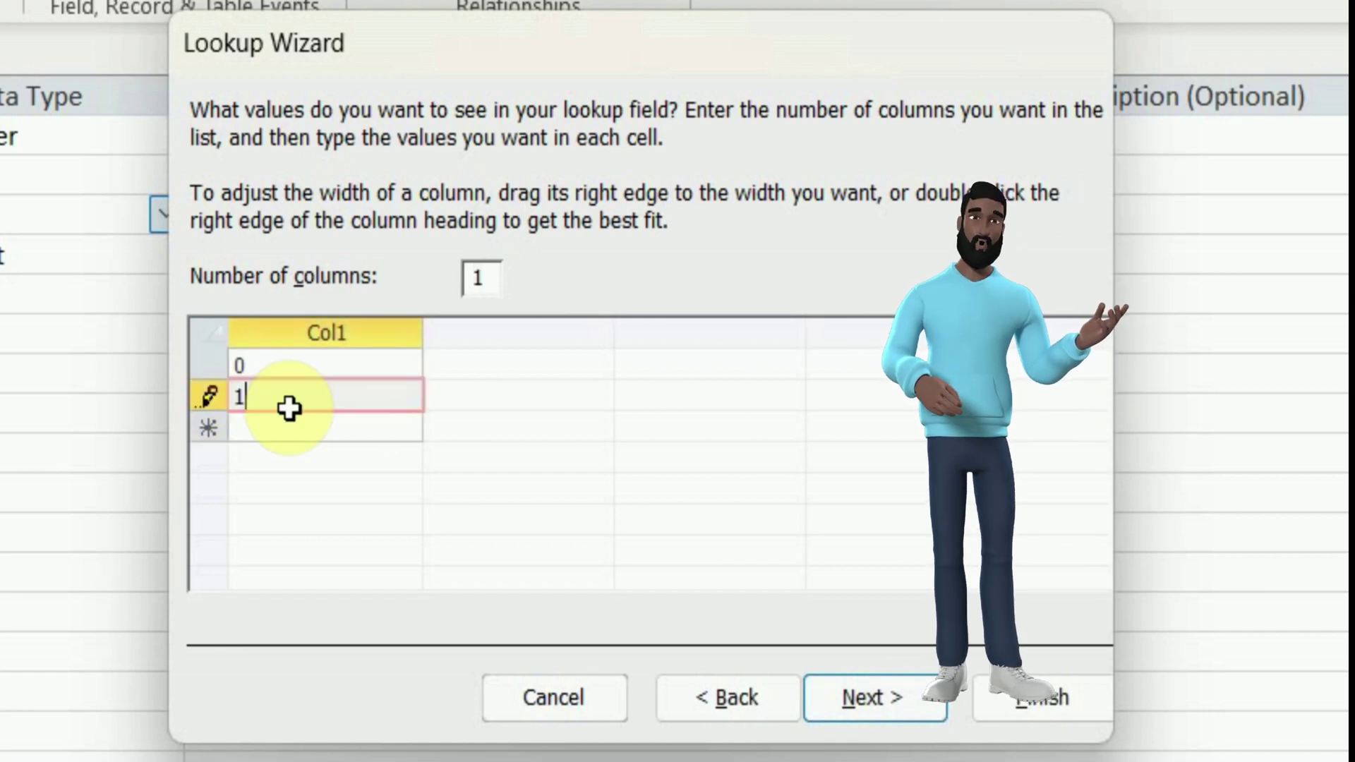
key("Return")
type("2")
key("Return")
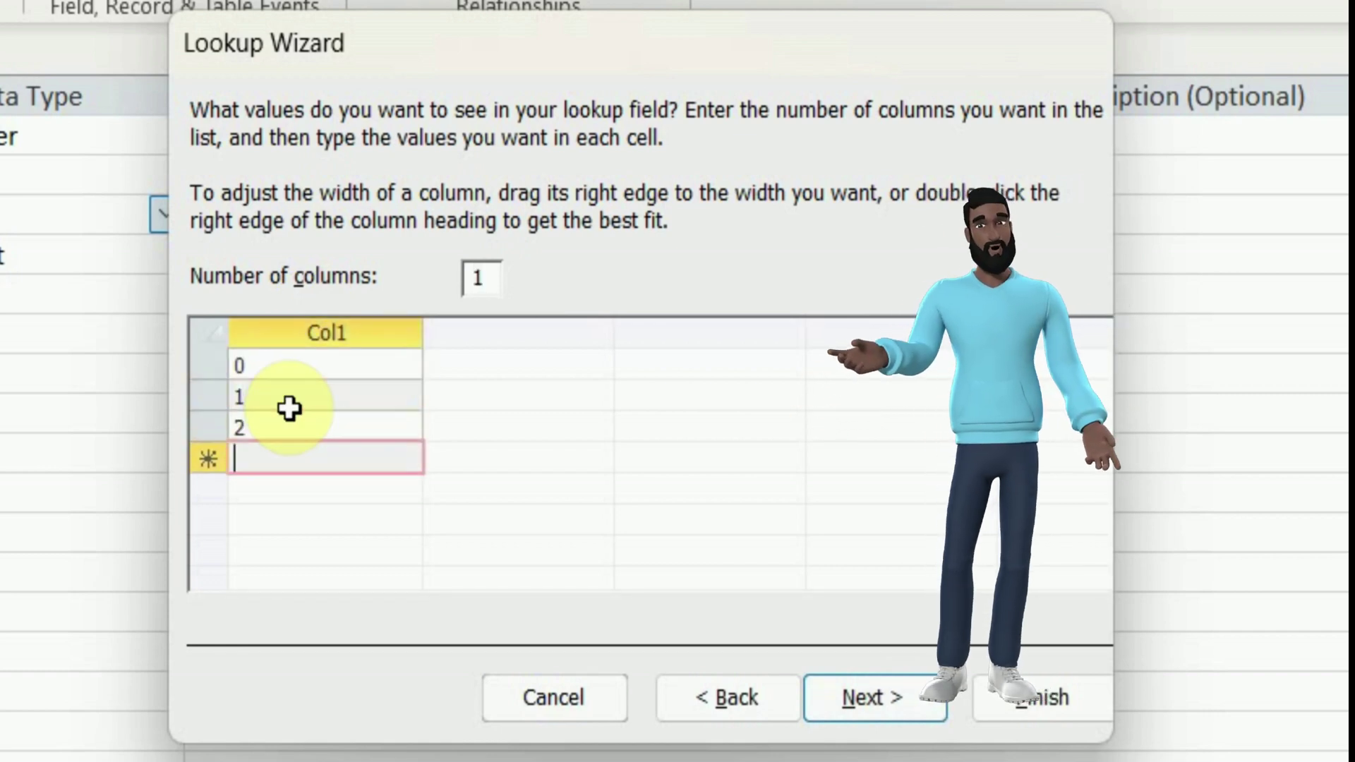
type("3")
key("Return")
type("4")
key("Return")
type("5")
key("Return")
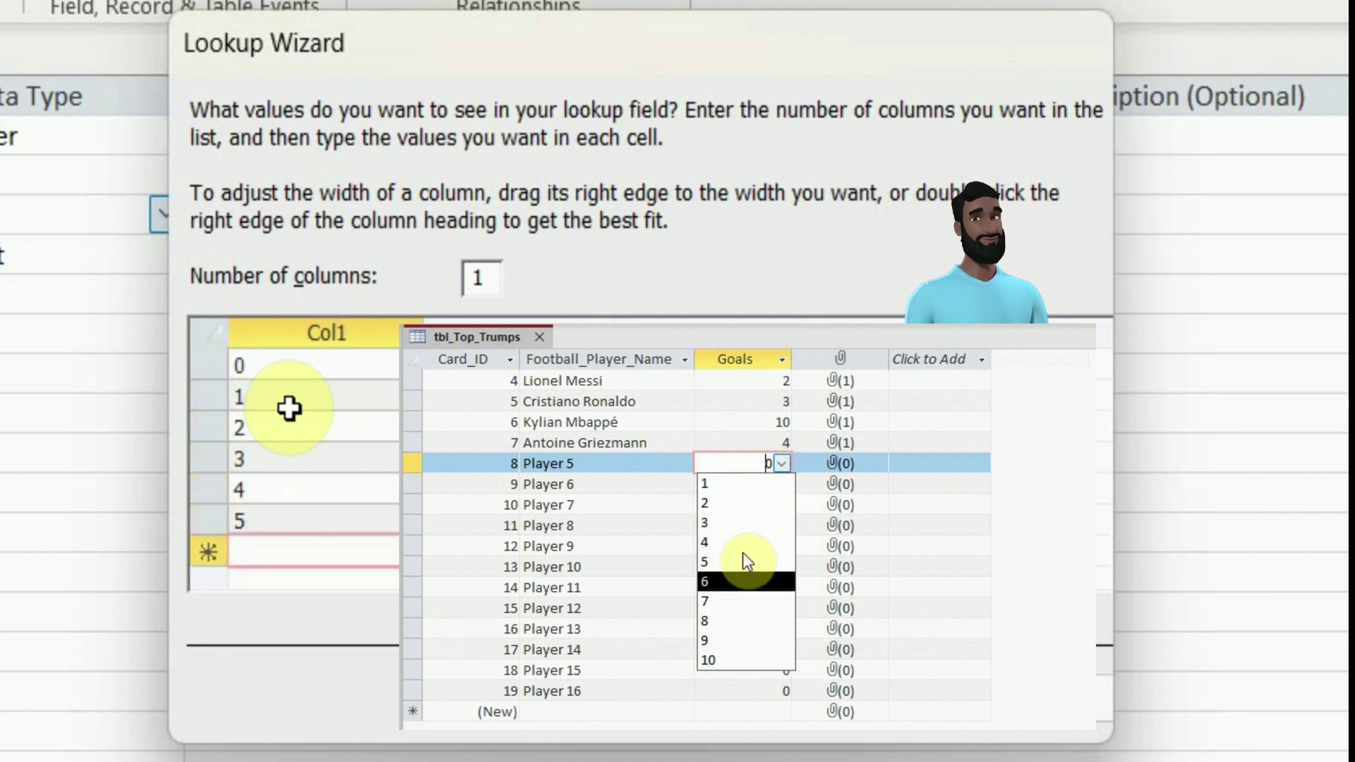
type("6")
key("Return")
type("7")
key("Return")
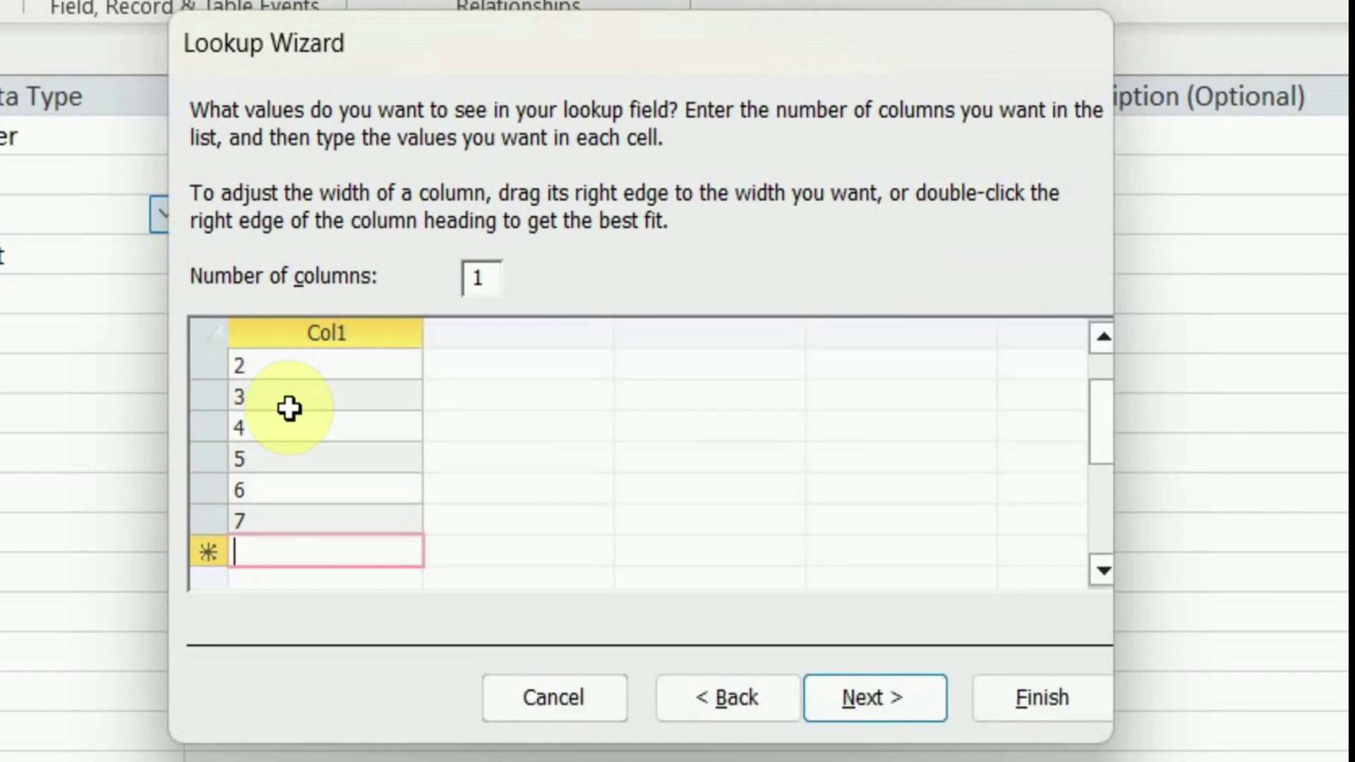
type("8")
key("Return")
type("9")
key("Return")
type("10")
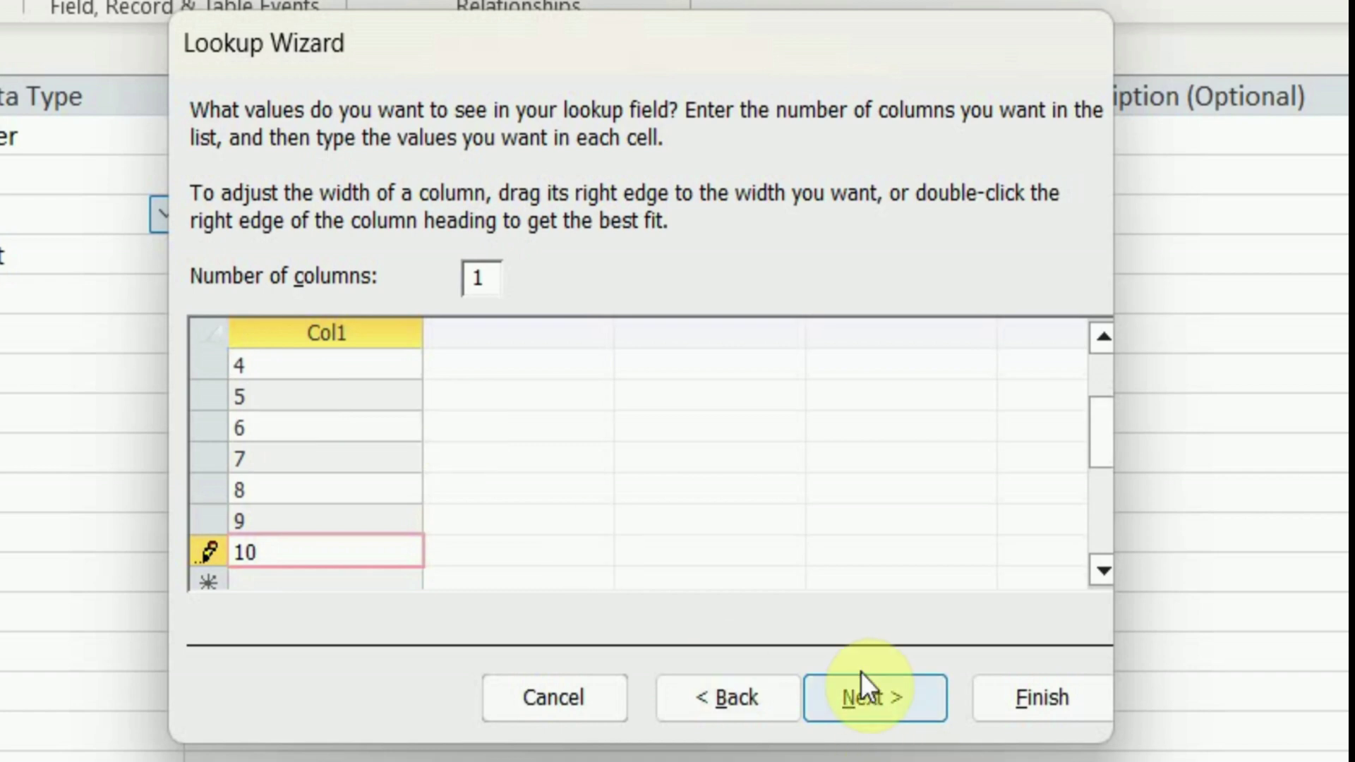
left_click(861, 687)
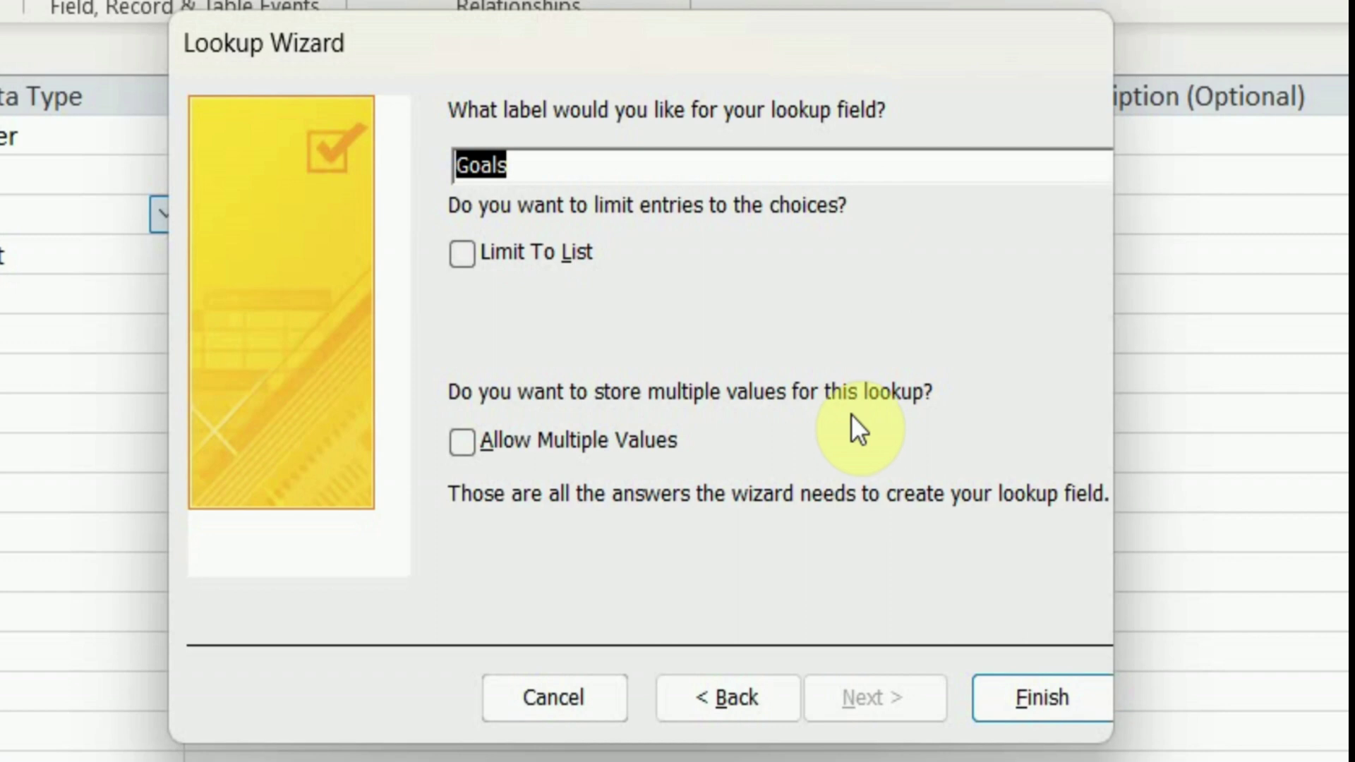
left_click(1002, 687)
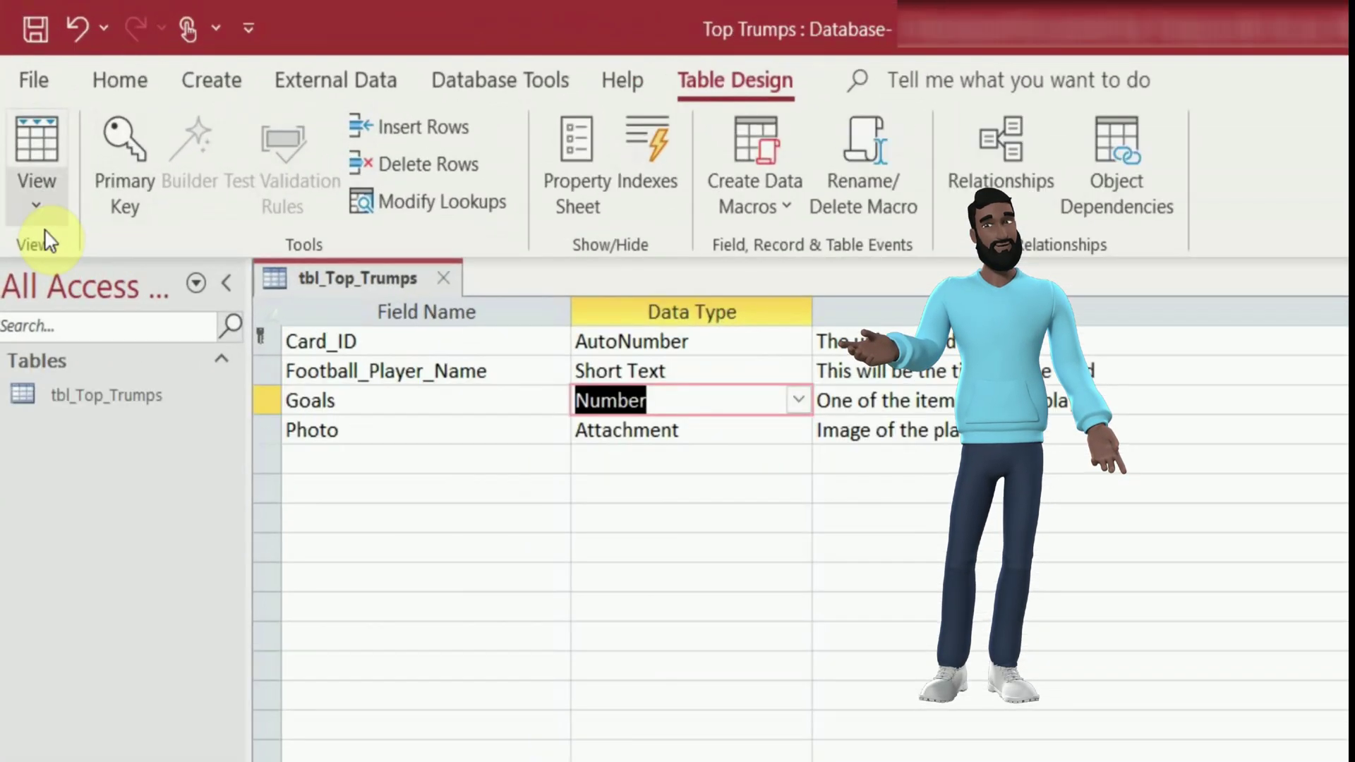
- Switch the table to Datasheet View, saving the design changes
left_click(21, 121)
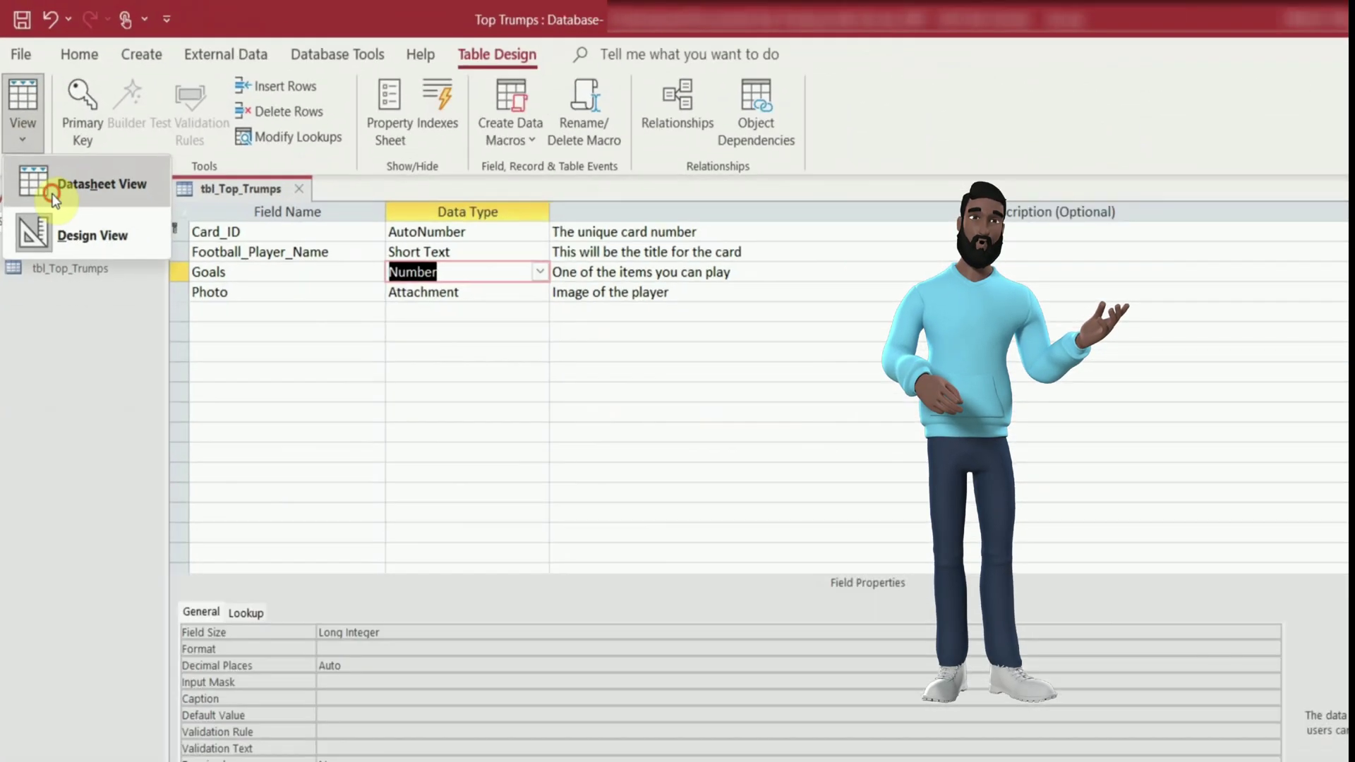
left_click(92, 310)
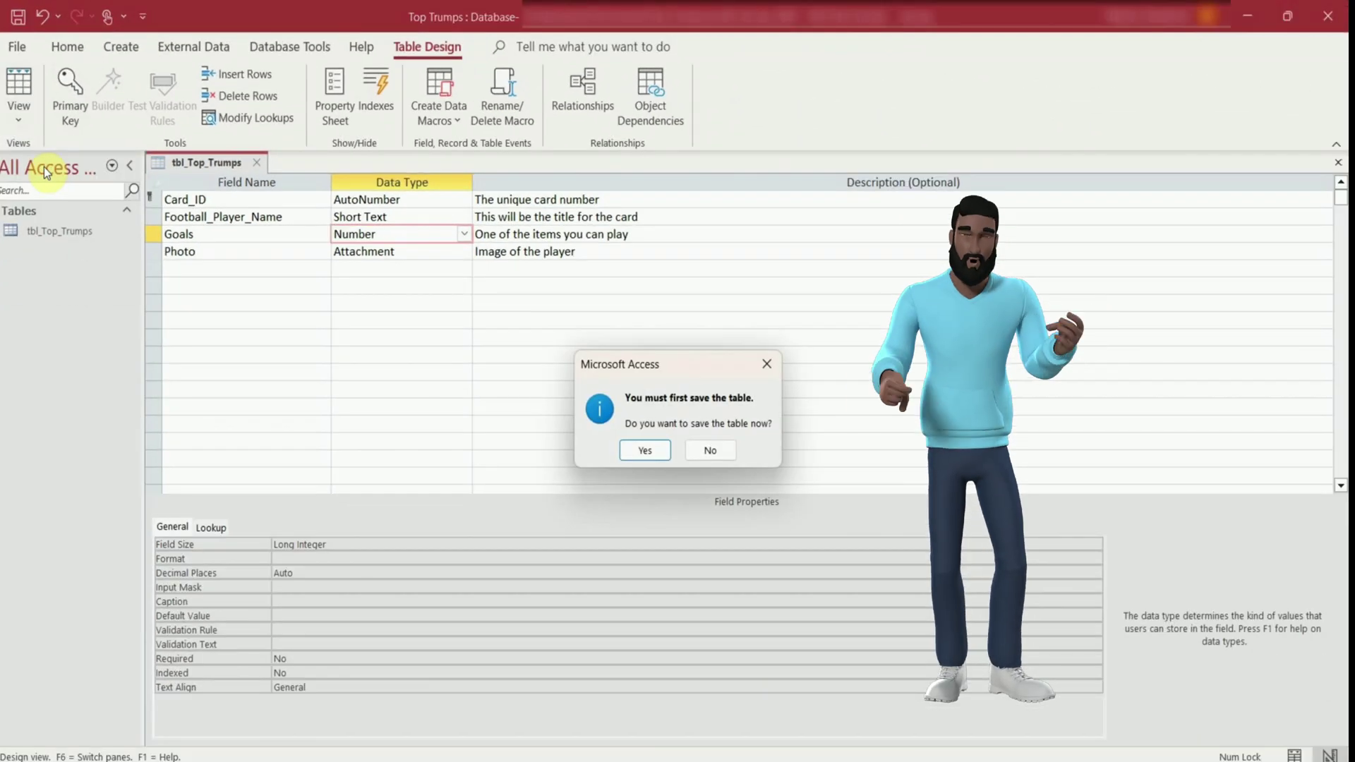
left_click(637, 453)
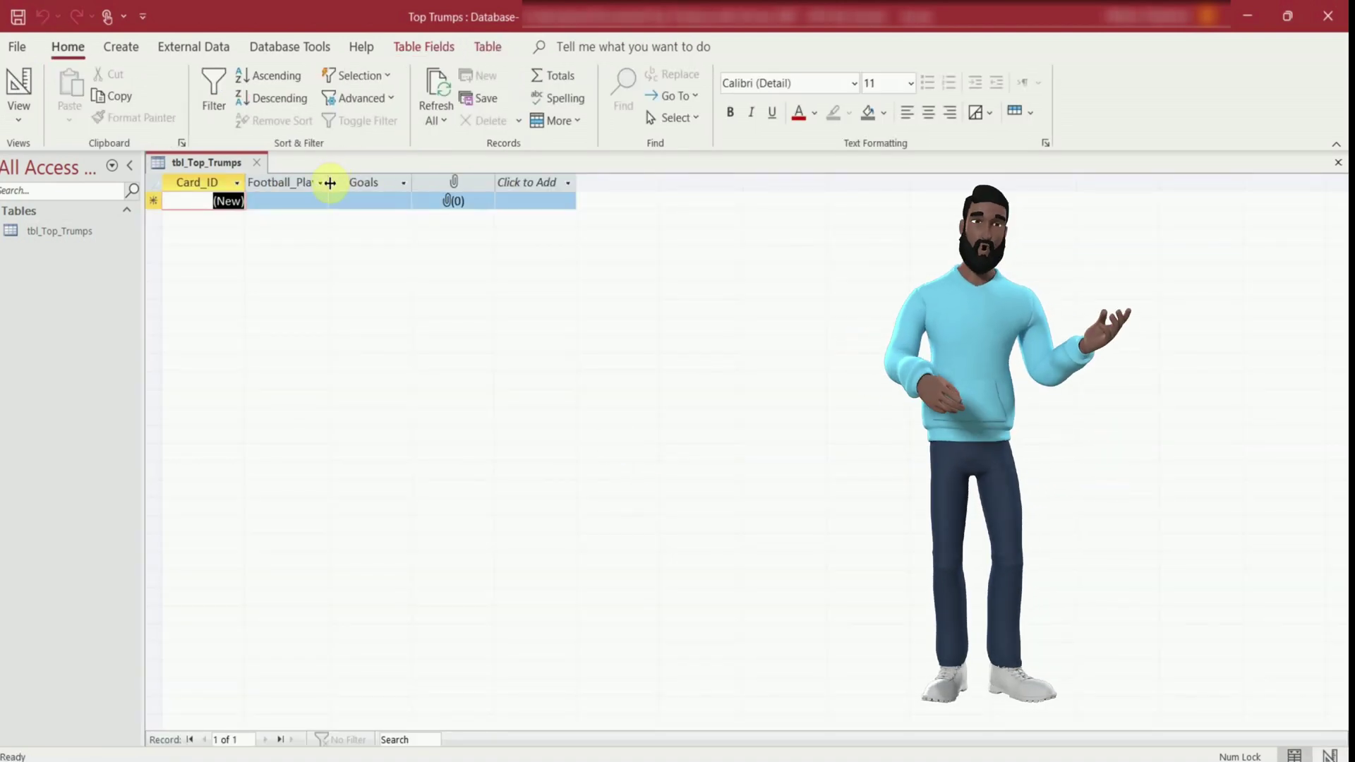
- Enter the first card with the player's name and Goals 2 from the list
left_click_drag(349, 183, 349, 182)
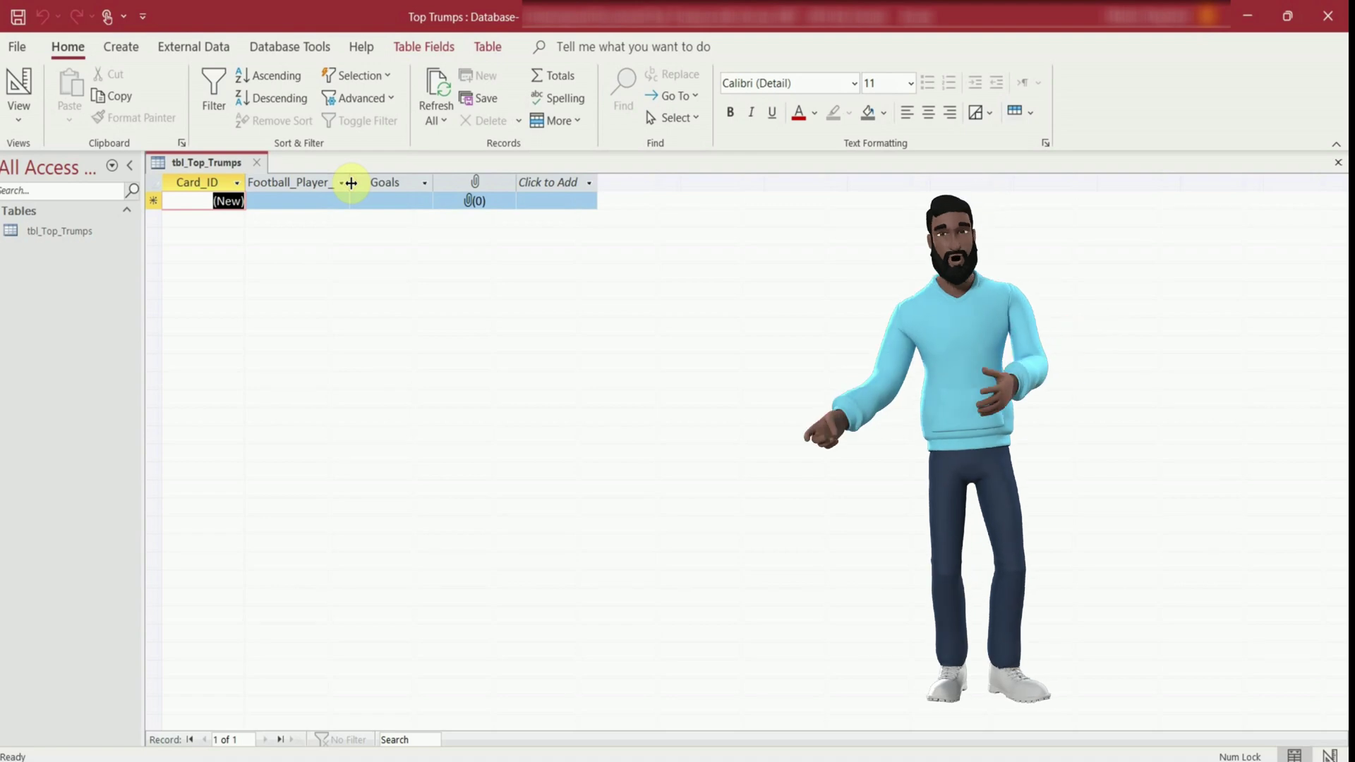
left_click(277, 199)
type("Lionel")
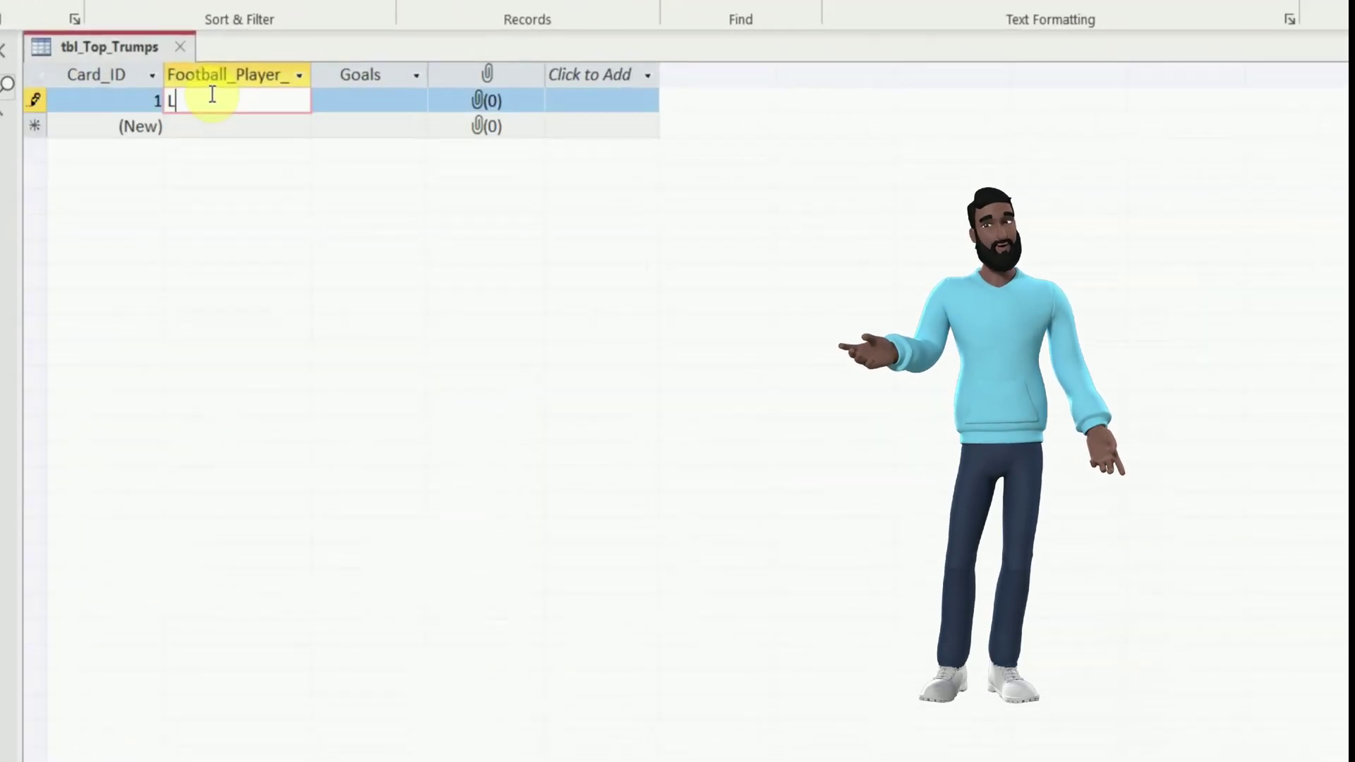
type(" Messi")
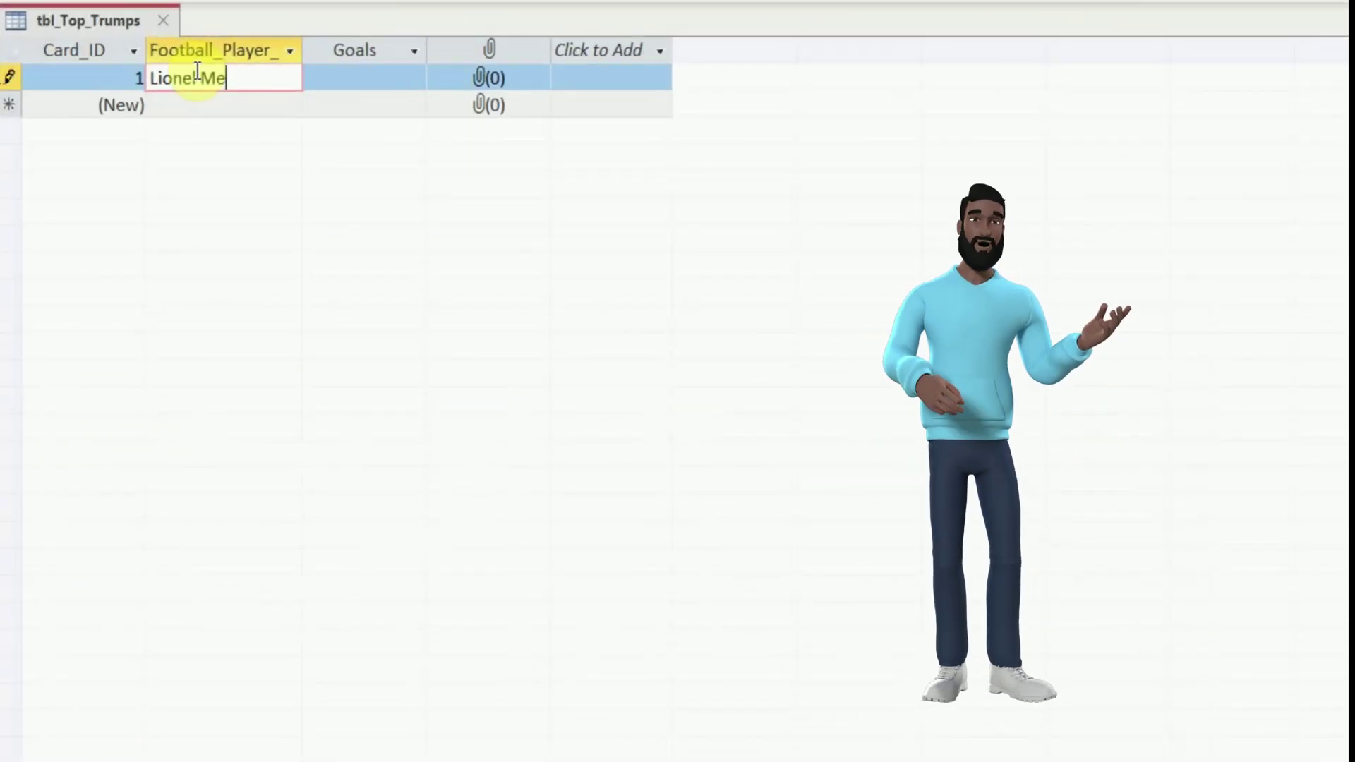
left_click(378, 85)
left_click(415, 79)
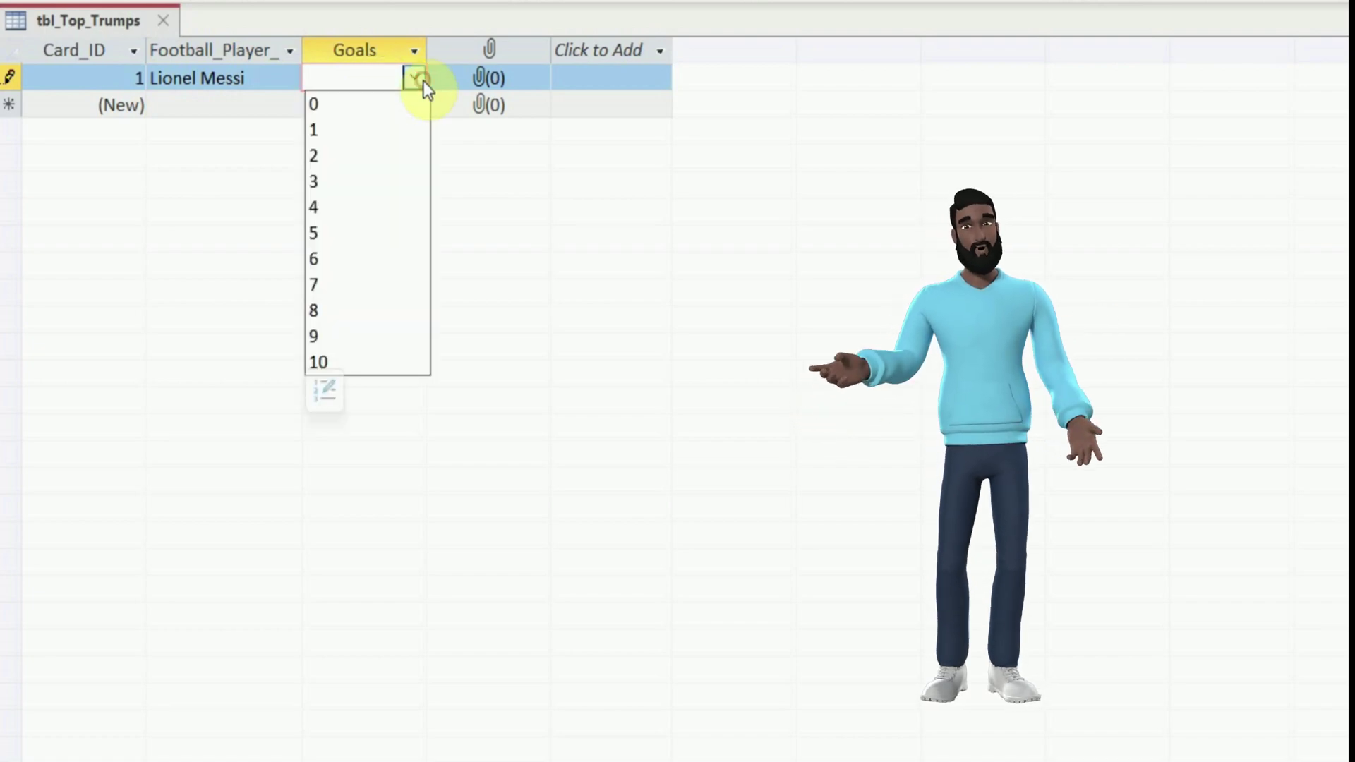
left_click(347, 151)
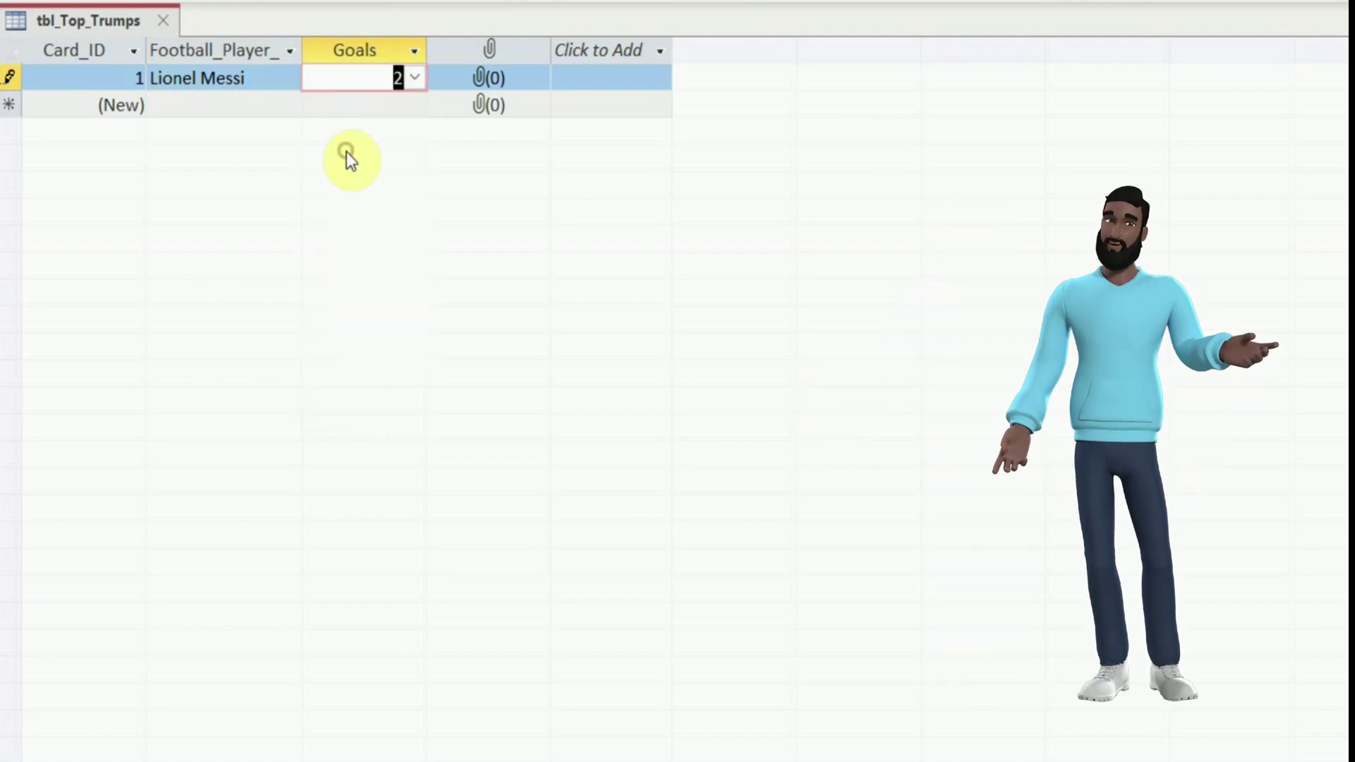
- Attach the player's JPG photo from Documents to the first card's Photo cell
left_click(457, 80)
double_click(458, 79)
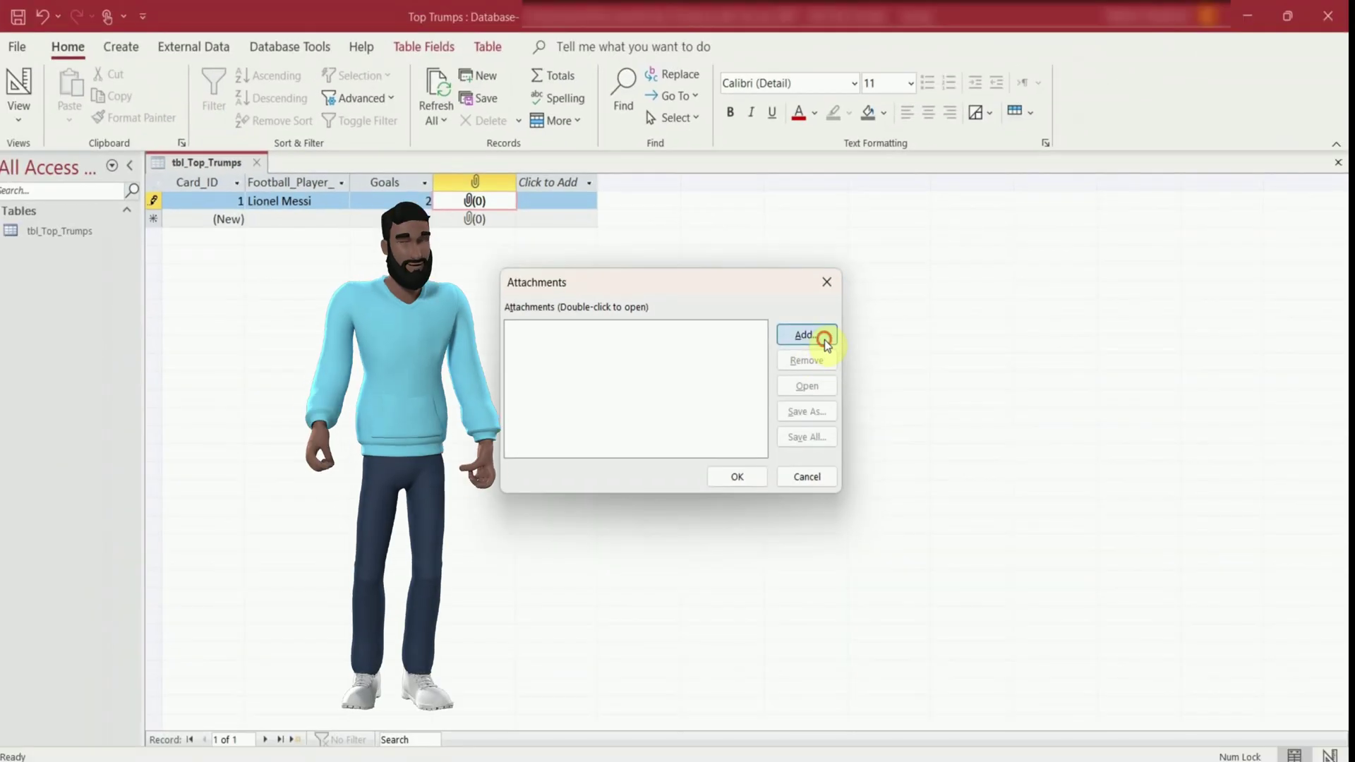
left_click(839, 326)
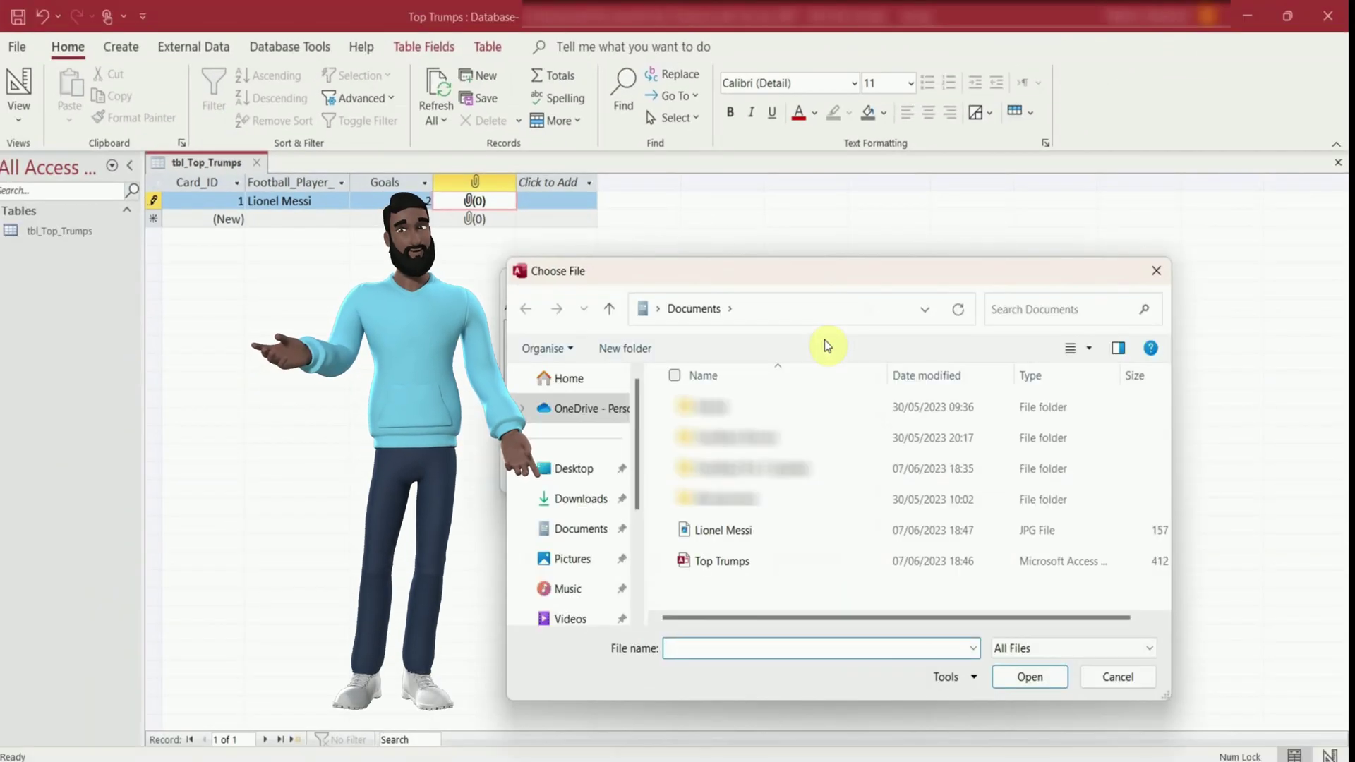
left_click(711, 530)
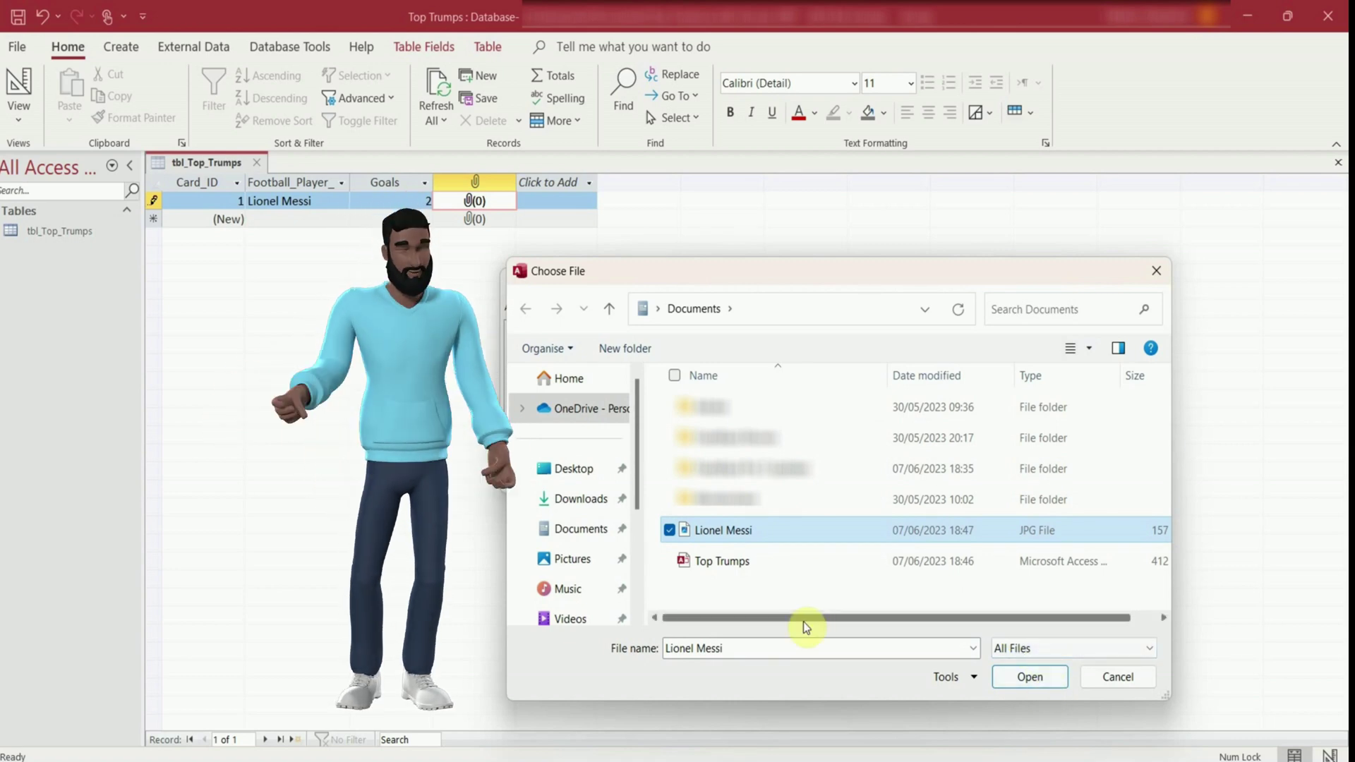
left_click(1030, 677)
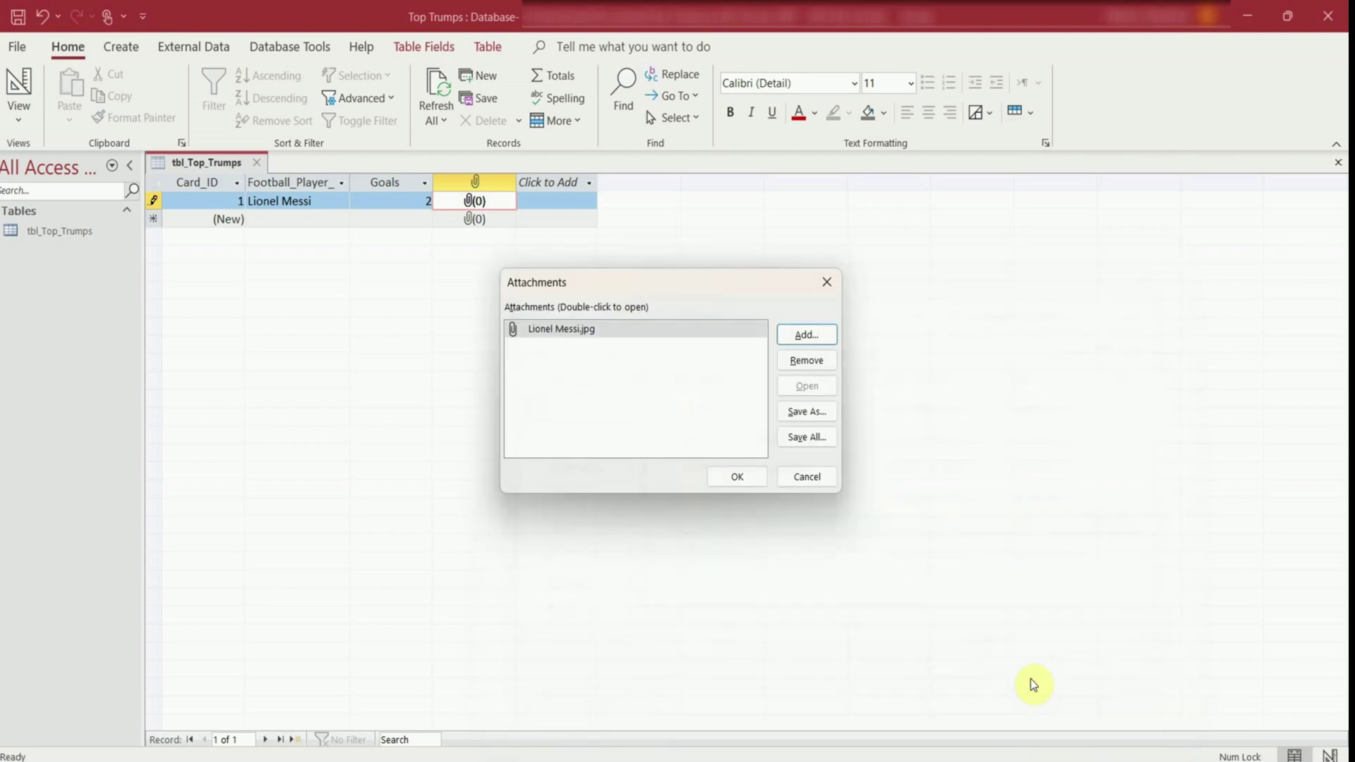
left_click(739, 477)
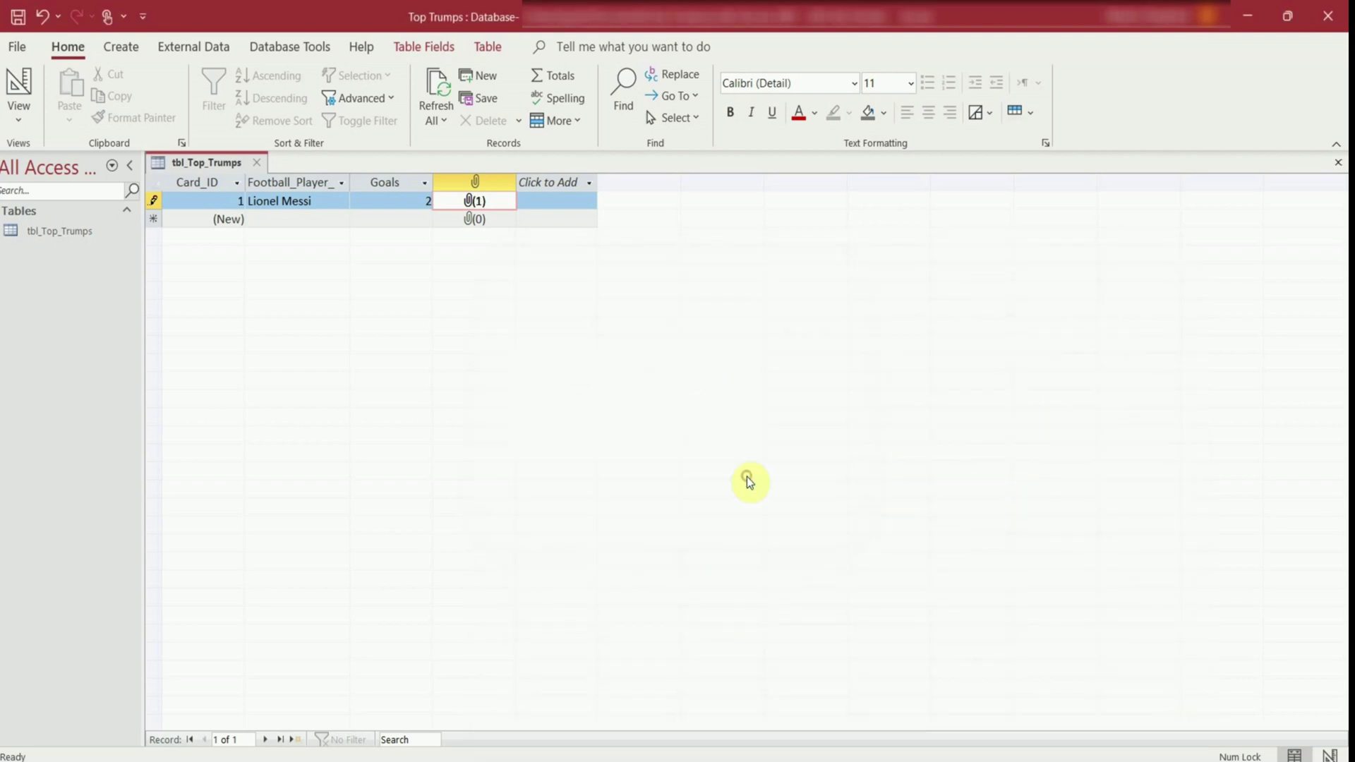
- Enter the next player's name and Goals values 5 and 10 for records two and three
left_click(319, 219)
type("Christiano Ronaldo")
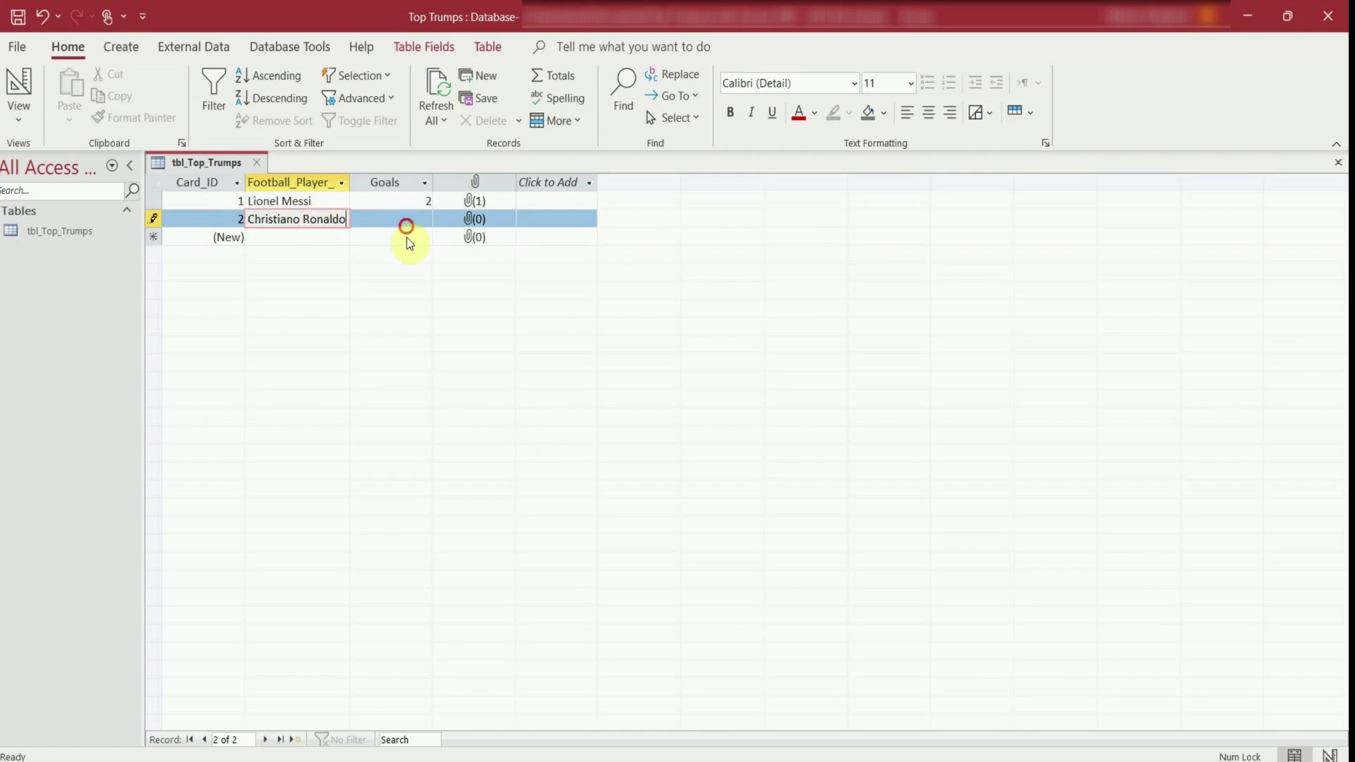
left_click(406, 226)
type("5")
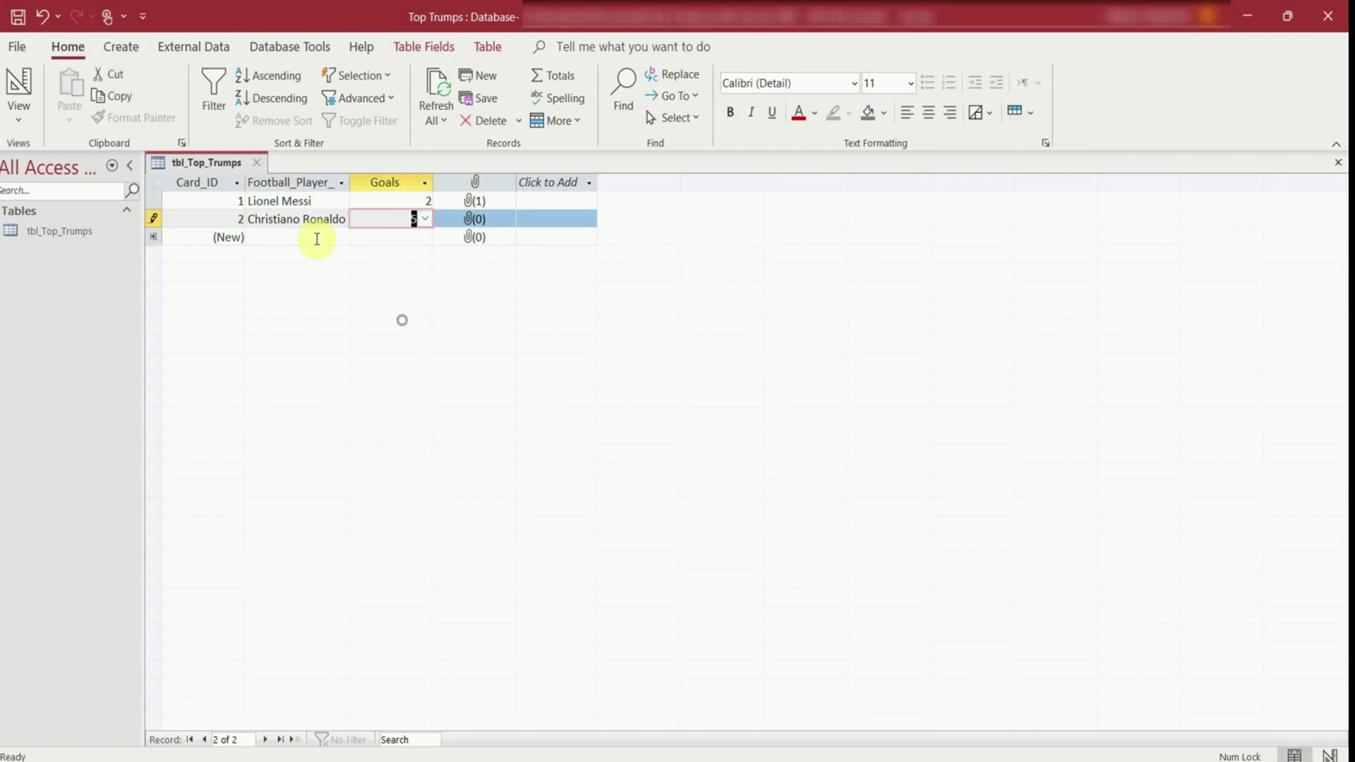
left_click(384, 237)
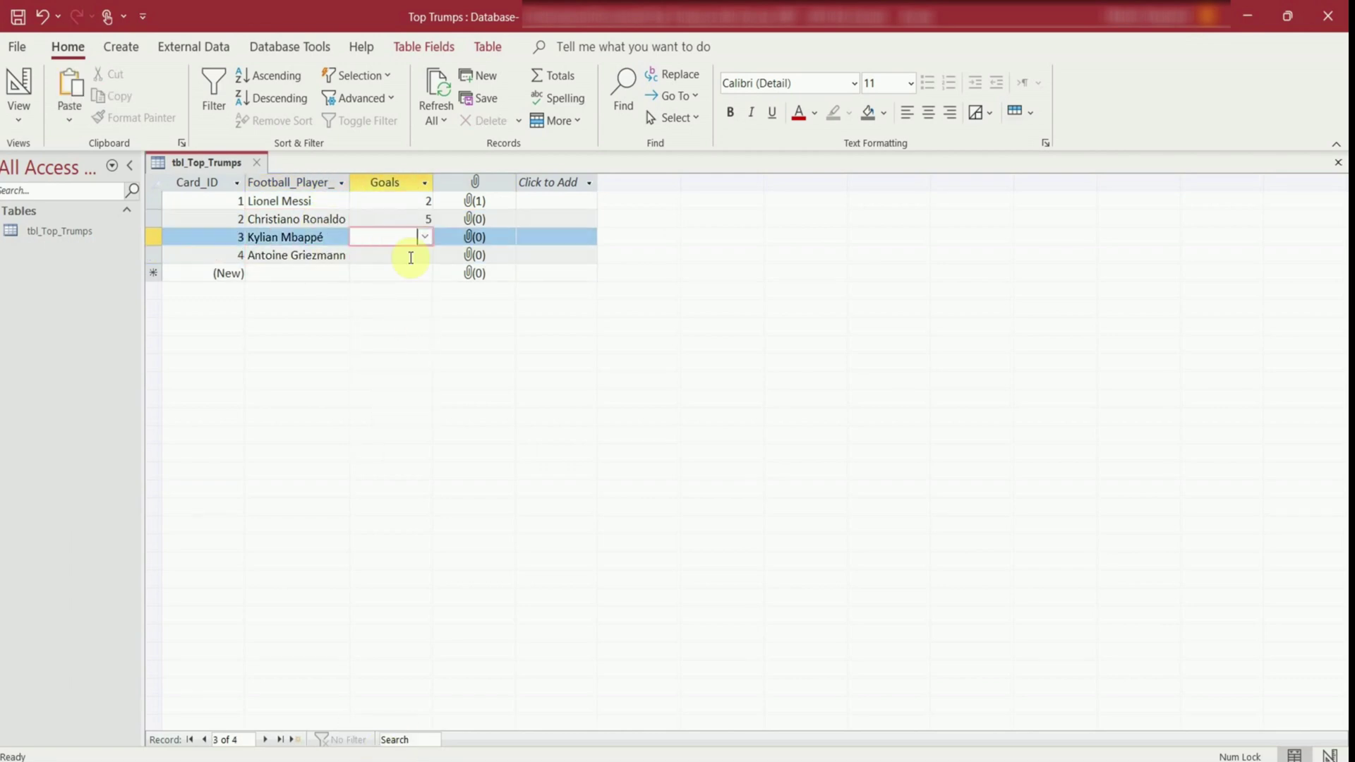
type("10")
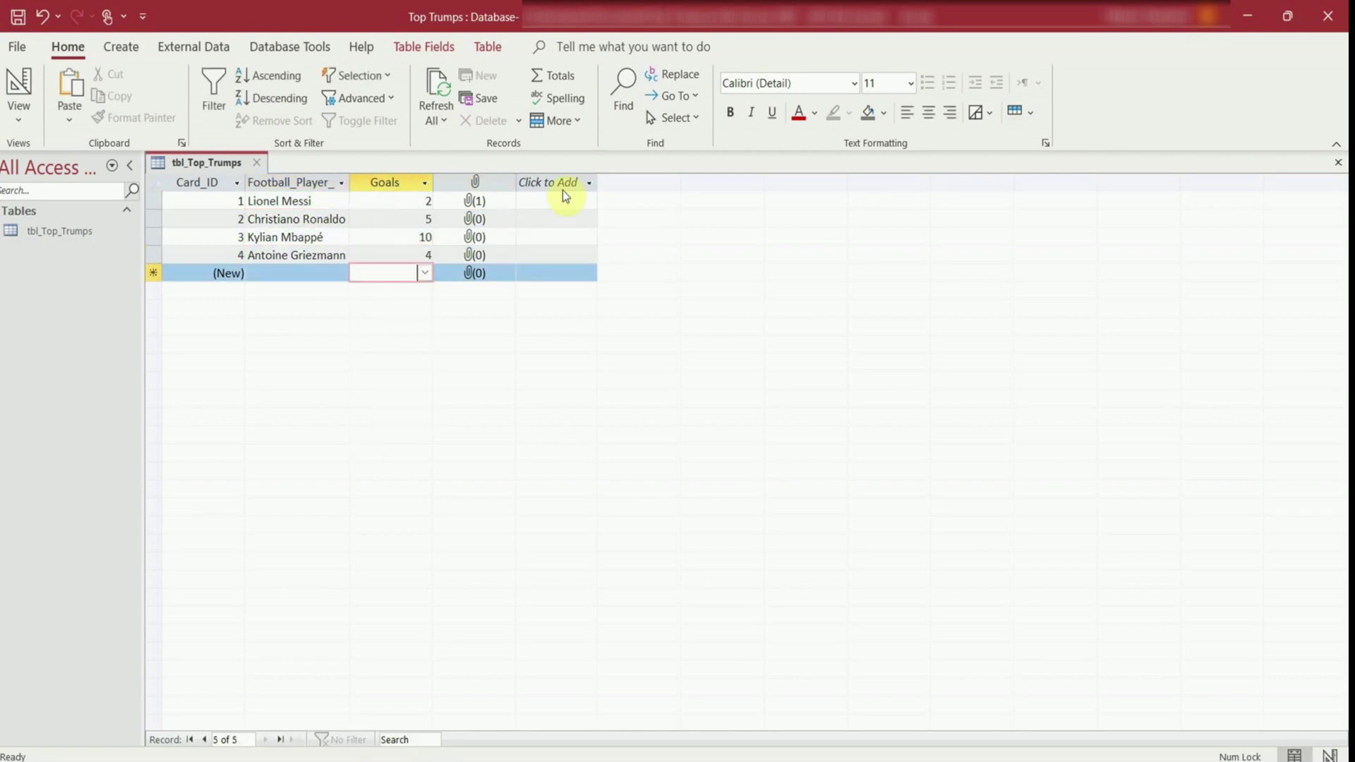
- Attach player photos to the second and third records' Photo cells
double_click(474, 219)
left_click(804, 337)
double_click(751, 530)
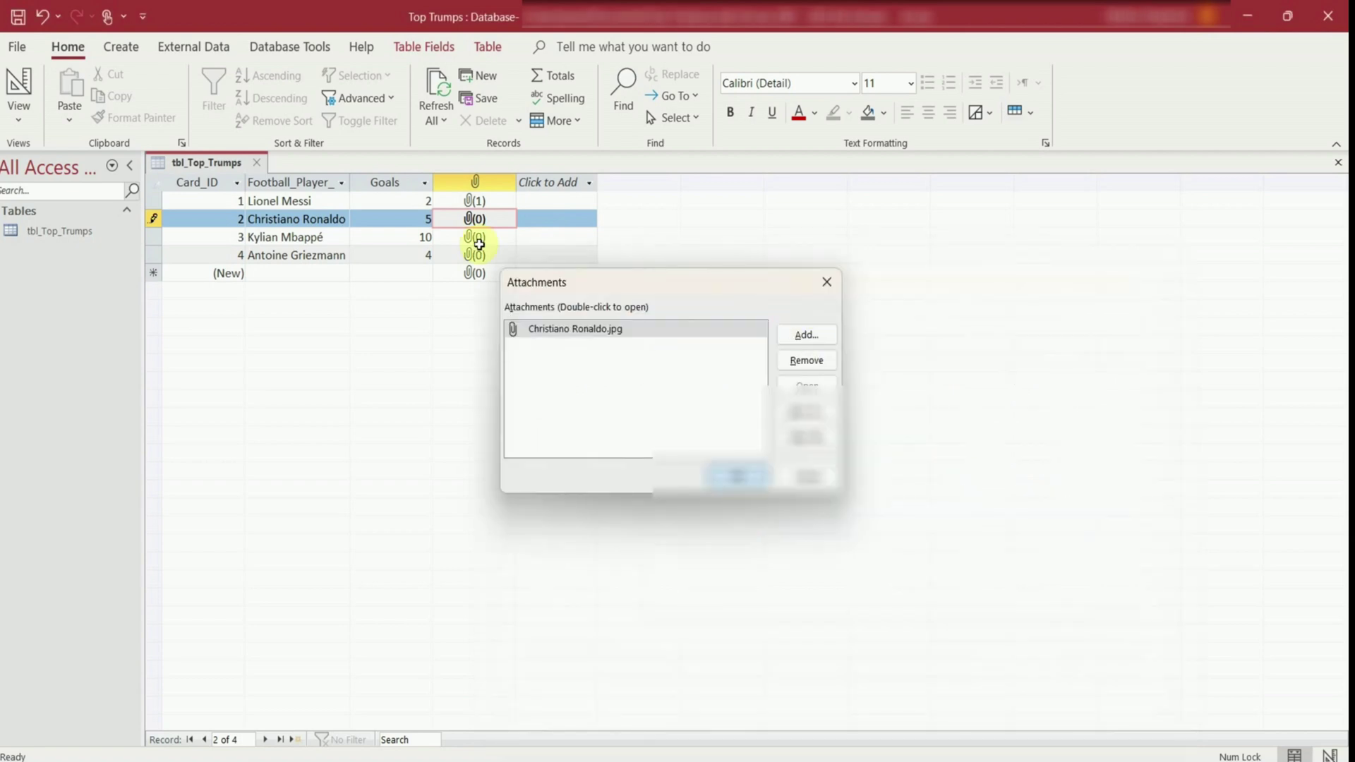
left_click(734, 475)
double_click(474, 237)
left_click(805, 336)
double_click(740, 561)
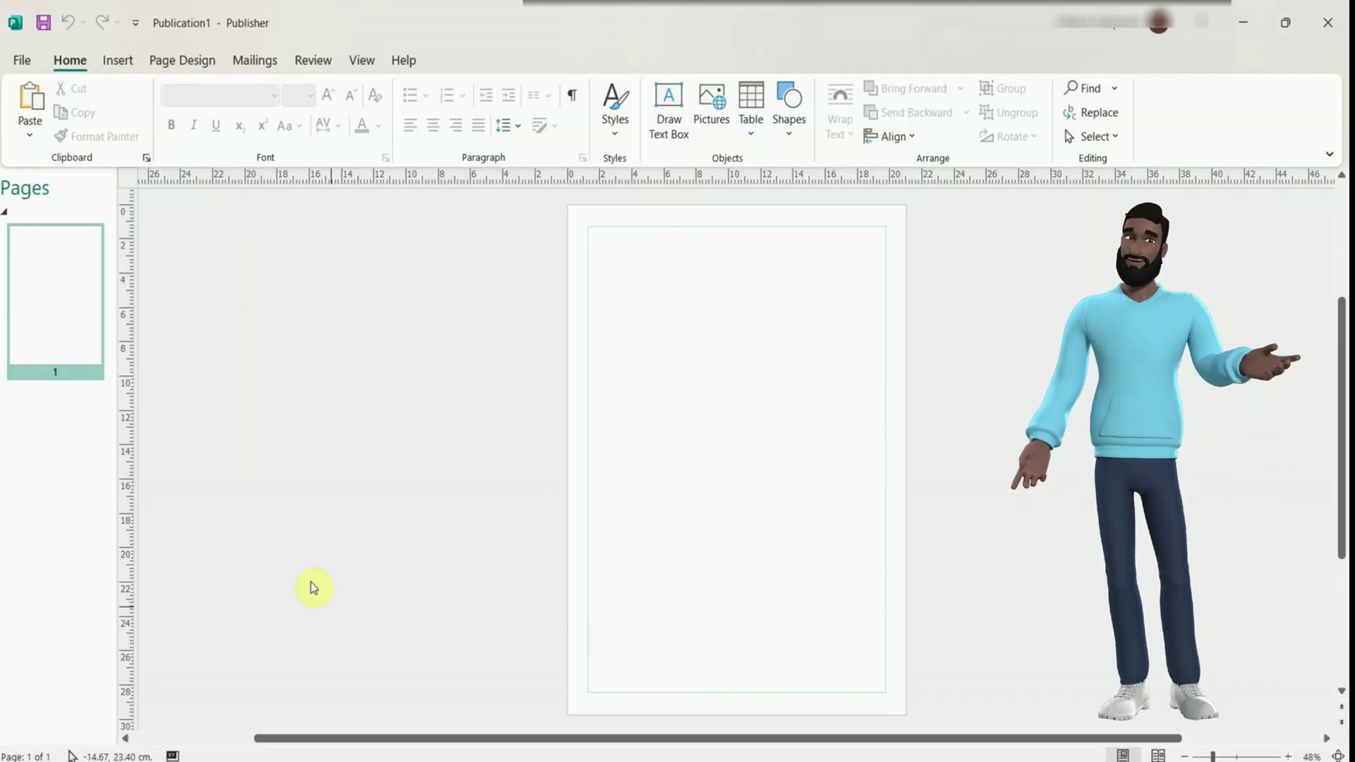
- Draw a yellow rectangle banner across the top of the page
left_click(117, 60)
left_click(275, 116)
left_click(305, 190)
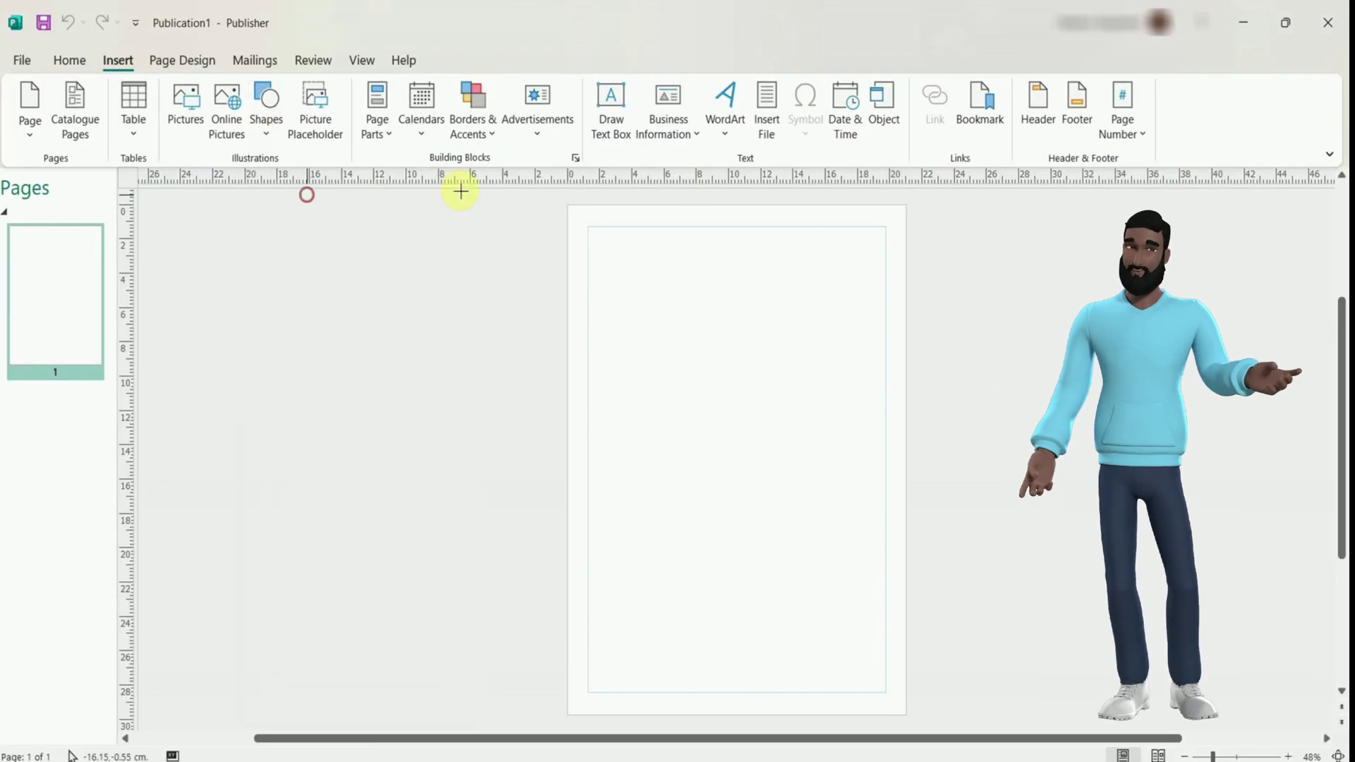
left_click_drag(565, 205, 906, 266)
left_click(553, 91)
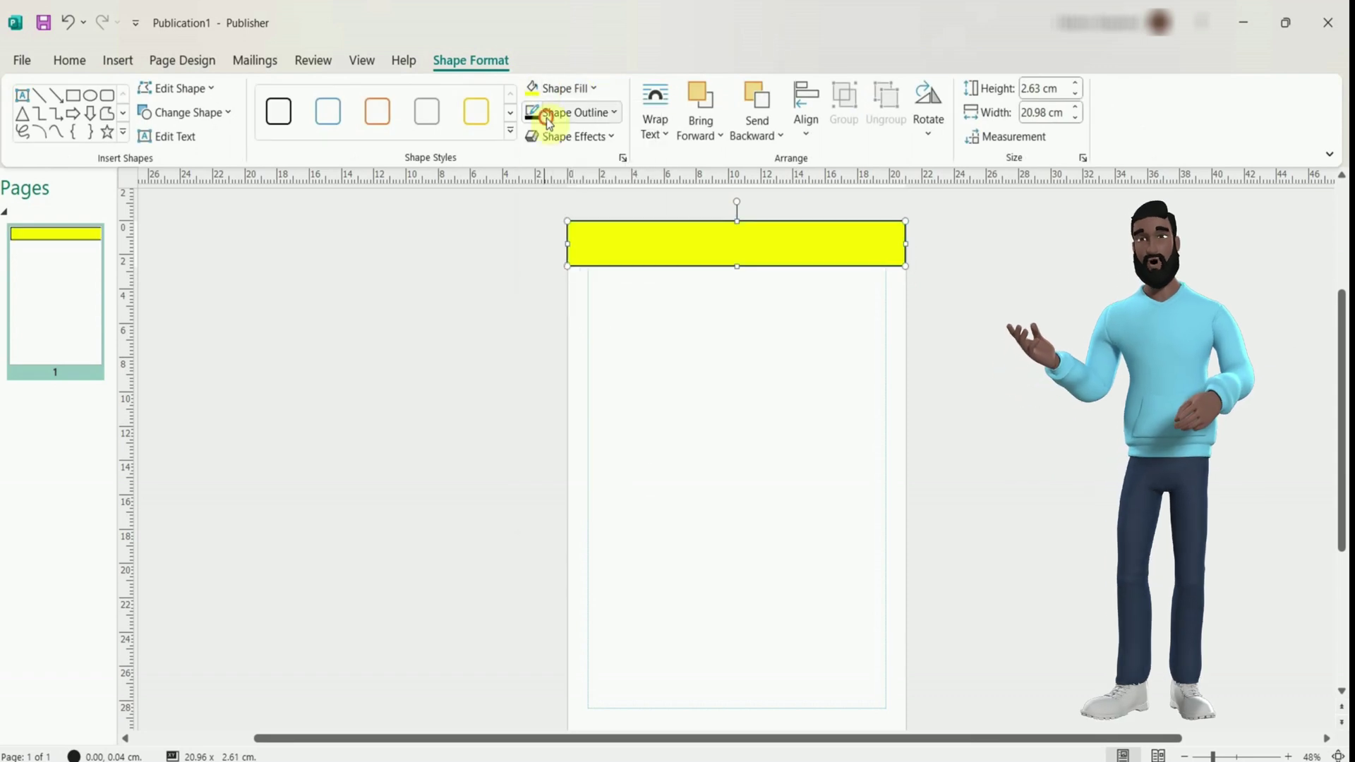
- Type 'Football Top Trumps' in the banner, formatted 48 pt, centred and red
left_click(117, 60)
type("Footer")
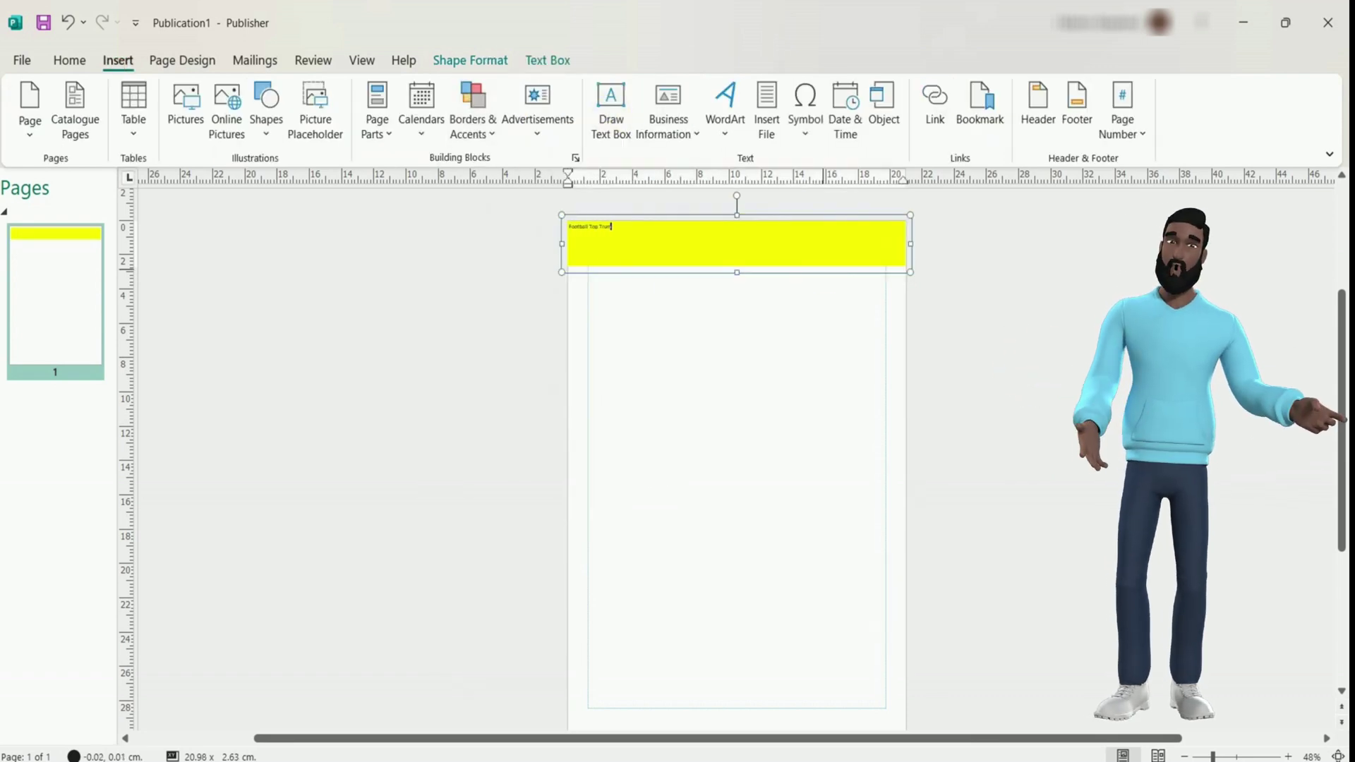
key("alt+h")
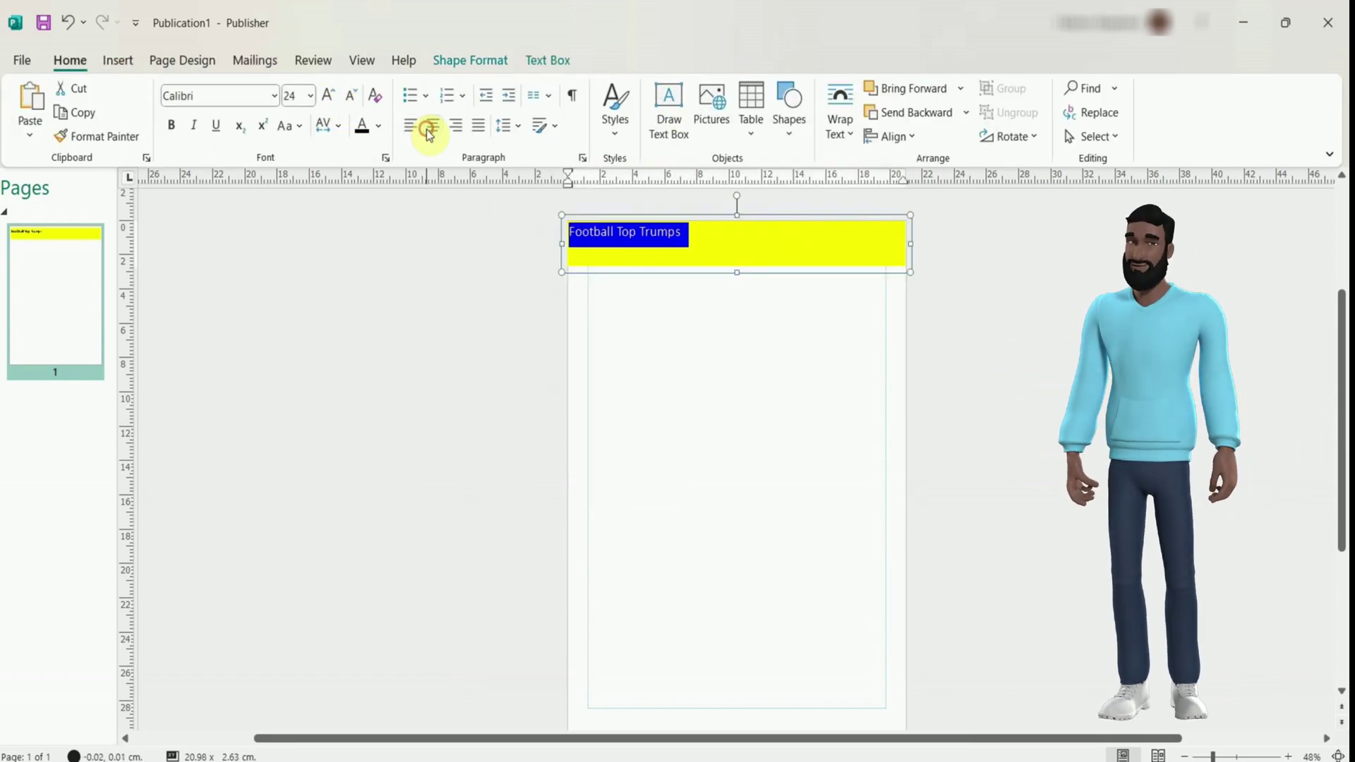
left_click(328, 95)
left_click(329, 95)
left_click(328, 94)
left_click(456, 125)
left_click(433, 125)
left_click(378, 125)
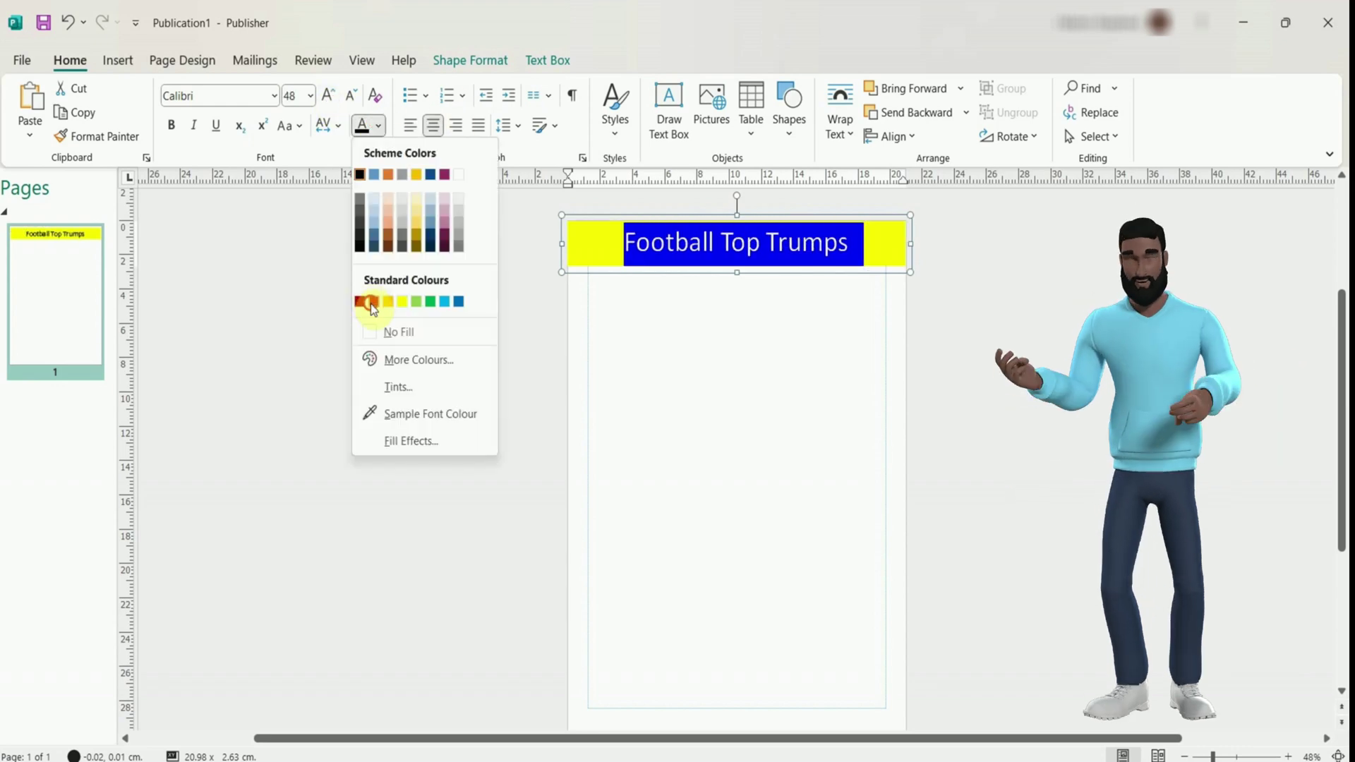
left_click(369, 299)
left_click(449, 331)
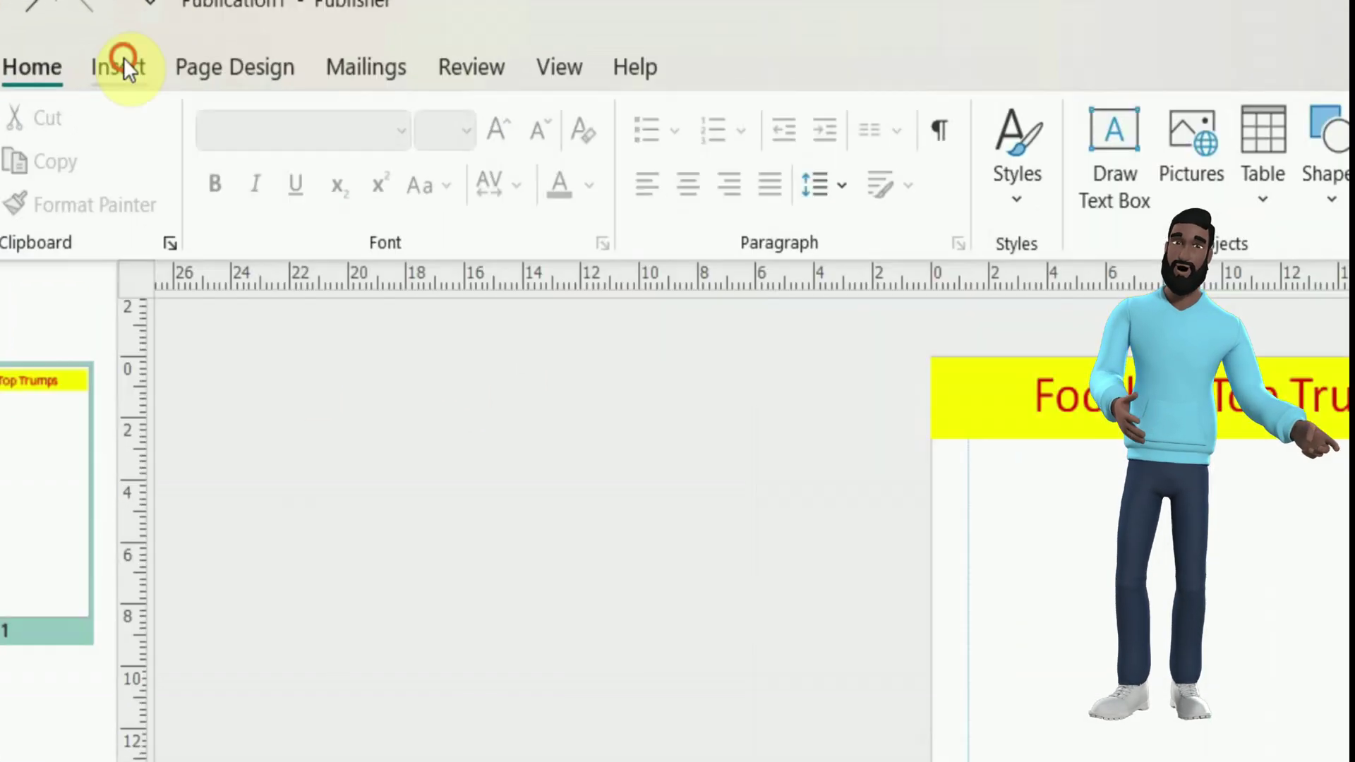
left_click(124, 59)
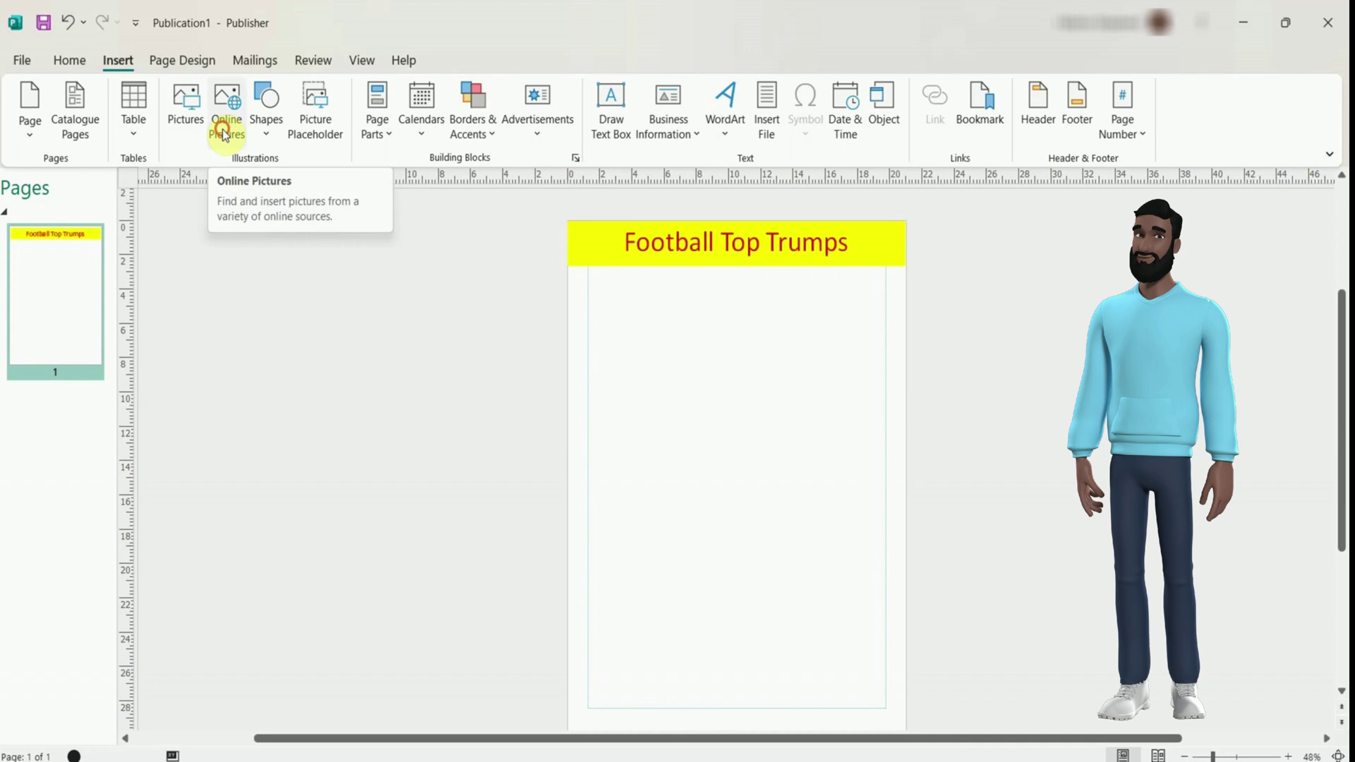
- Insert a soccer ball picture found by an online search for 'football'
left_click(276, 161)
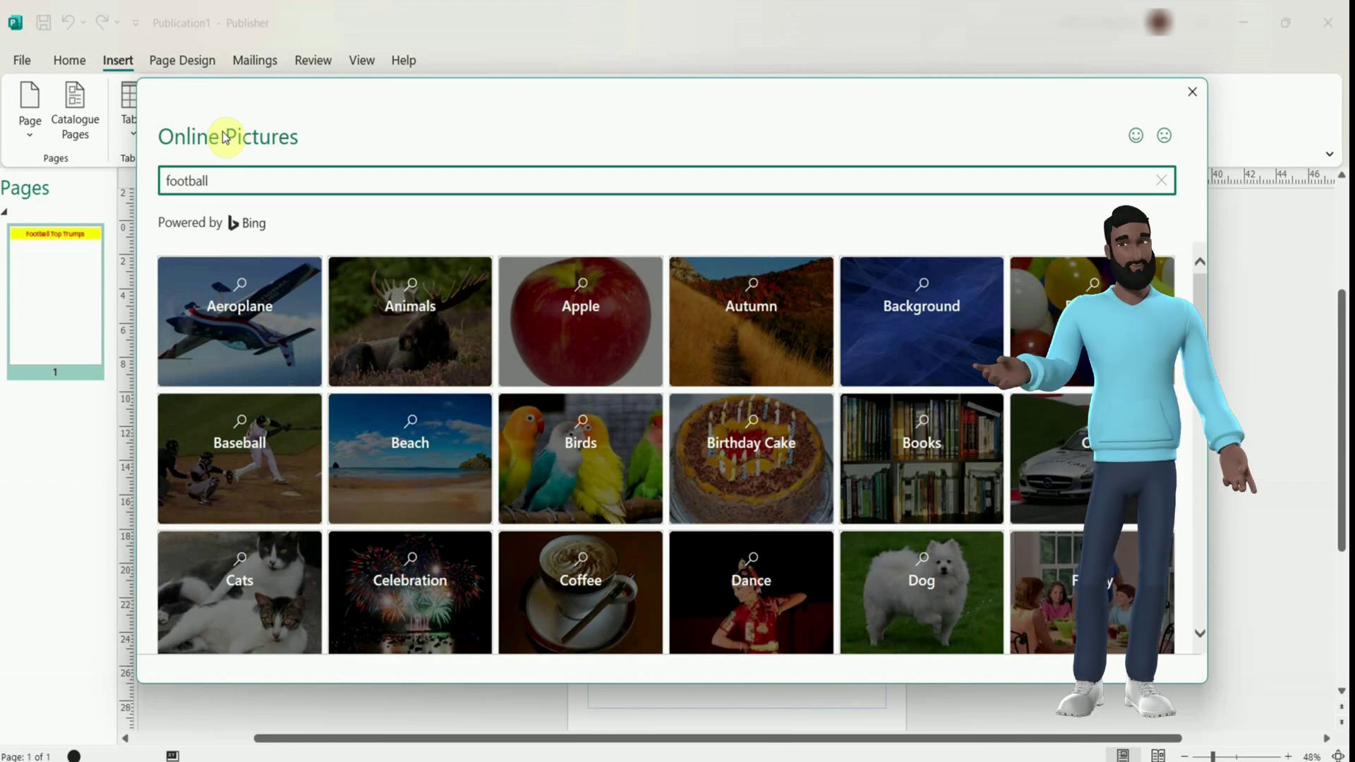
type("football")
key("Return")
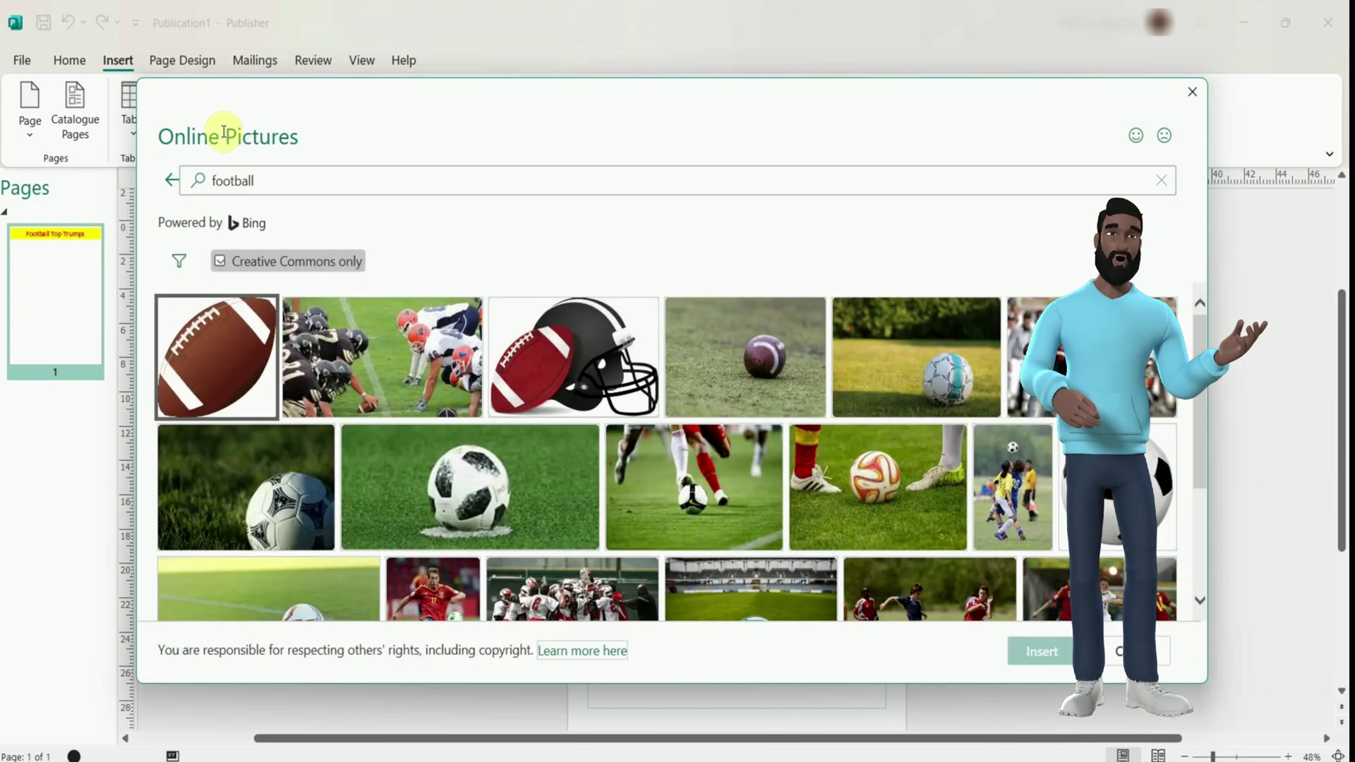
left_click(1106, 513)
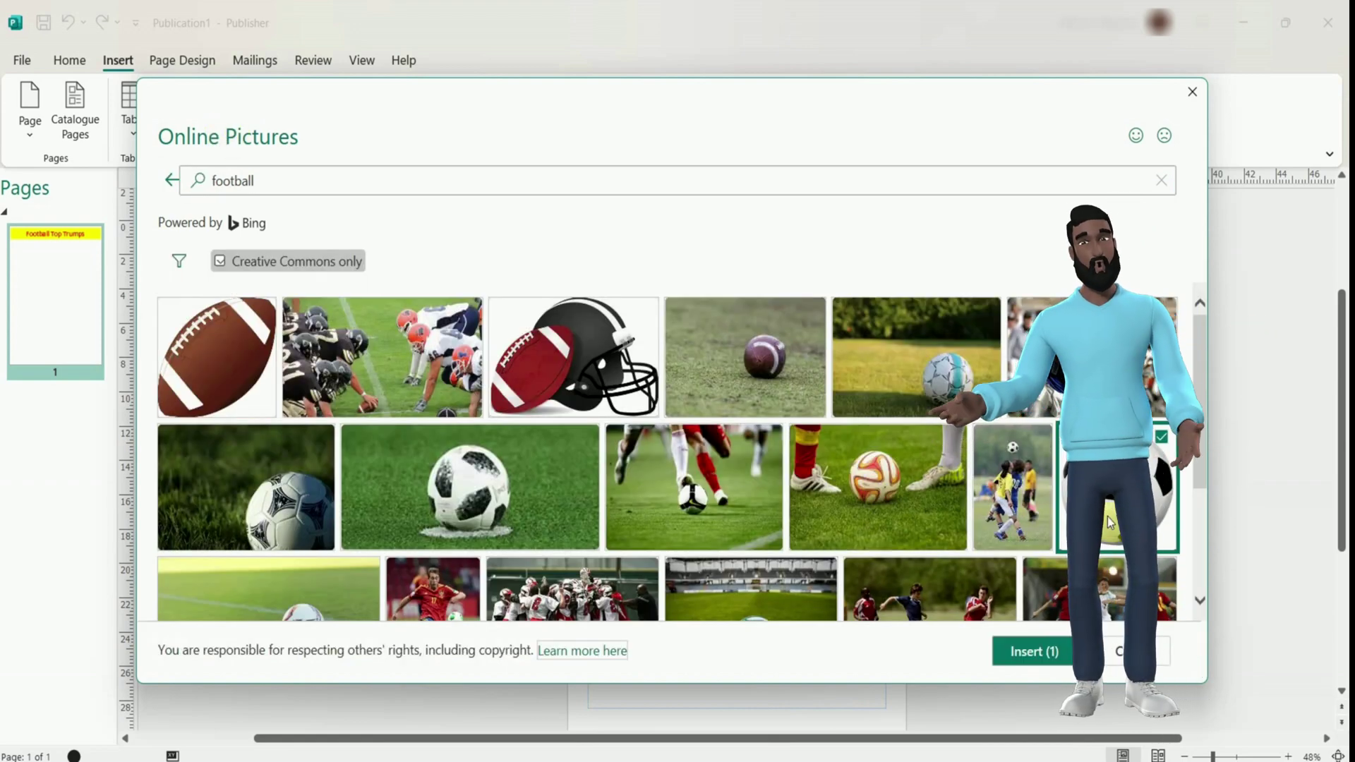
left_click(1034, 649)
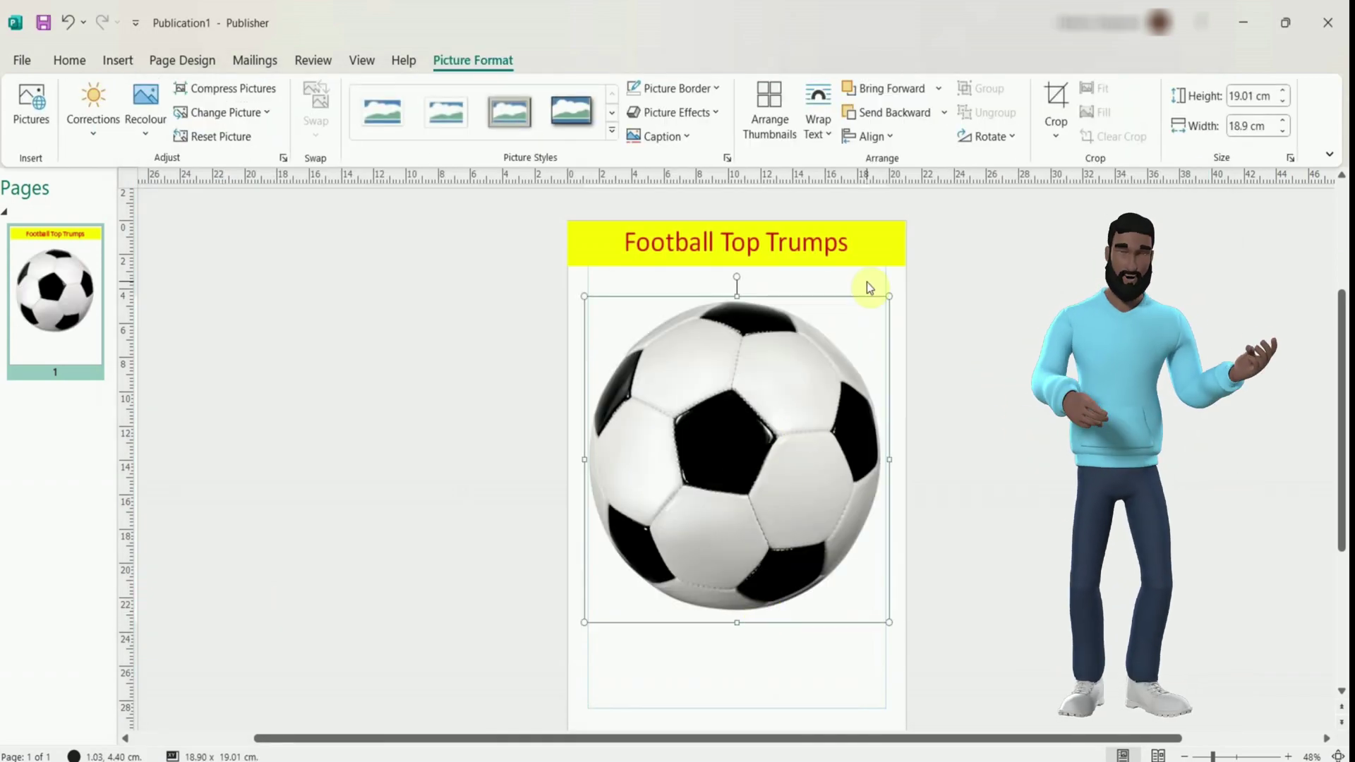
- Shrink the ball, move it bottom-left, and paste copies in a row along the bottom
left_click_drag(644, 587, 645, 588)
left_click_drag(615, 589, 671, 653)
key("ctrl+v")
key("ctrl+v")
left_click_drag(630, 607, 866, 698)
key("ctrl+v")
key("ctrl+v")
- Open Save As in Documents and enter the file name Top Trumps Template
left_click(21, 60)
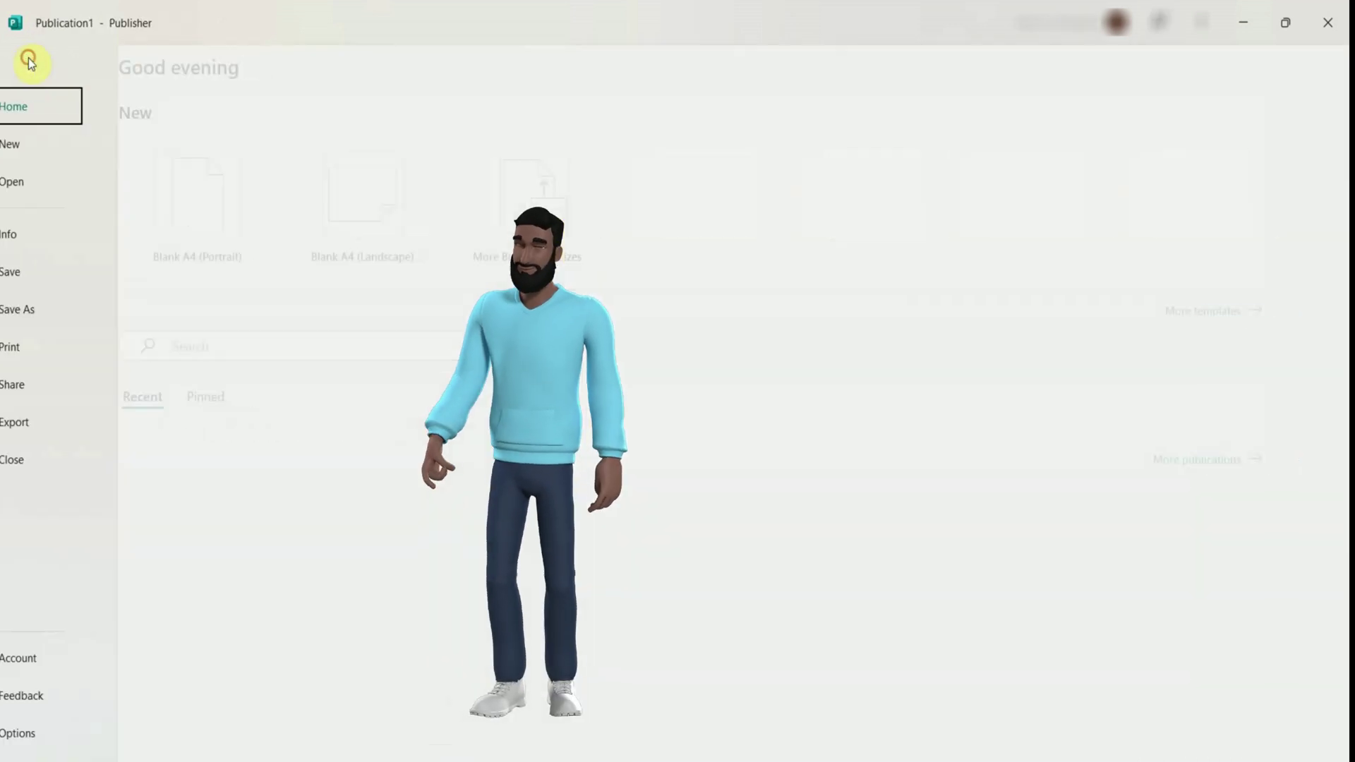
left_click(72, 278)
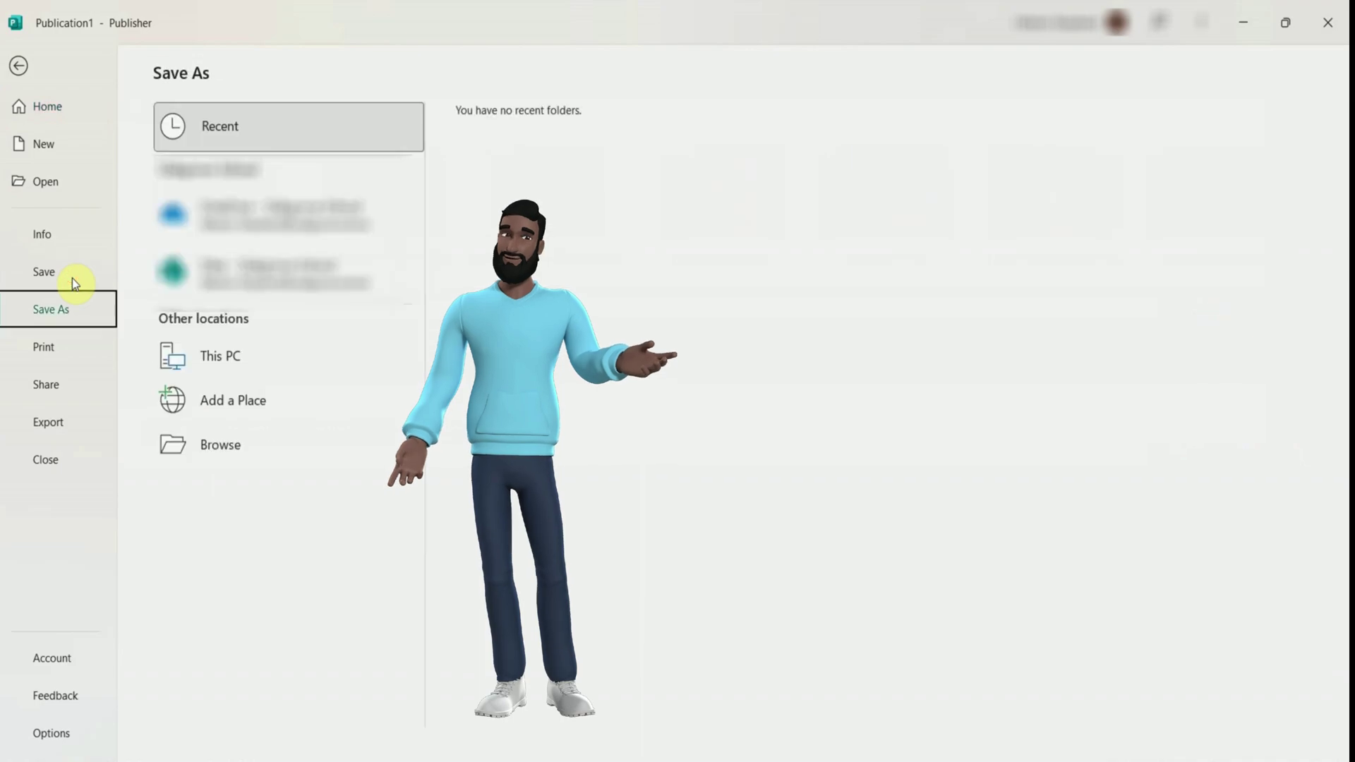
left_click(42, 270)
type("Top Trumps ")
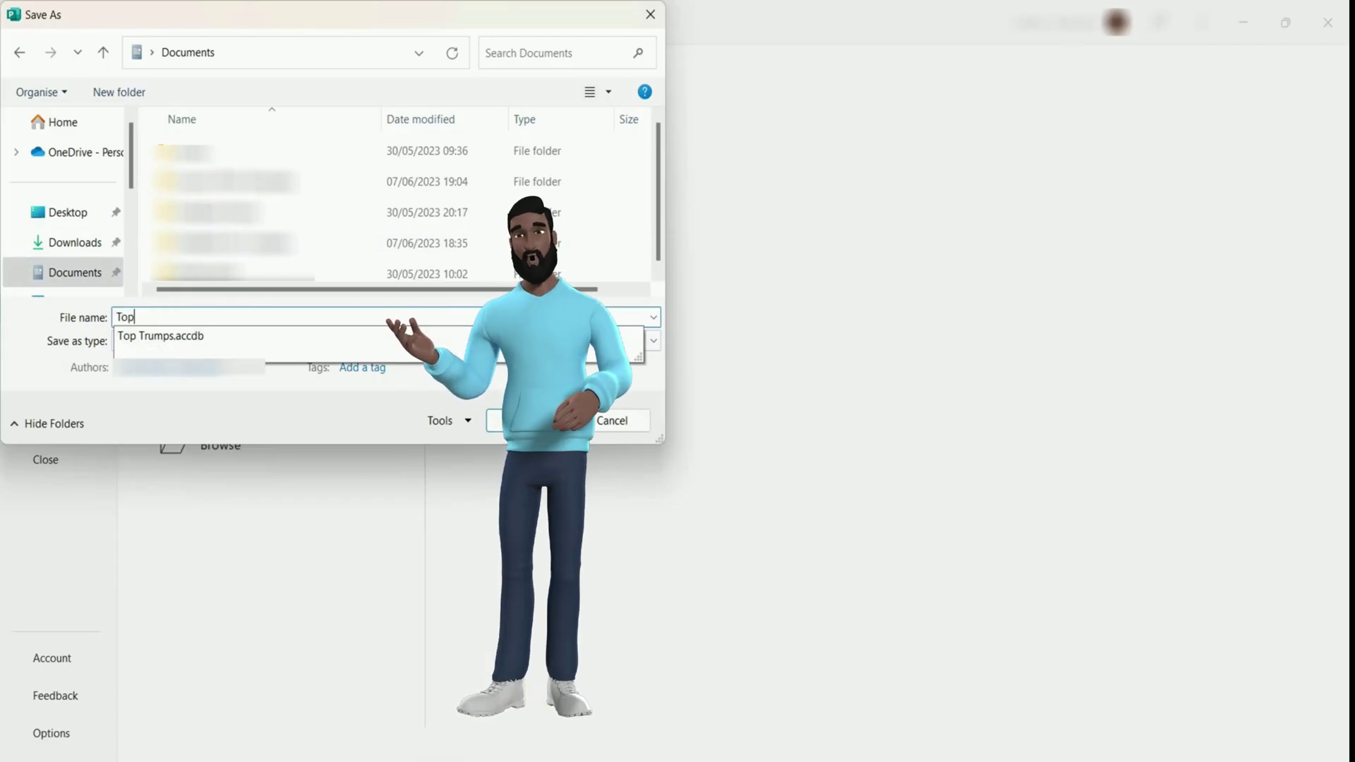
type("Template")
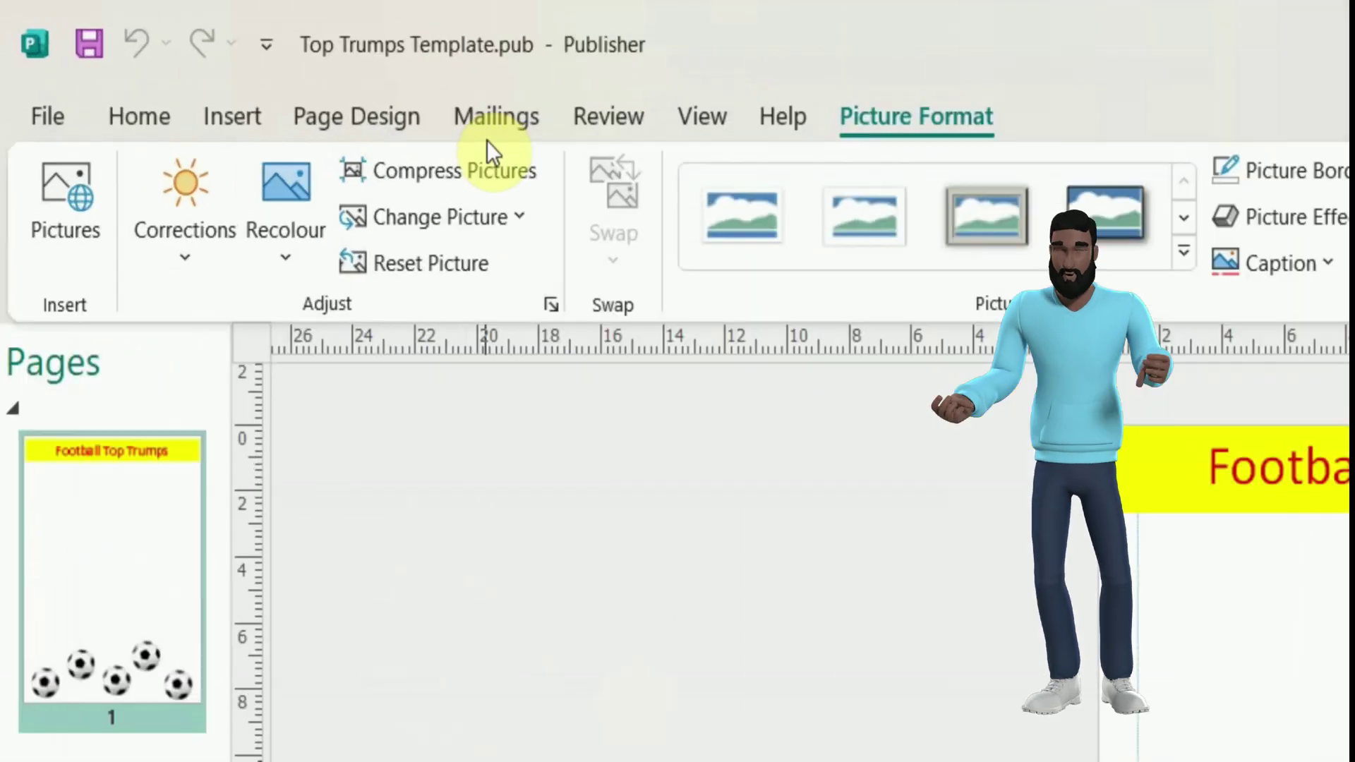
- Use the existing Top Trumps database in Documents as the card's mail-merge recipient list
left_click(255, 62)
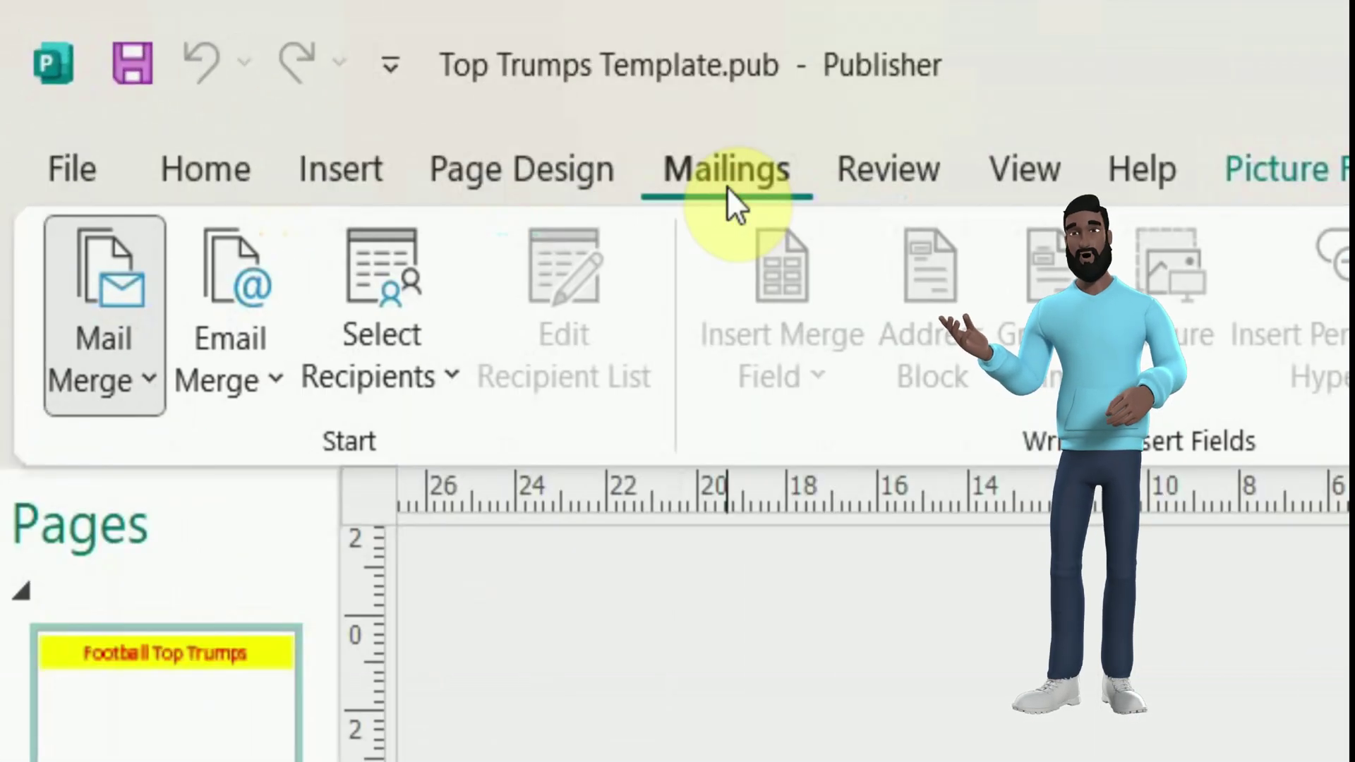
left_click(441, 389)
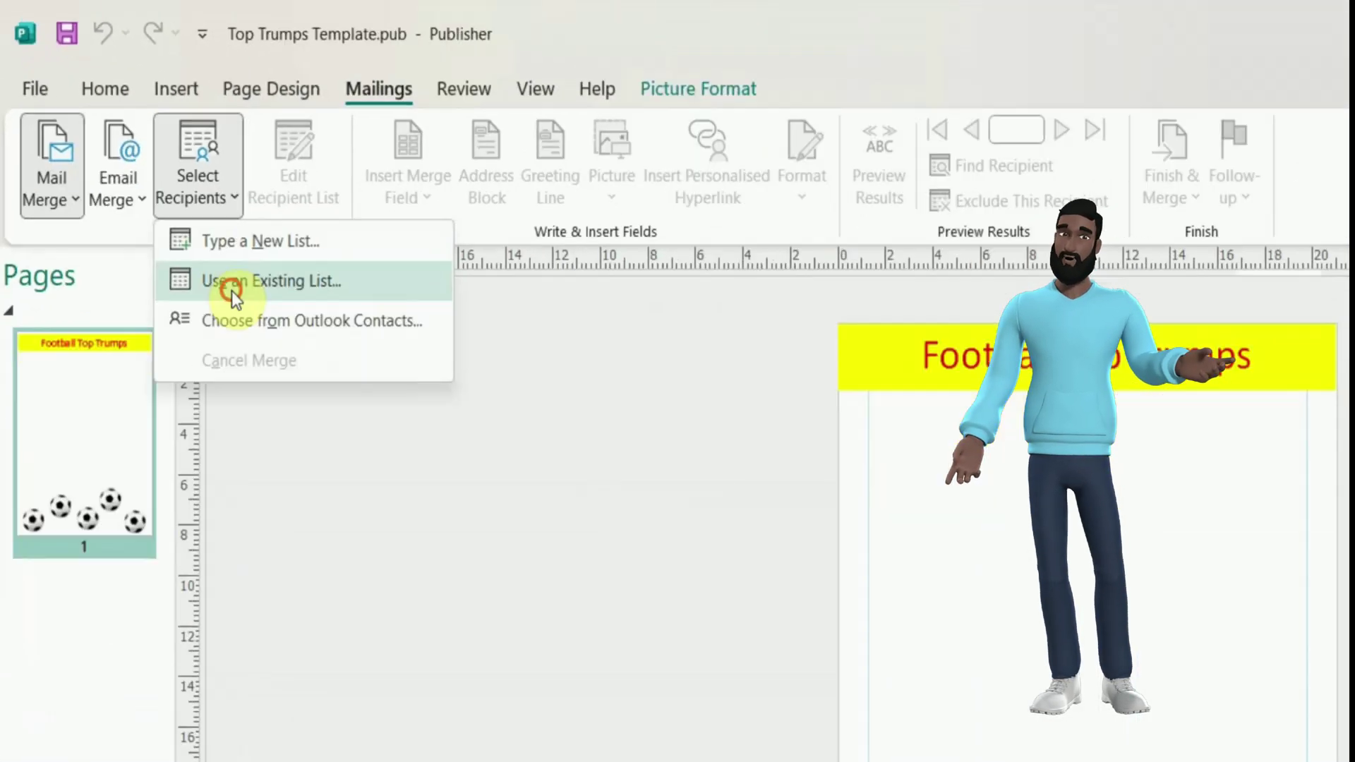
left_click(231, 290)
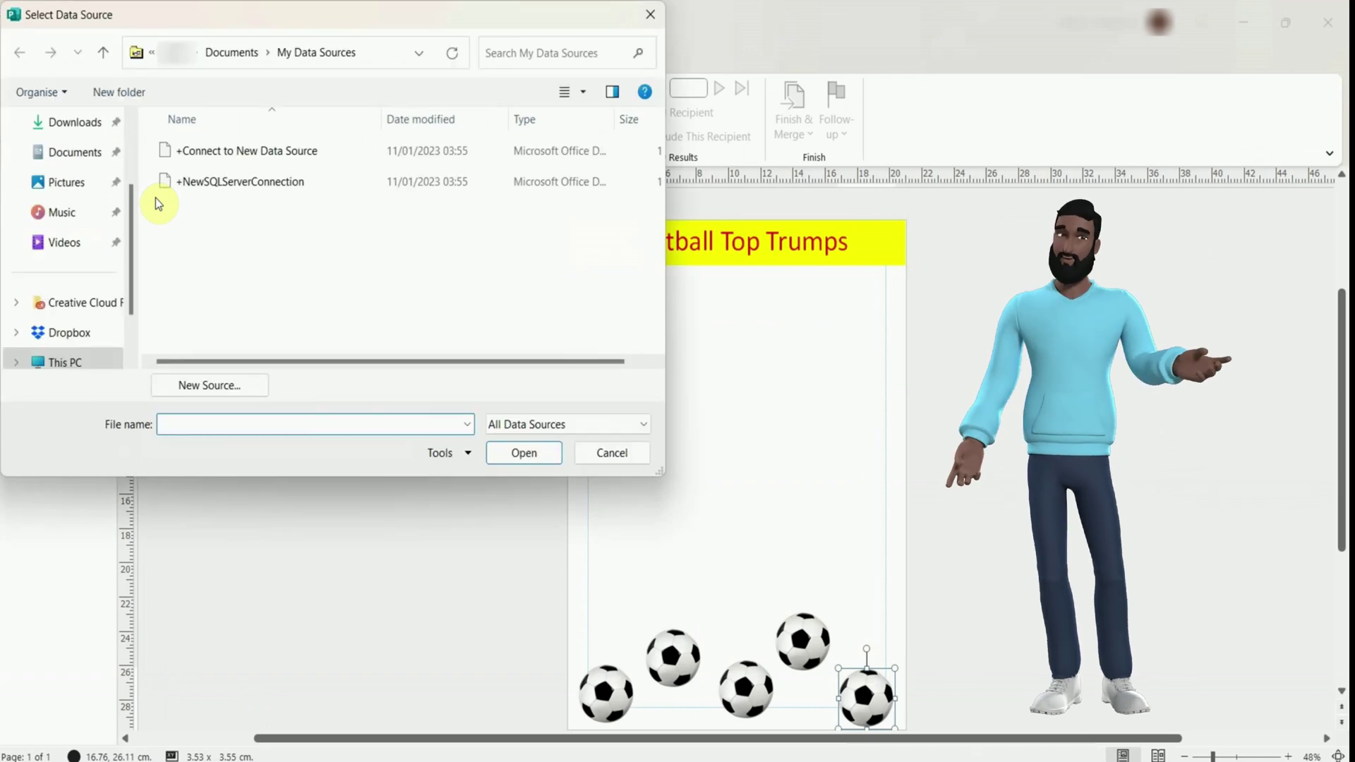
left_click(87, 150)
left_click(378, 330)
left_click(536, 455)
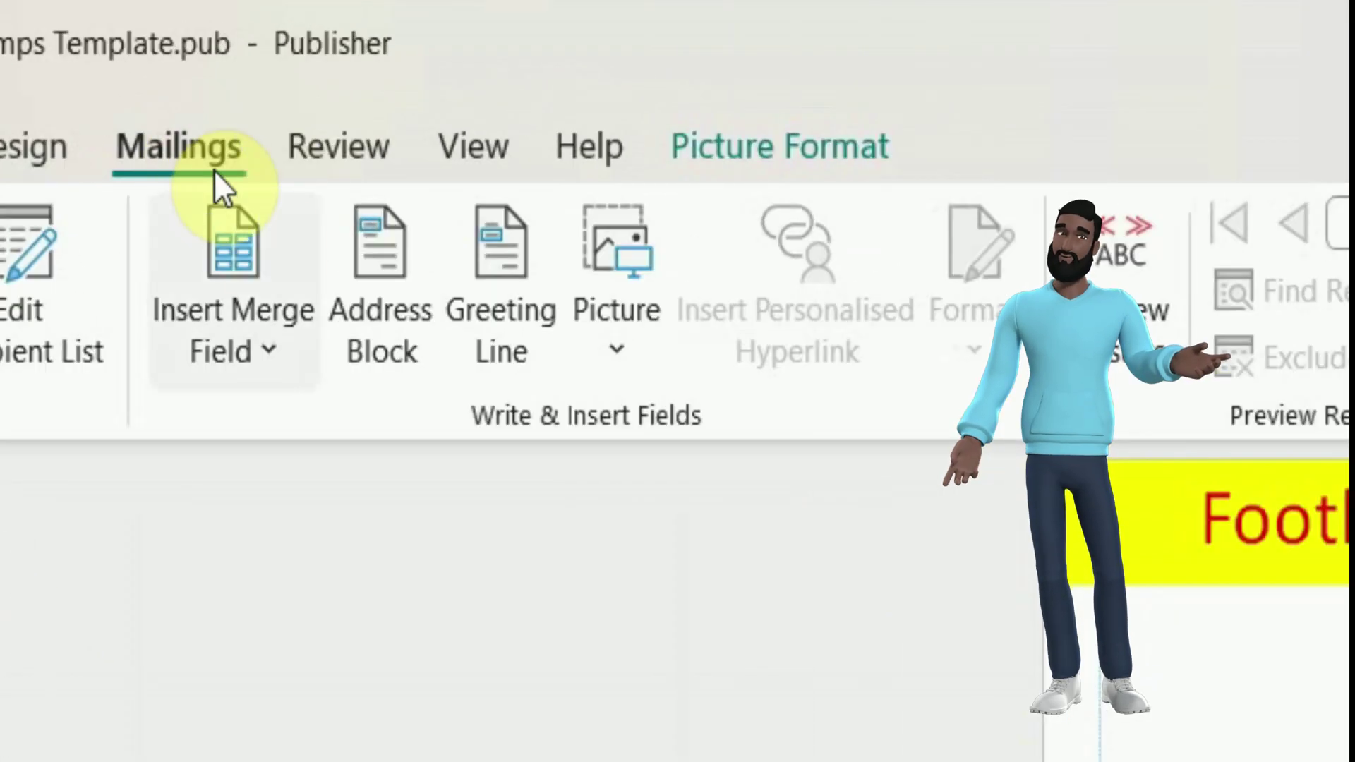
- Insert the Football_Player_Name merge field and move it near the top of the card
left_click(282, 174)
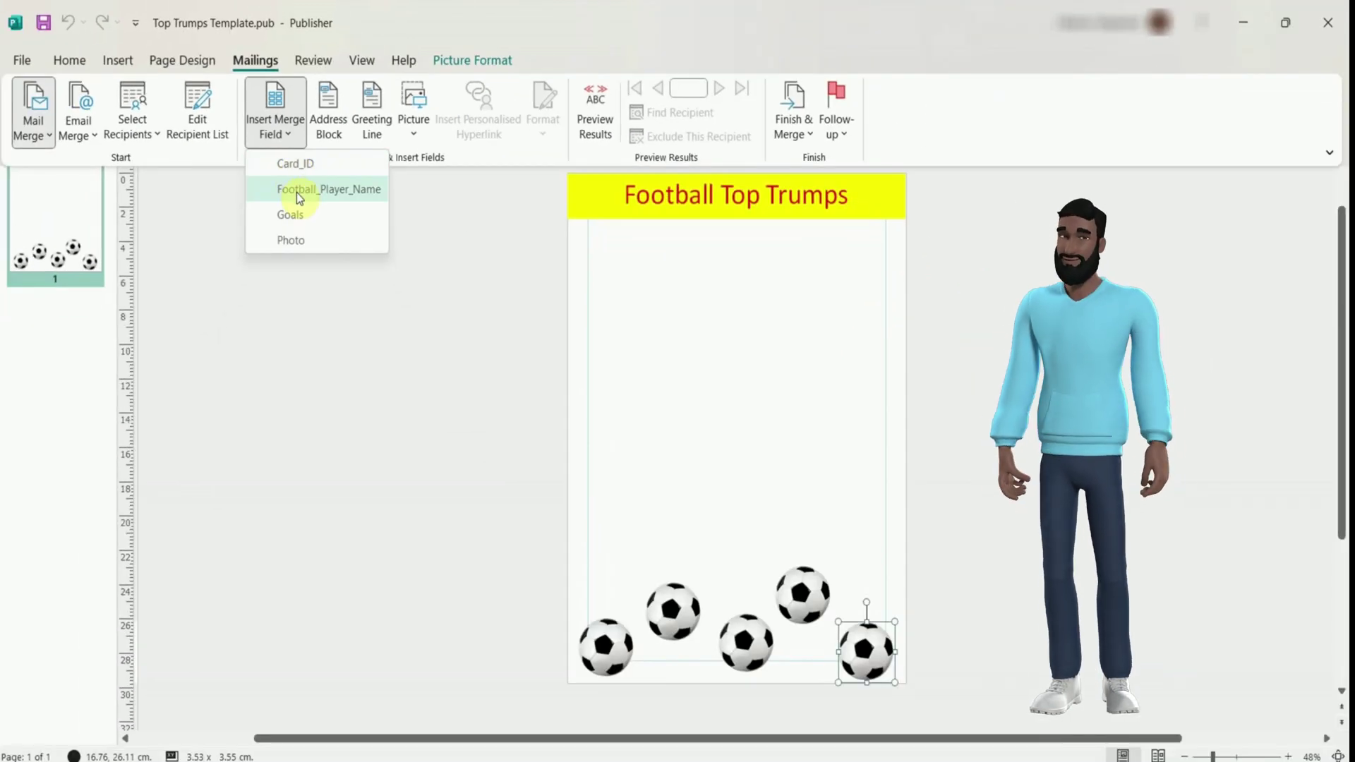
left_click(296, 193)
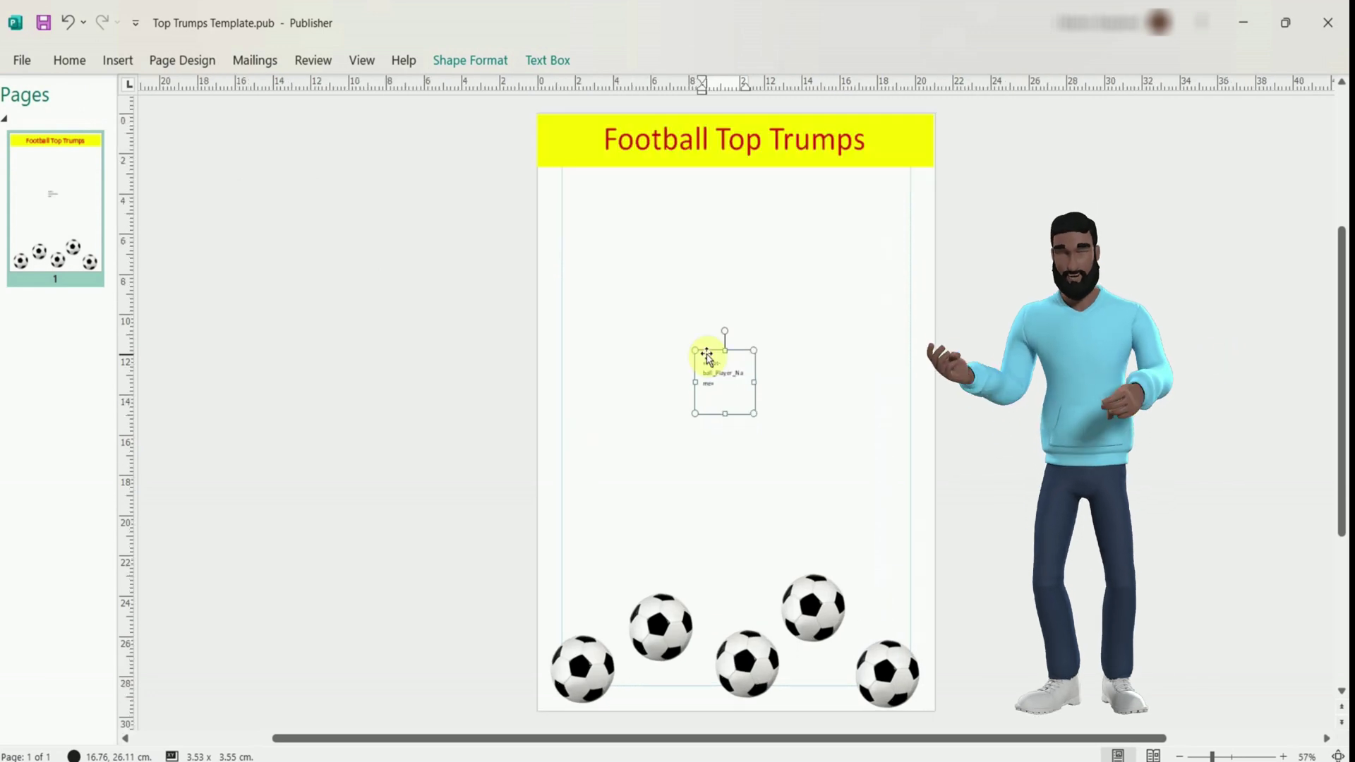
left_click_drag(716, 374, 672, 230)
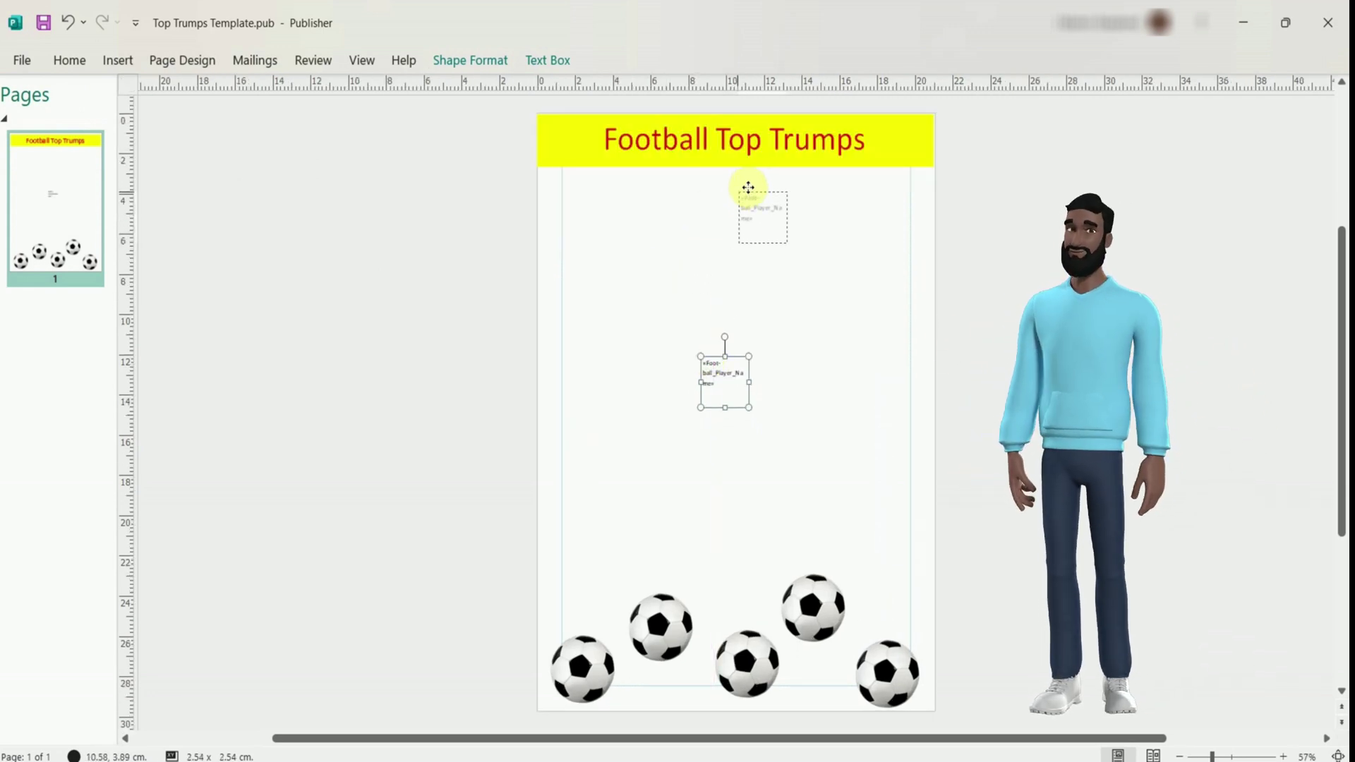
left_click_drag(748, 188, 743, 191)
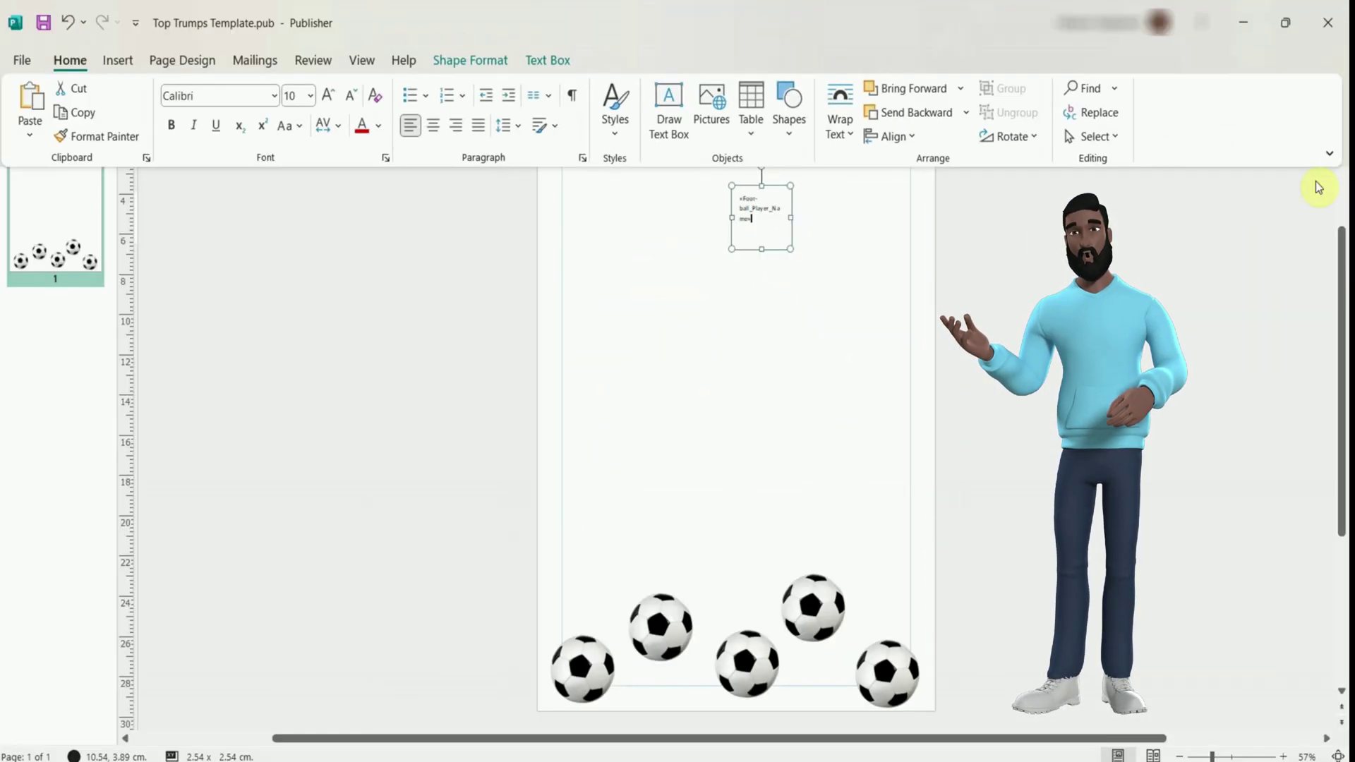
scroll(786, 297, "up", 1)
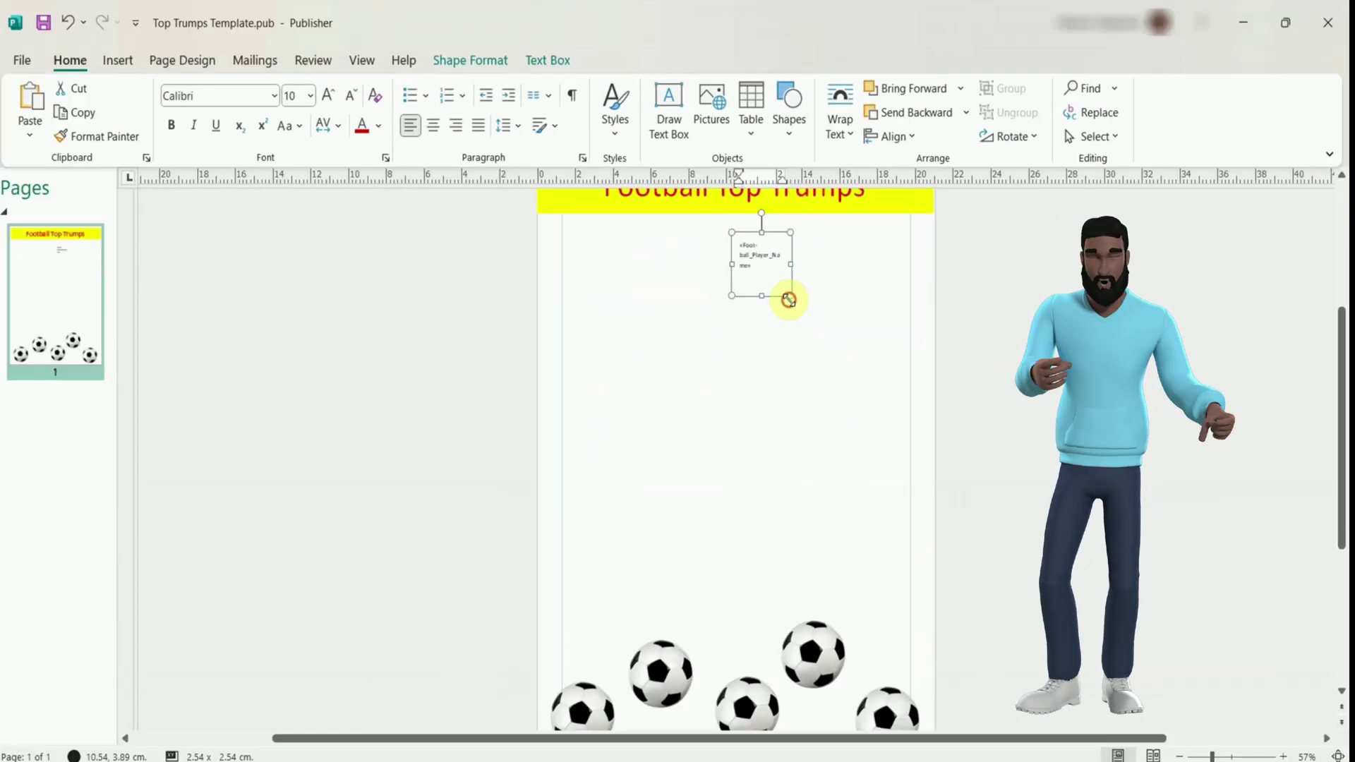
left_click_drag(786, 289, 866, 277)
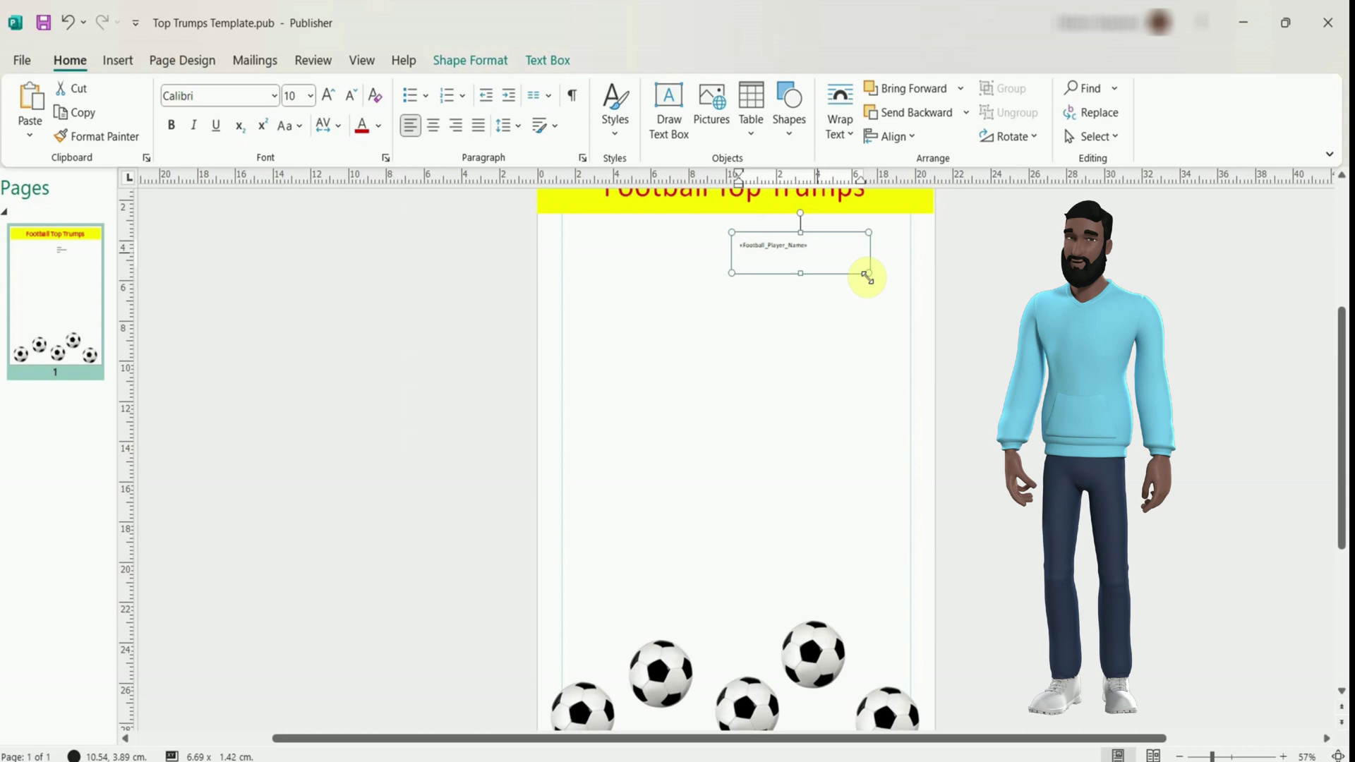
left_click(697, 219)
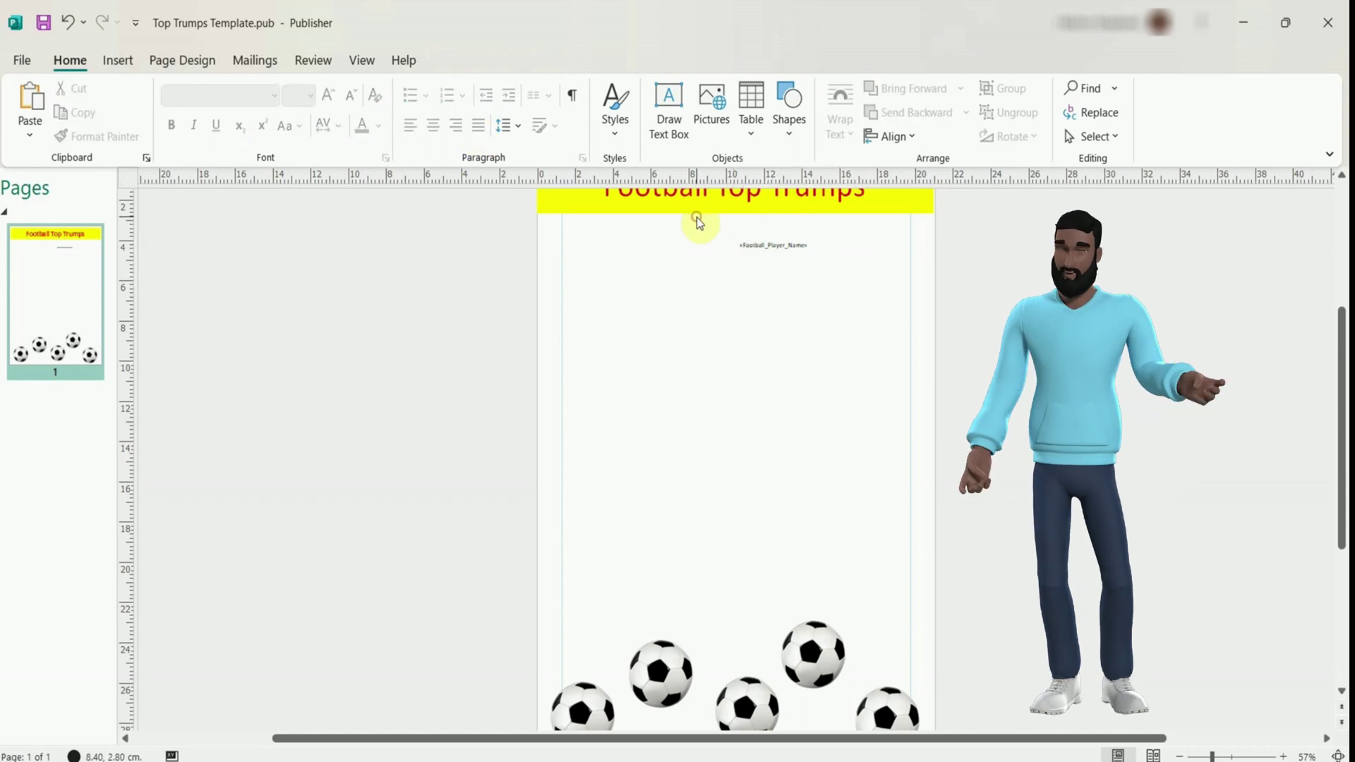
left_click(808, 248)
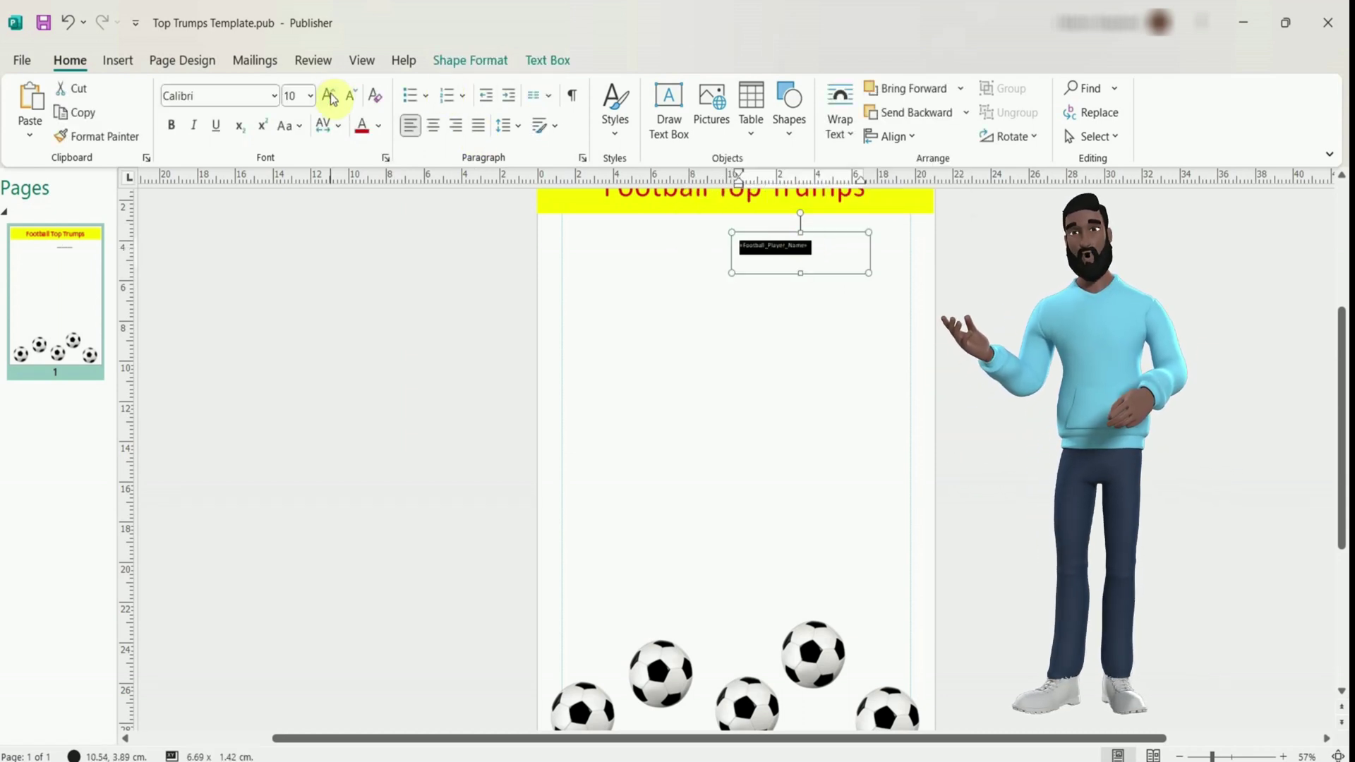
left_click(644, 296)
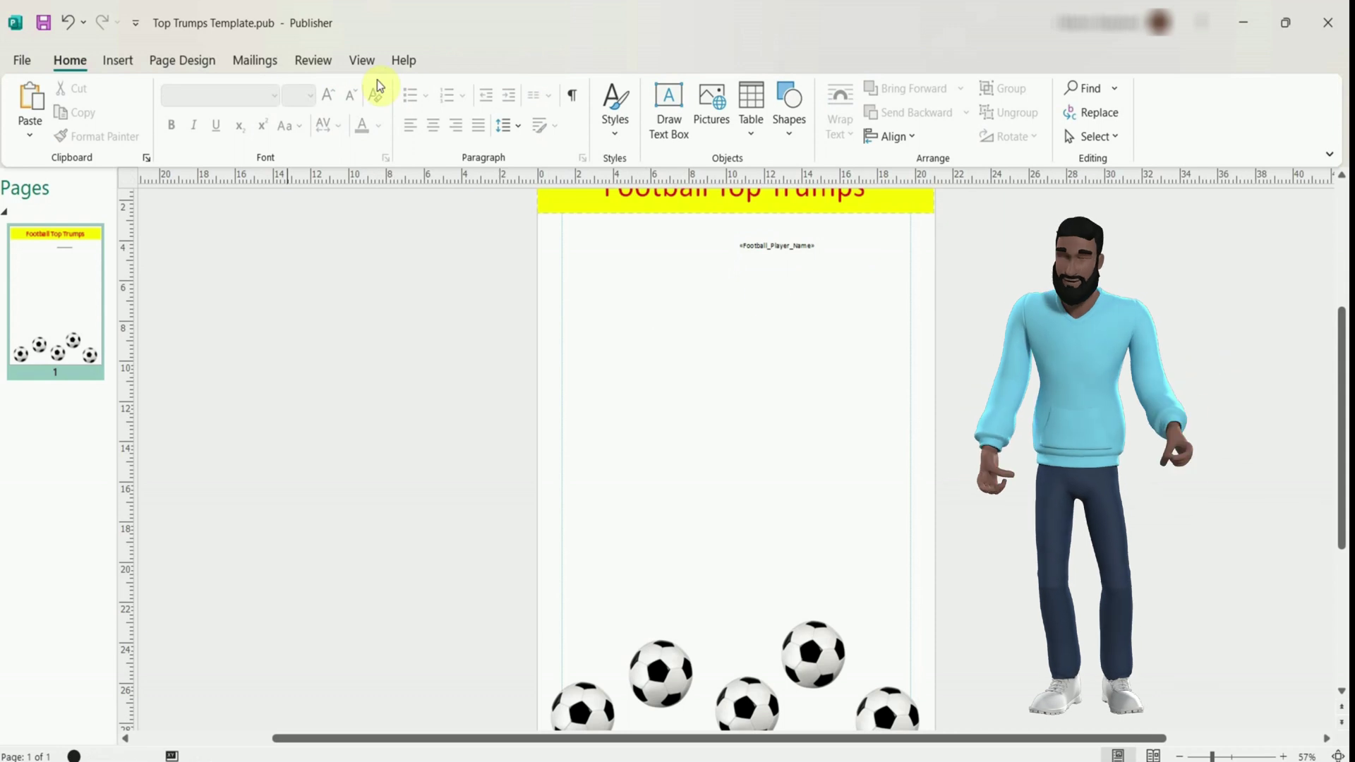
- Insert the Goals merge field and place it below the player name
left_click(270, 60)
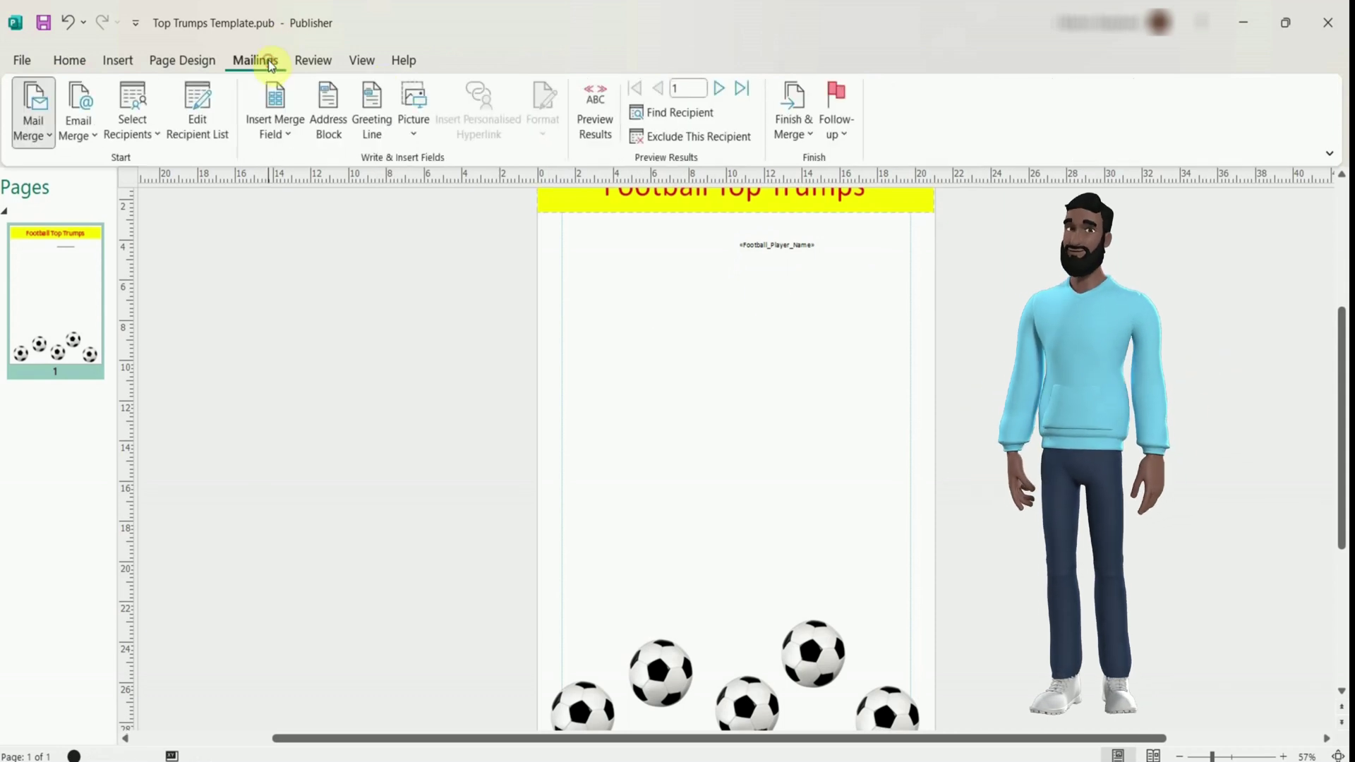
left_click(289, 131)
left_click(306, 212)
left_click_drag(719, 424, 753, 267)
left_click_drag(786, 323, 840, 308)
- Format the Football_Player_Name field in bold, 16-pt Boucherie Sans
left_click(755, 244)
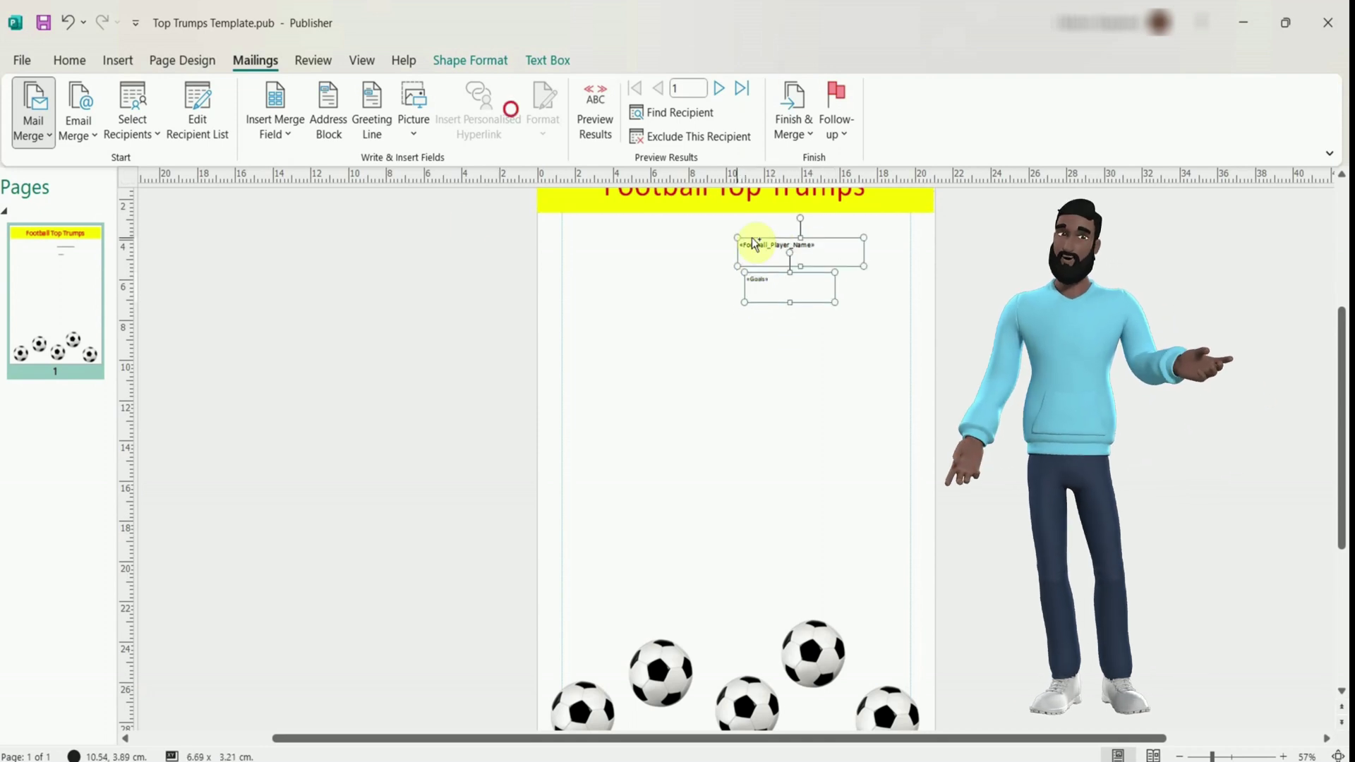
left_click(70, 60)
left_click_drag(740, 245, 771, 327)
left_click(328, 94)
left_click(328, 95)
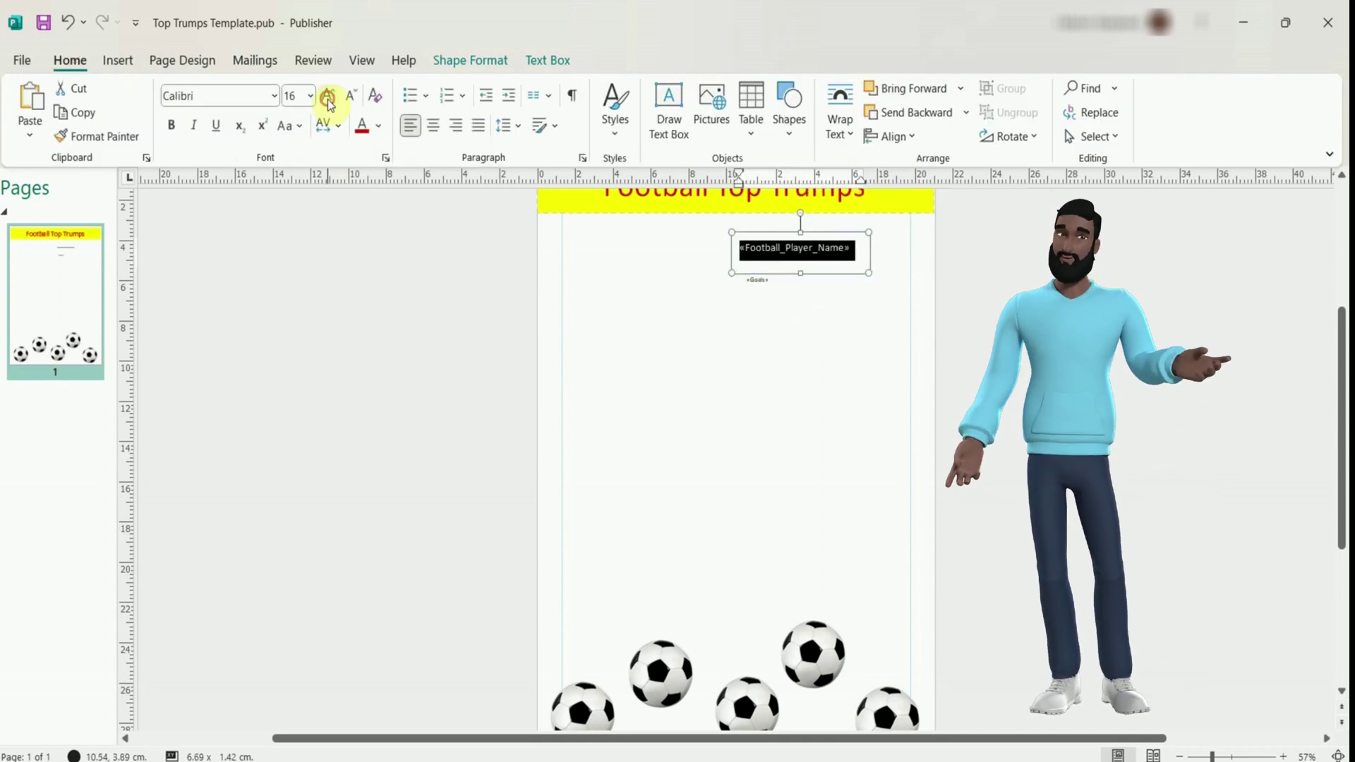
left_click(273, 95)
left_click(279, 368)
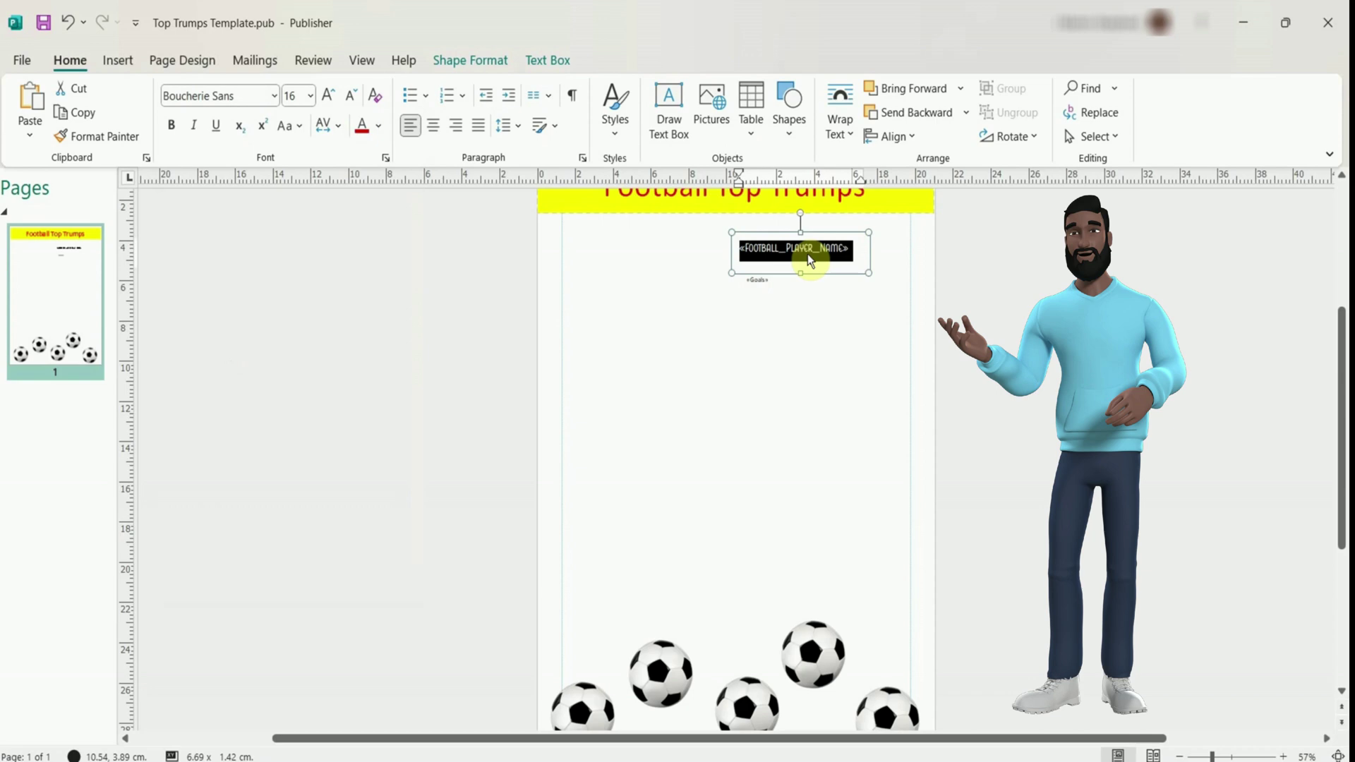
left_click(175, 127)
- Format the Goals field in 16-pt Boucherie Sans
left_click_drag(776, 281, 732, 275)
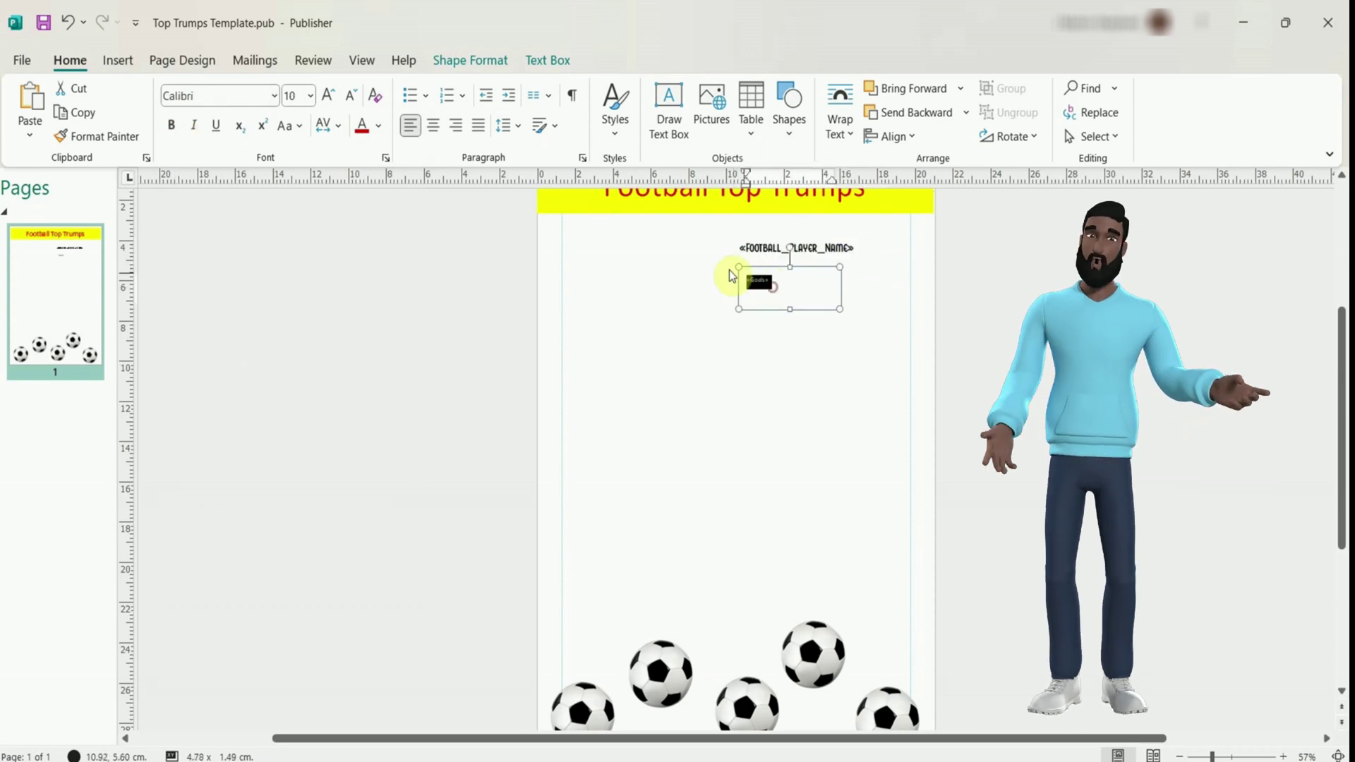
left_click(333, 98)
left_click(272, 95)
scroll(395, 141, "up", 10)
left_click(353, 142)
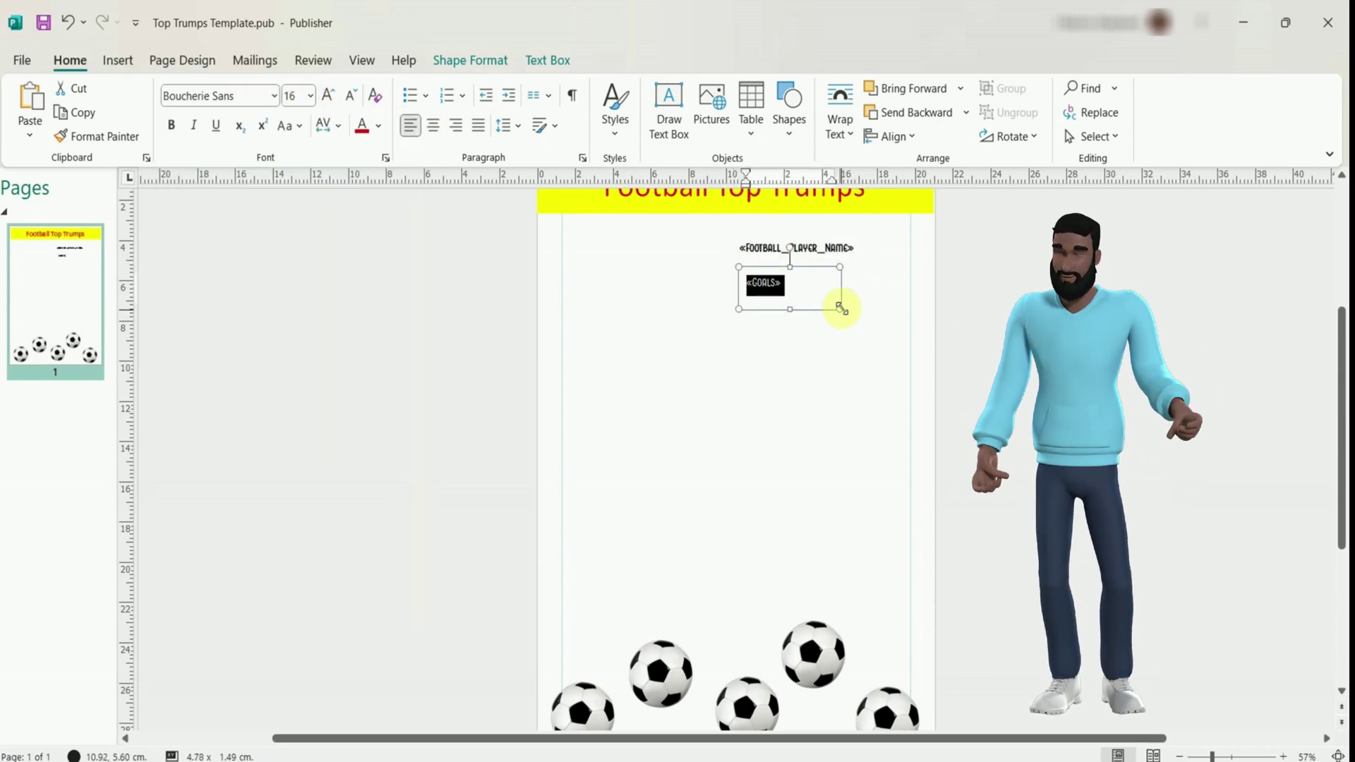
left_click(657, 401)
left_click(120, 64)
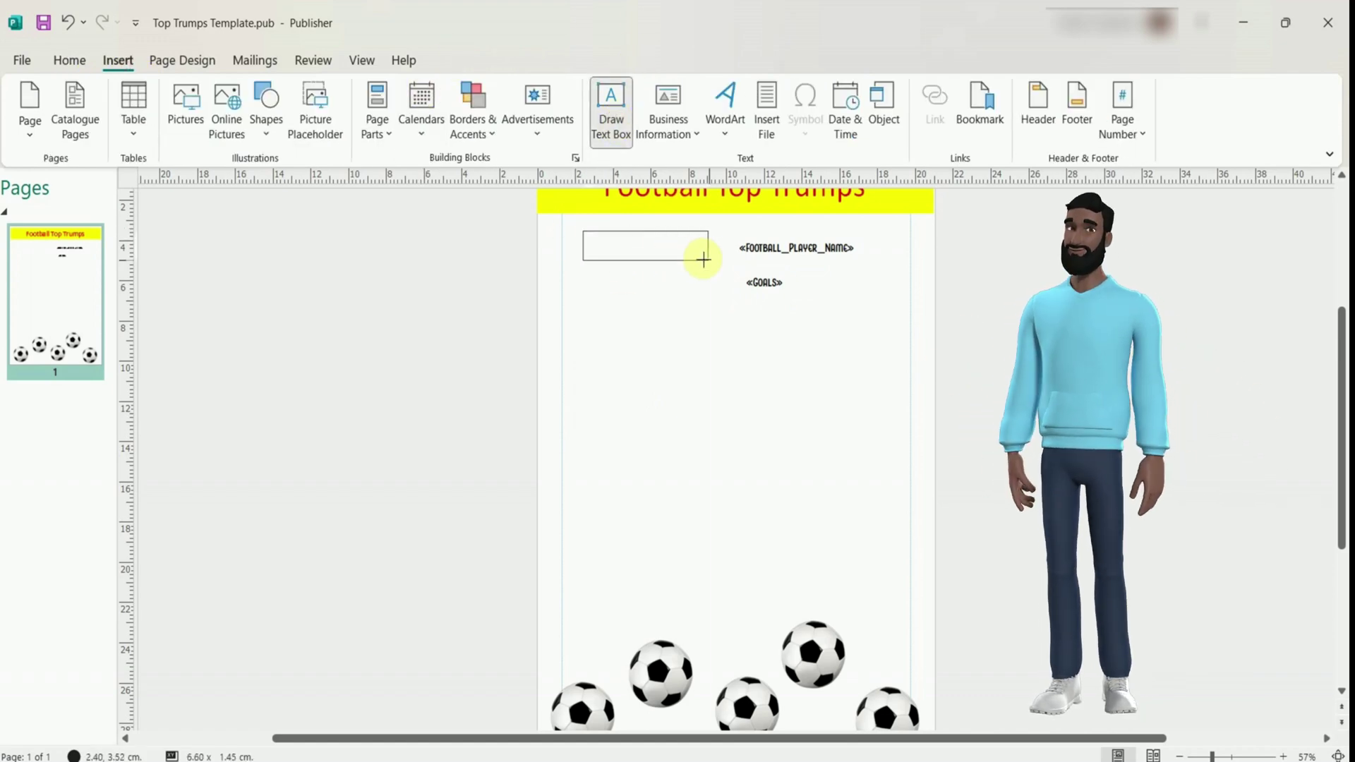
- Add a Football Player Name label left of the name field in 18-pt Boucherie Sans
left_click_drag(703, 260, 708, 261)
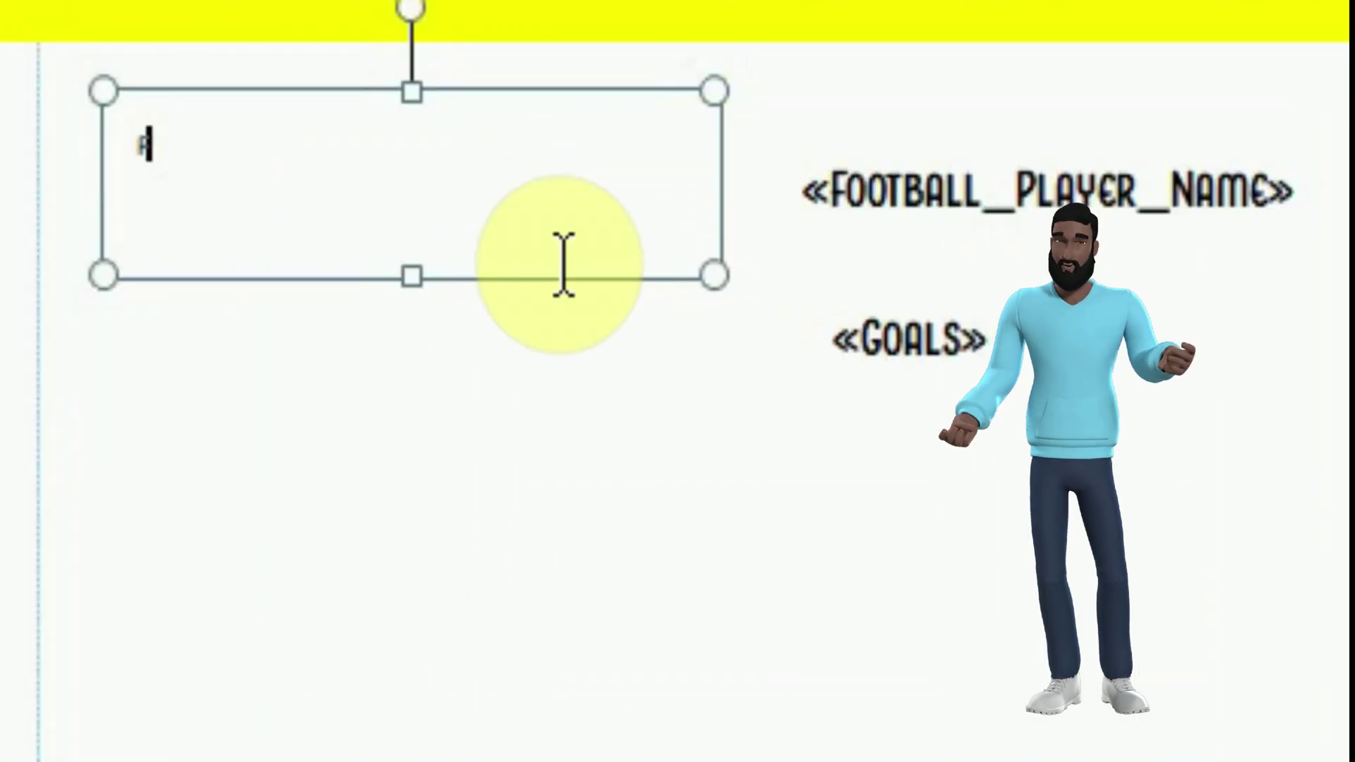
type("A")
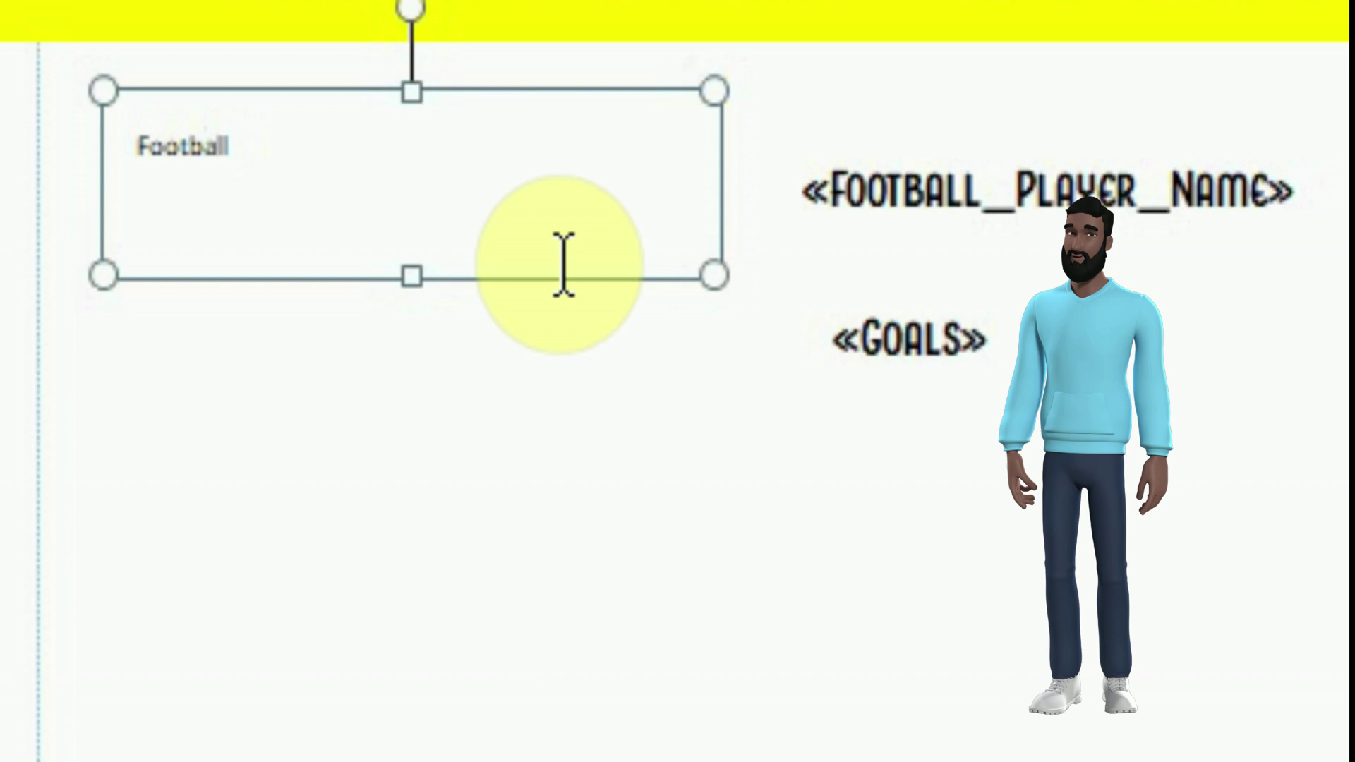
type("Player Name")
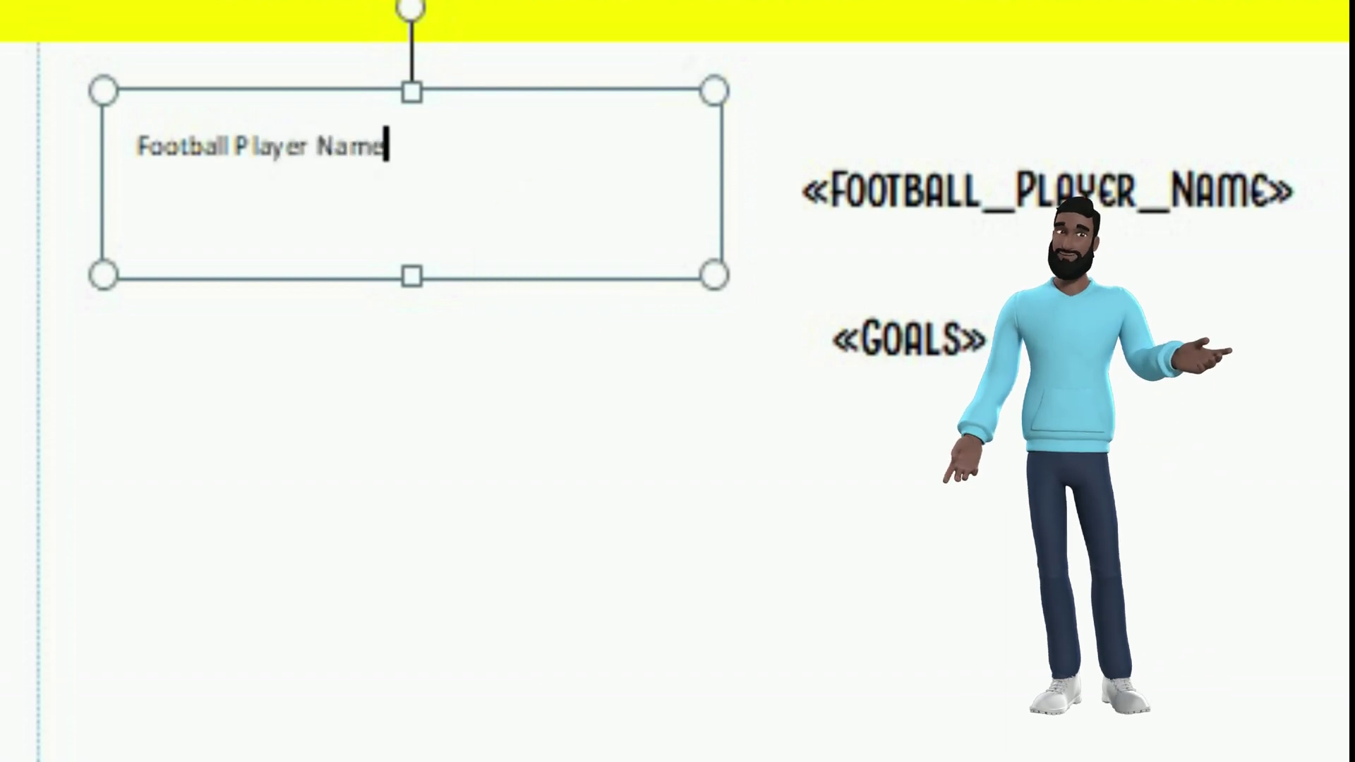
key("ctrl+a")
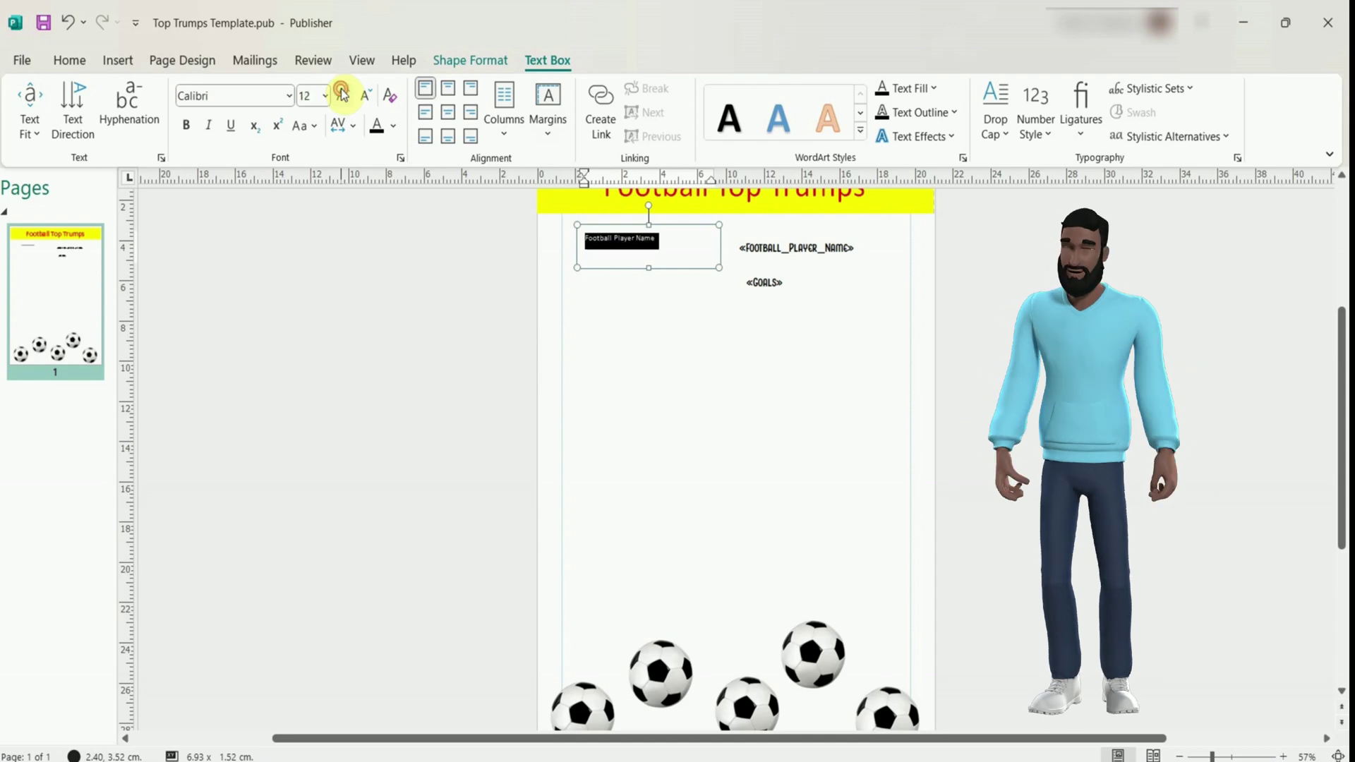
left_click(342, 93)
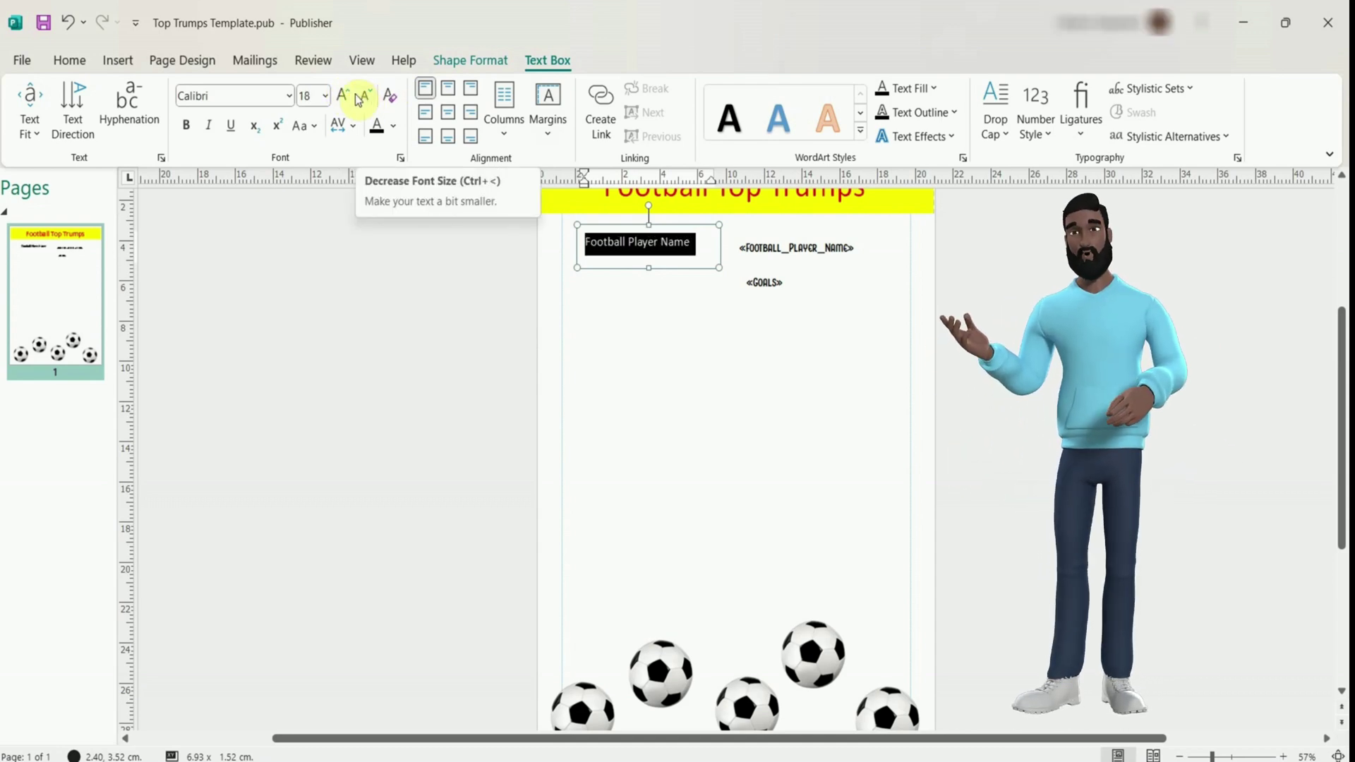
left_click(288, 96)
left_click(225, 137)
- Add a Goals label text box beside the Goals field in Boucherie Sans
left_click(118, 60)
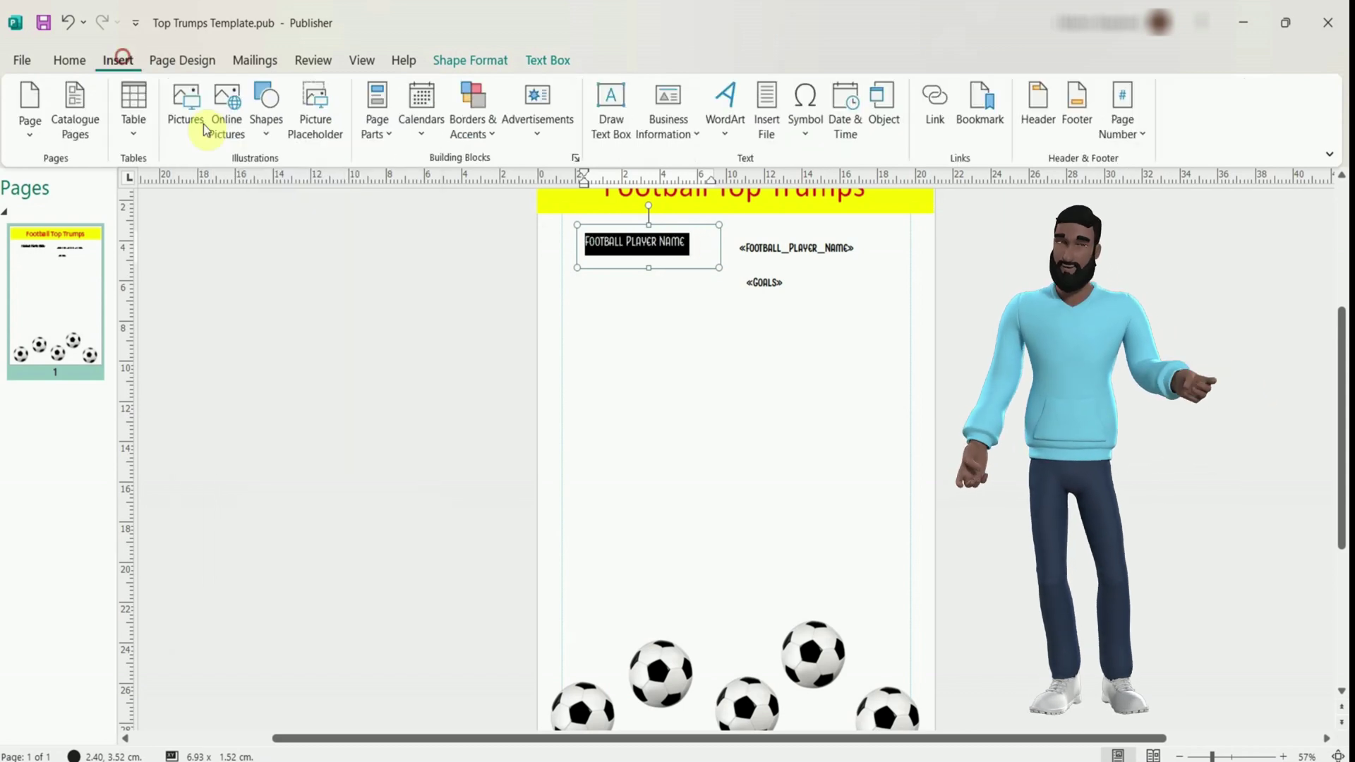
left_click(611, 113)
mouse_move(576, 266)
left_mouse_down()
mouse_move(714, 293)
mouse_move(719, 309)
left_mouse_up()
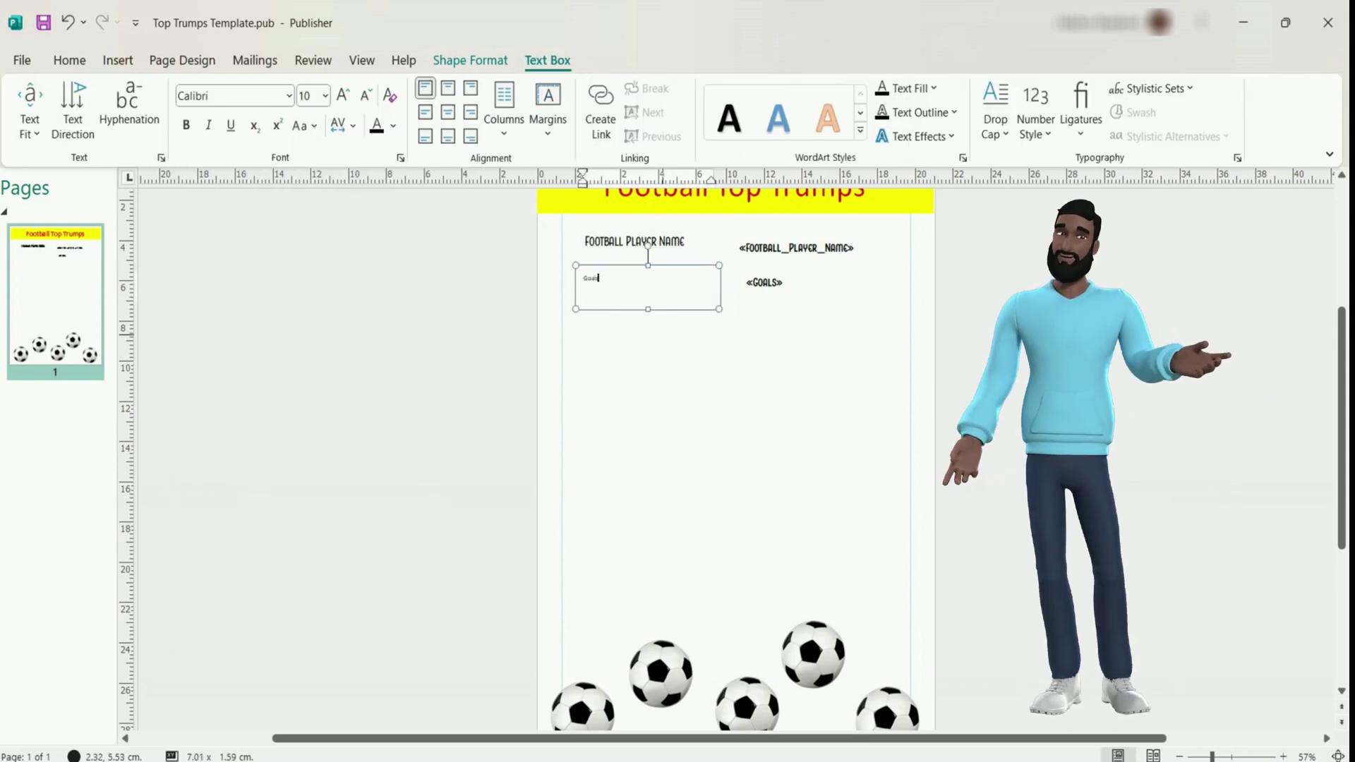
left_click(289, 95)
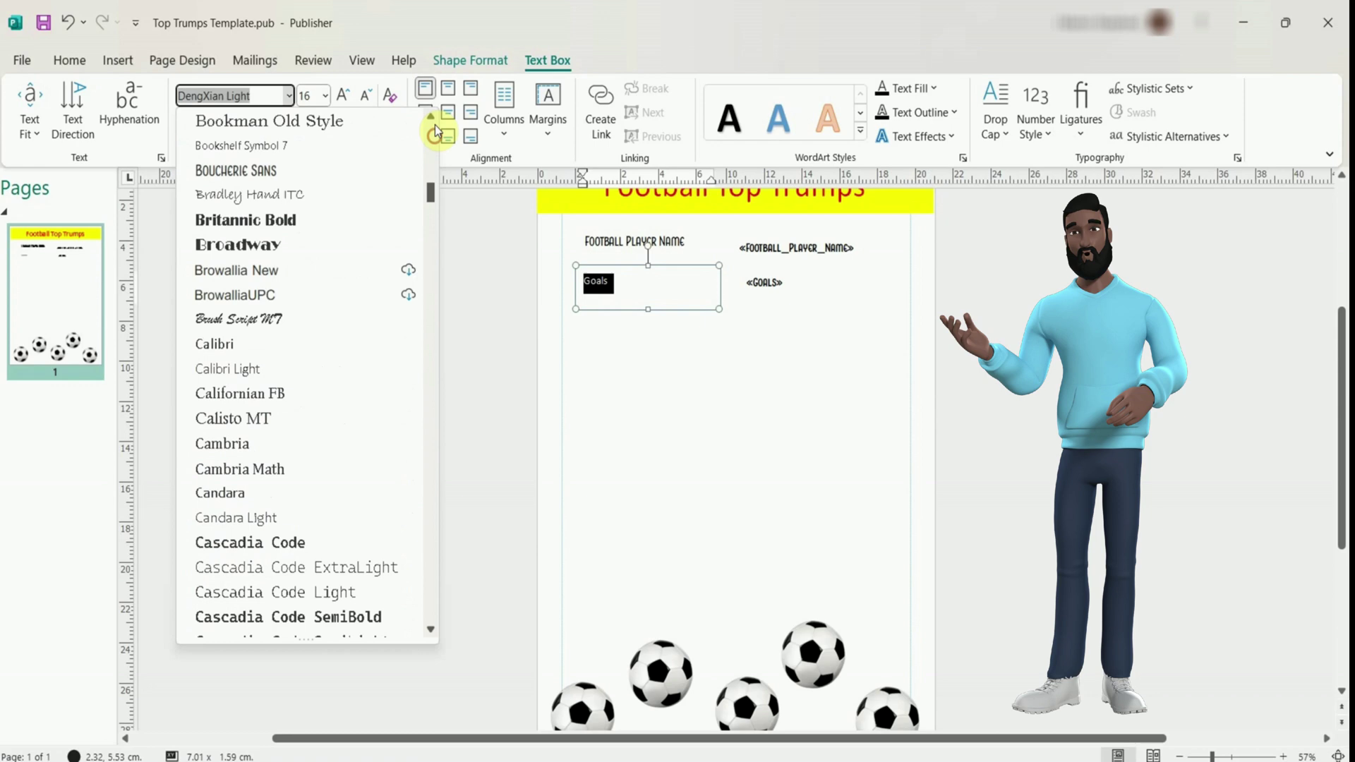
left_click(226, 136)
- Right-align both the Goals and Football Player Name labels
left_click(469, 113)
left_click(635, 241)
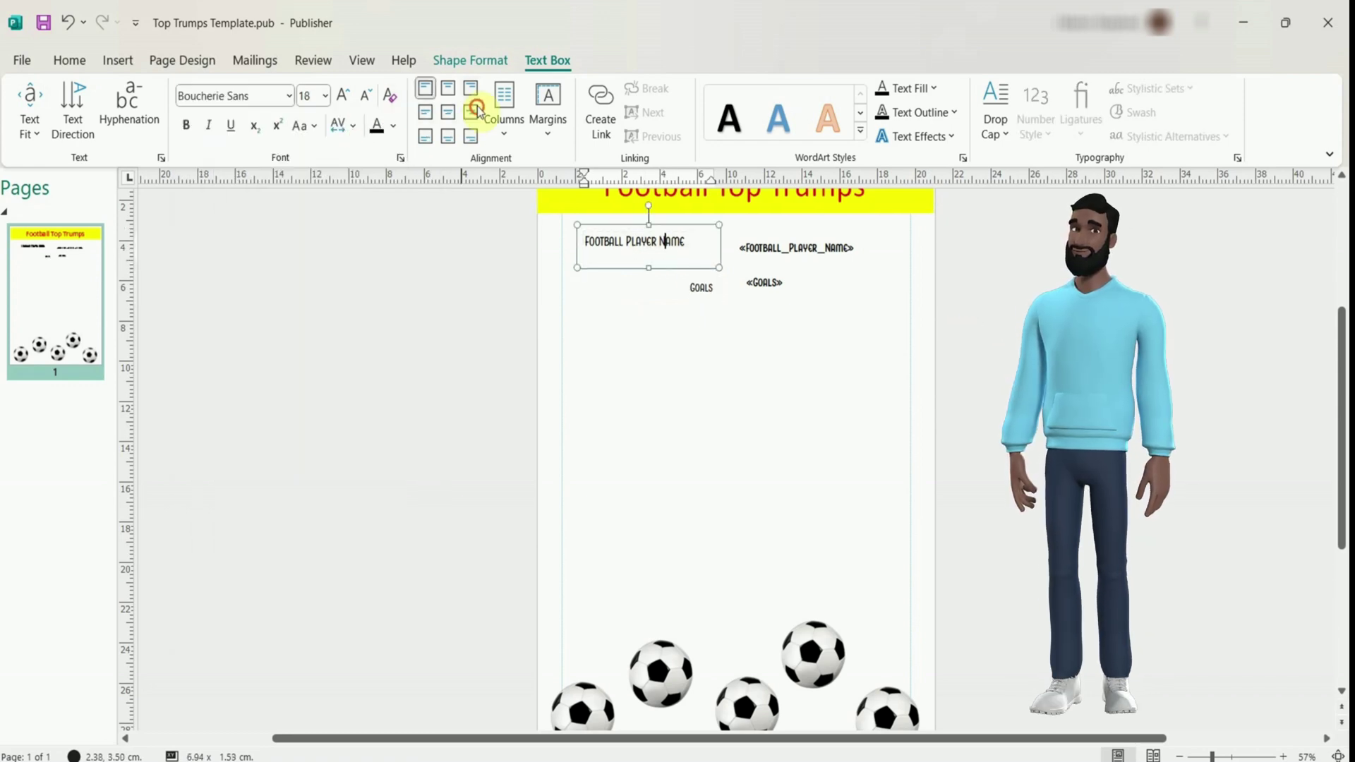
left_click(469, 113)
left_click(764, 282)
left_click(425, 112)
left_click(798, 252)
left_click(775, 321)
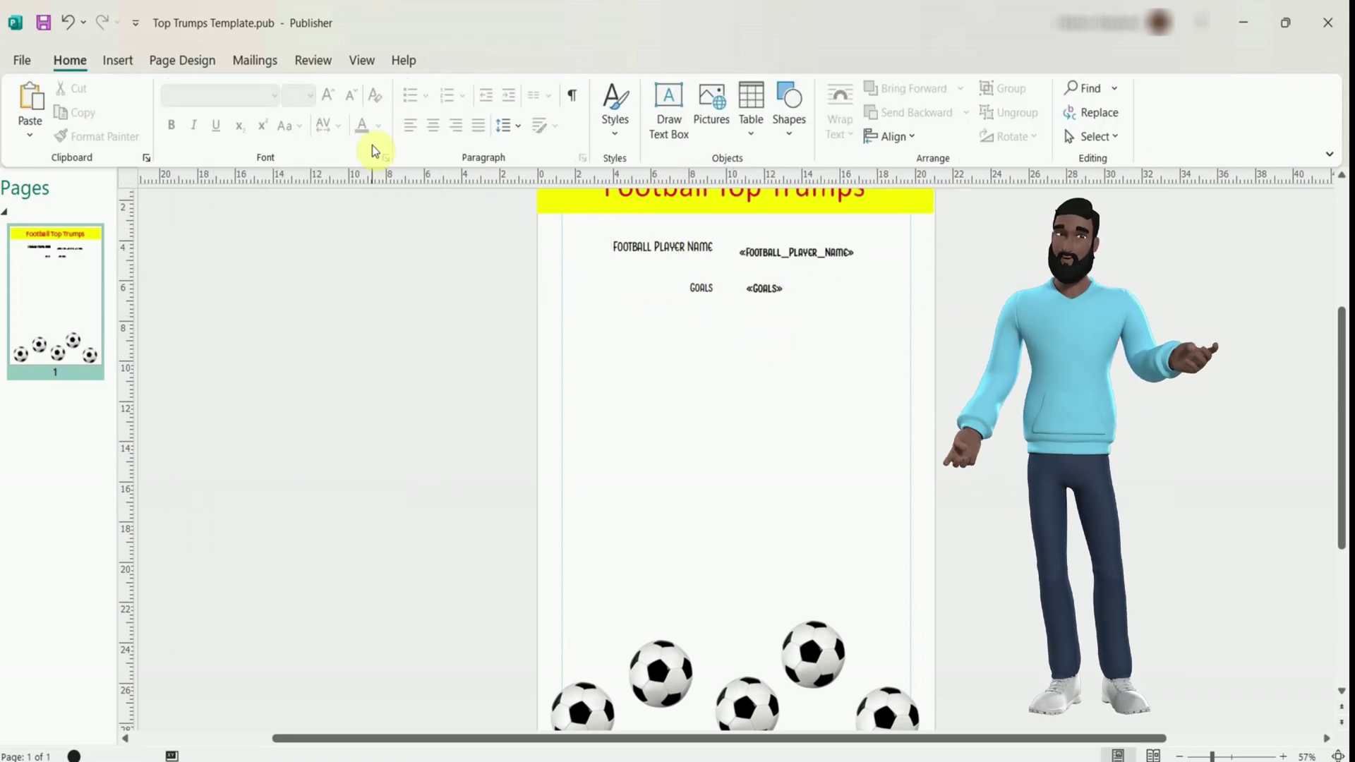
left_click(697, 241)
- Insert a «Photo» picture merge field using the Photo field beneath the Goals line
left_click(732, 369)
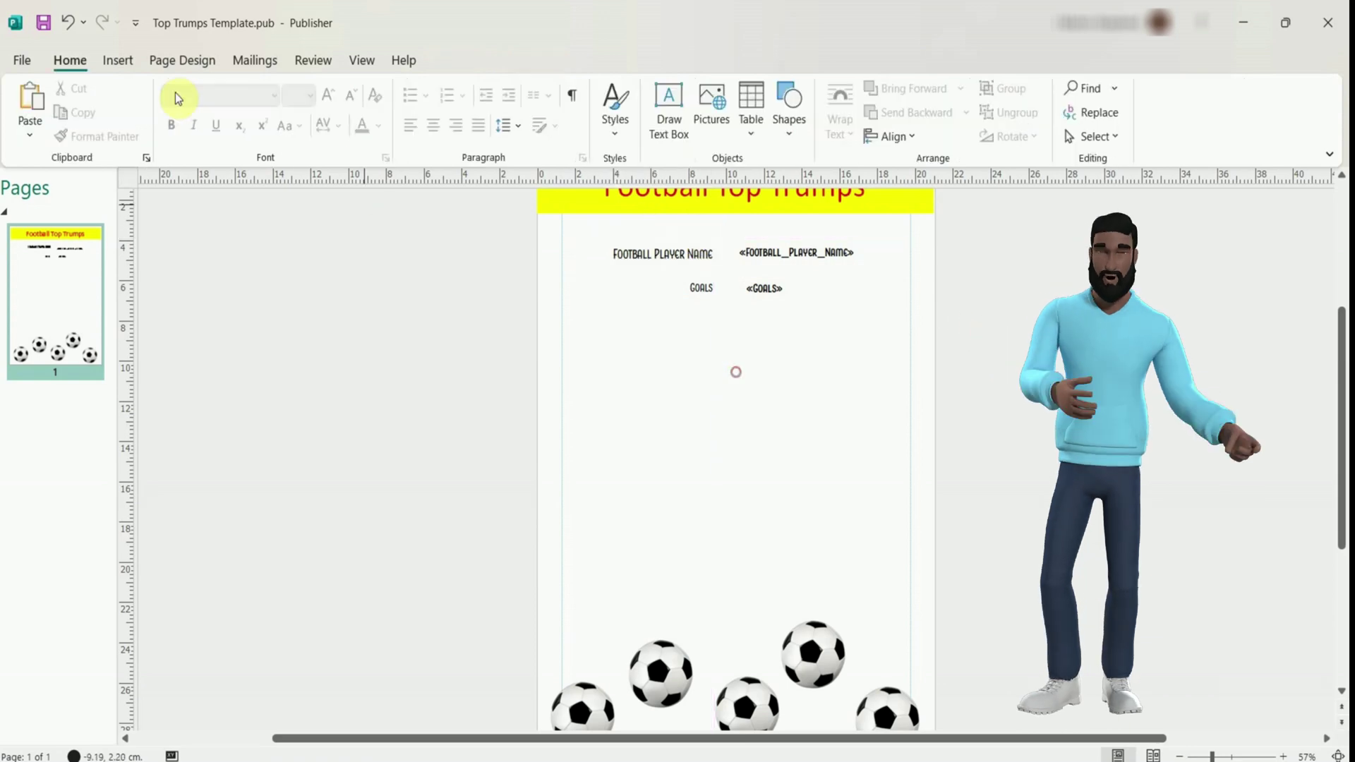
left_click(255, 60)
left_click(290, 142)
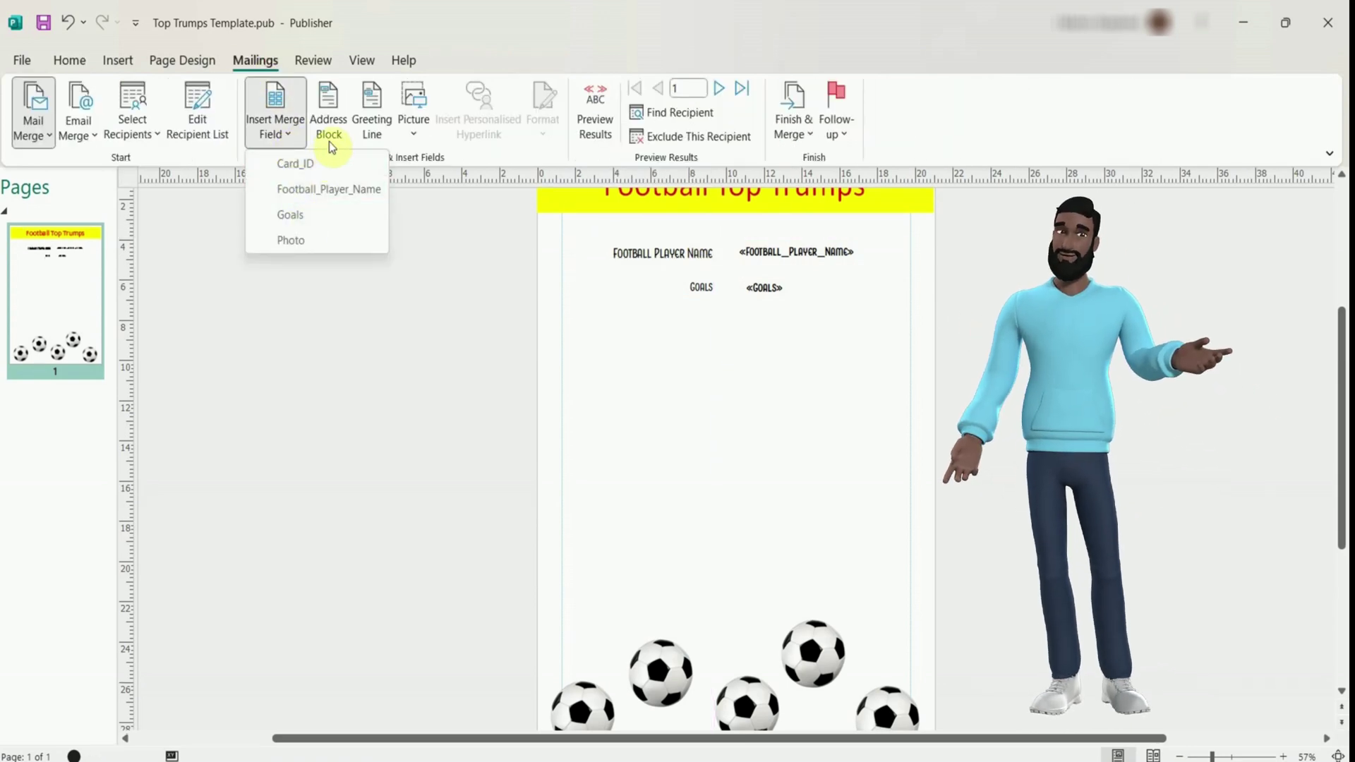
left_click(413, 134)
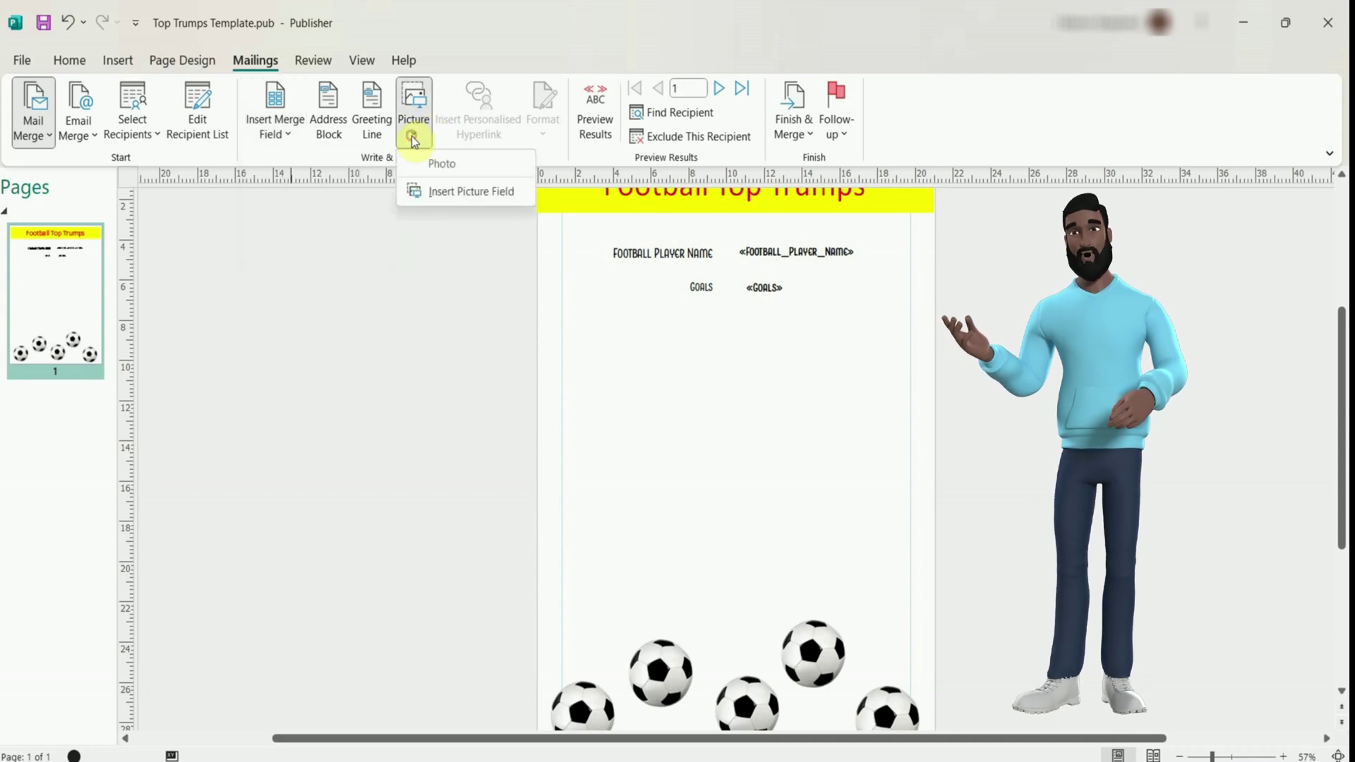
left_click(433, 191)
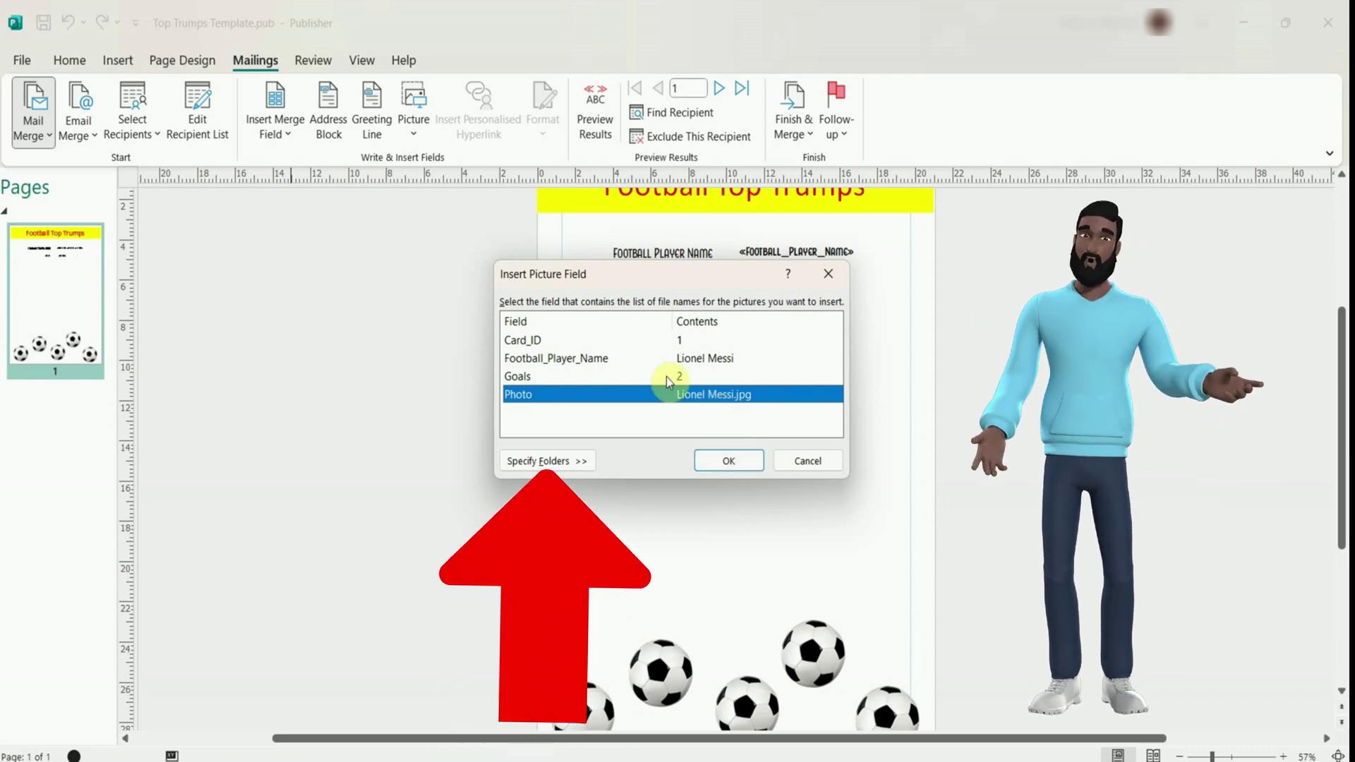
left_click(727, 464)
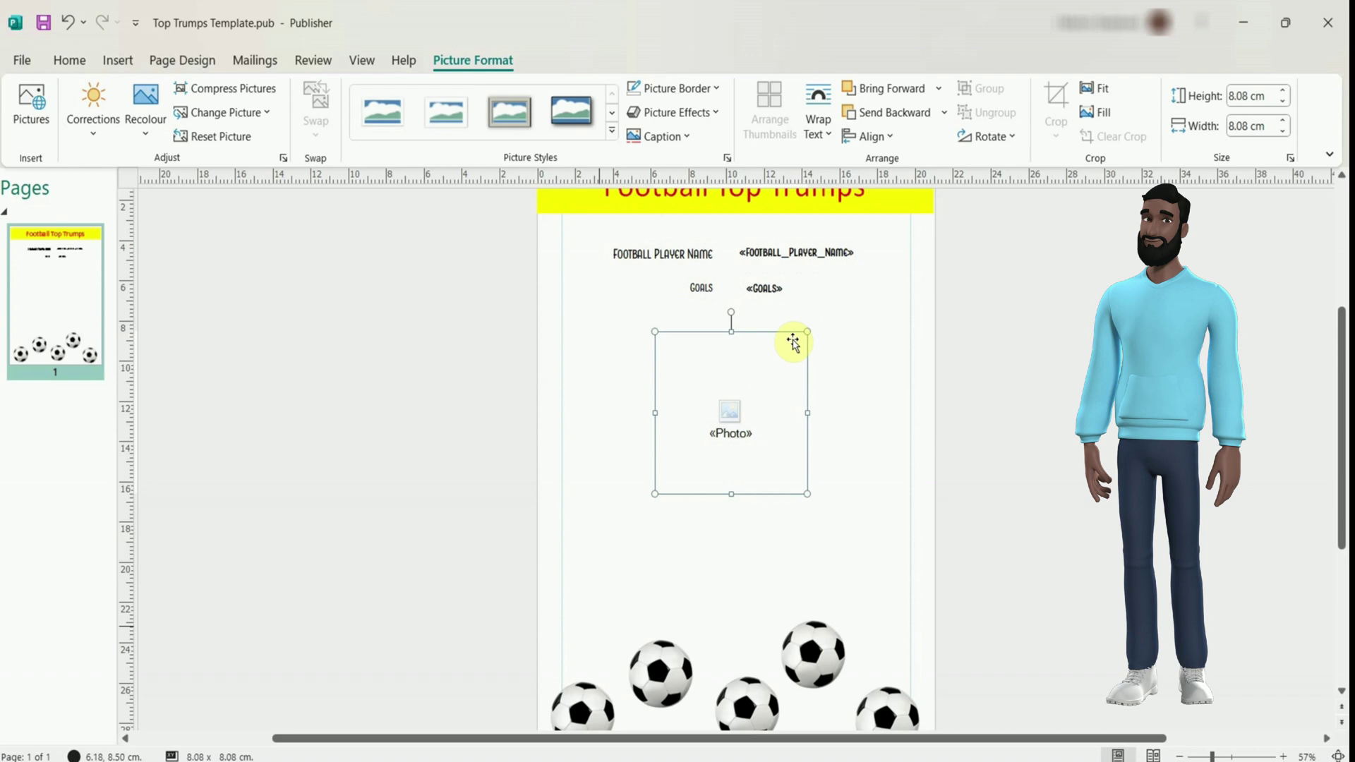
- Preview the merged results and step forward through the next two player records
left_click(262, 61)
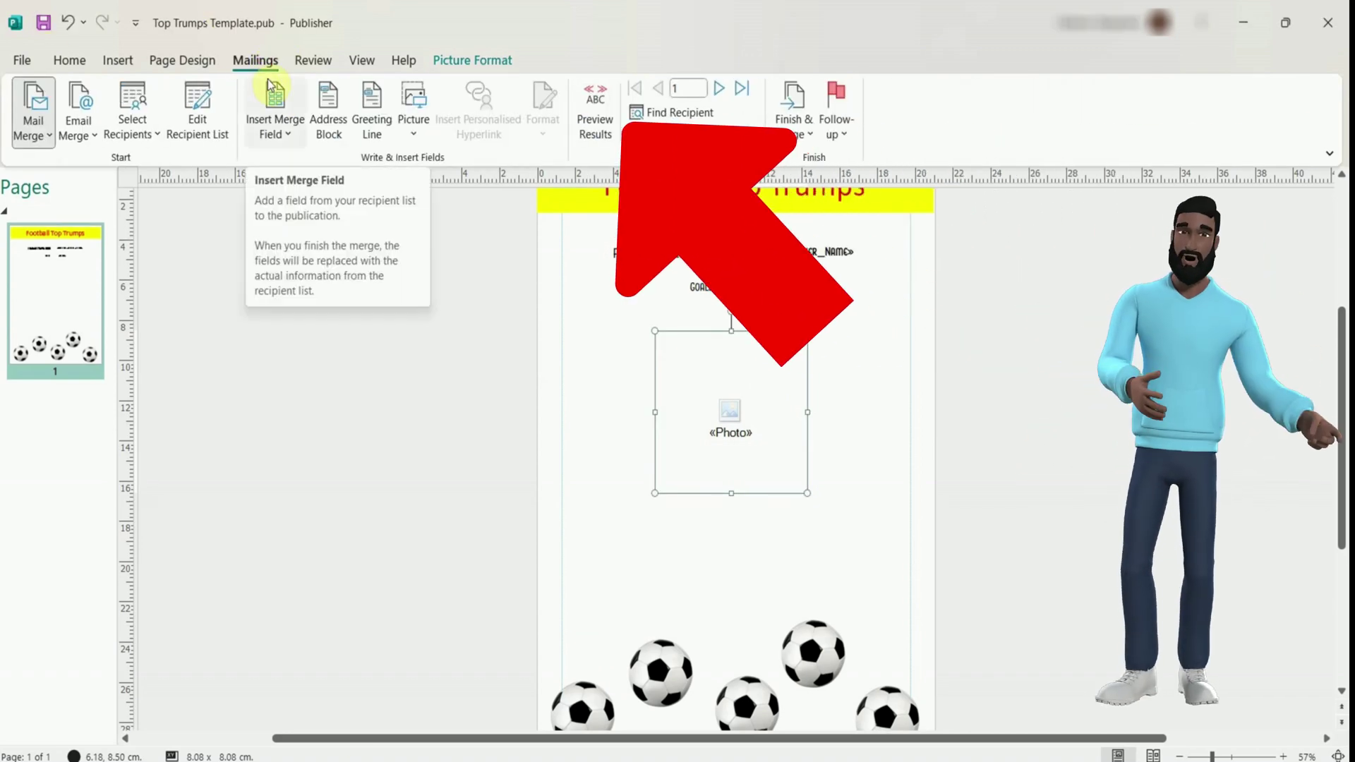
left_click(596, 113)
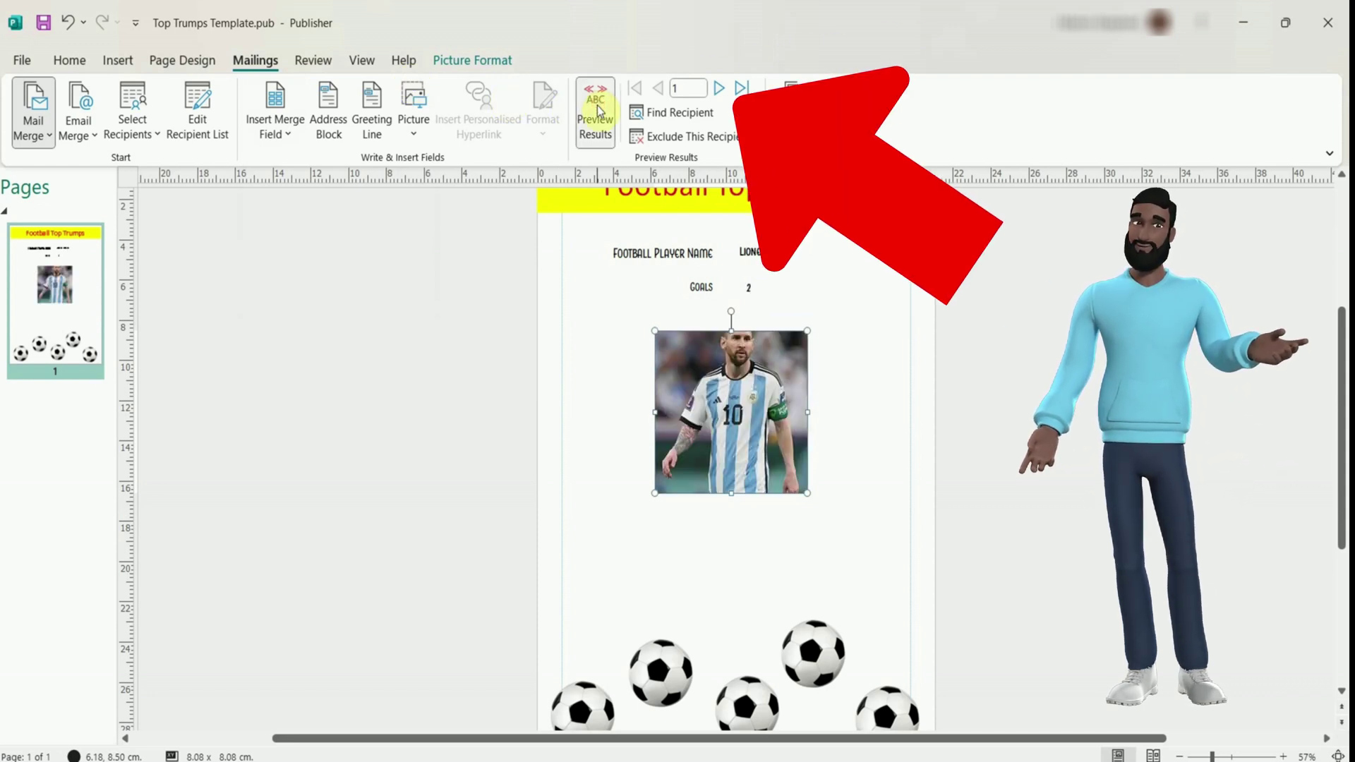
left_click(720, 90)
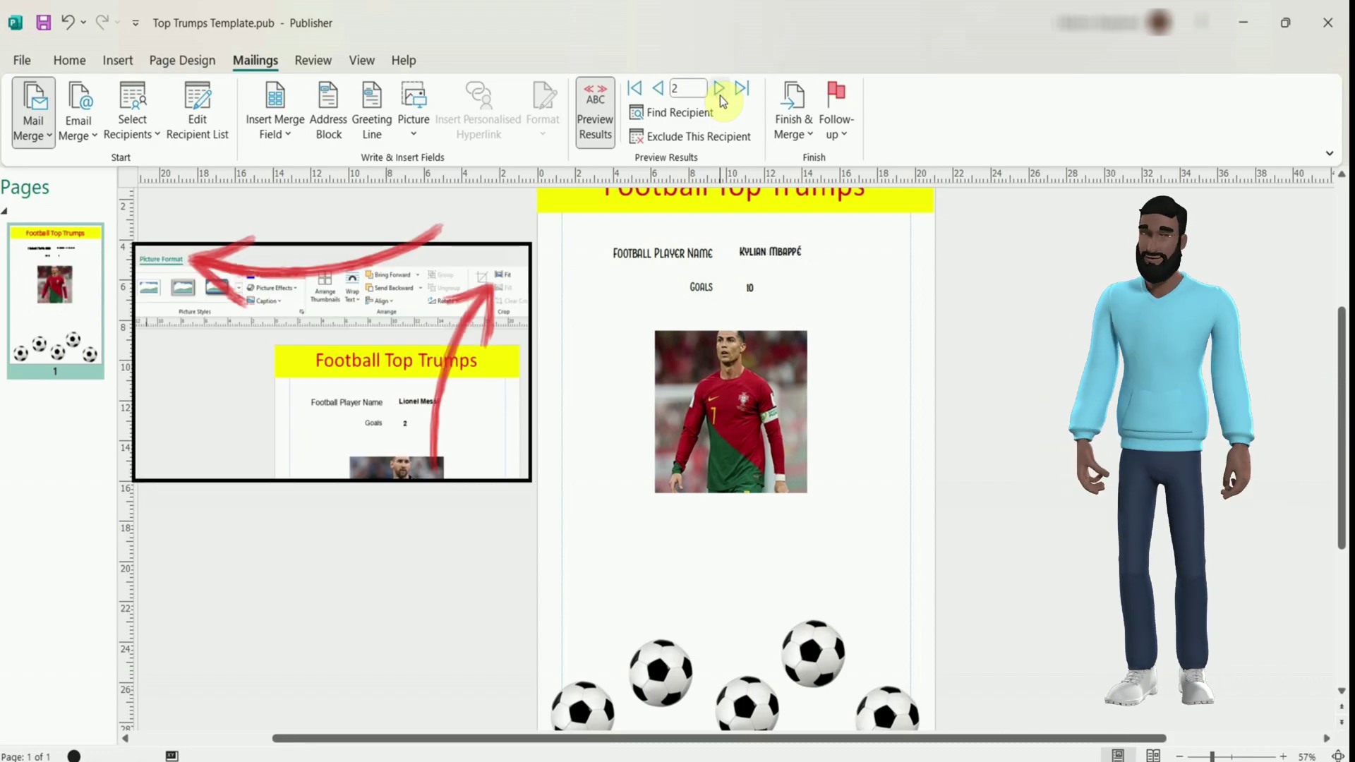
left_click(719, 90)
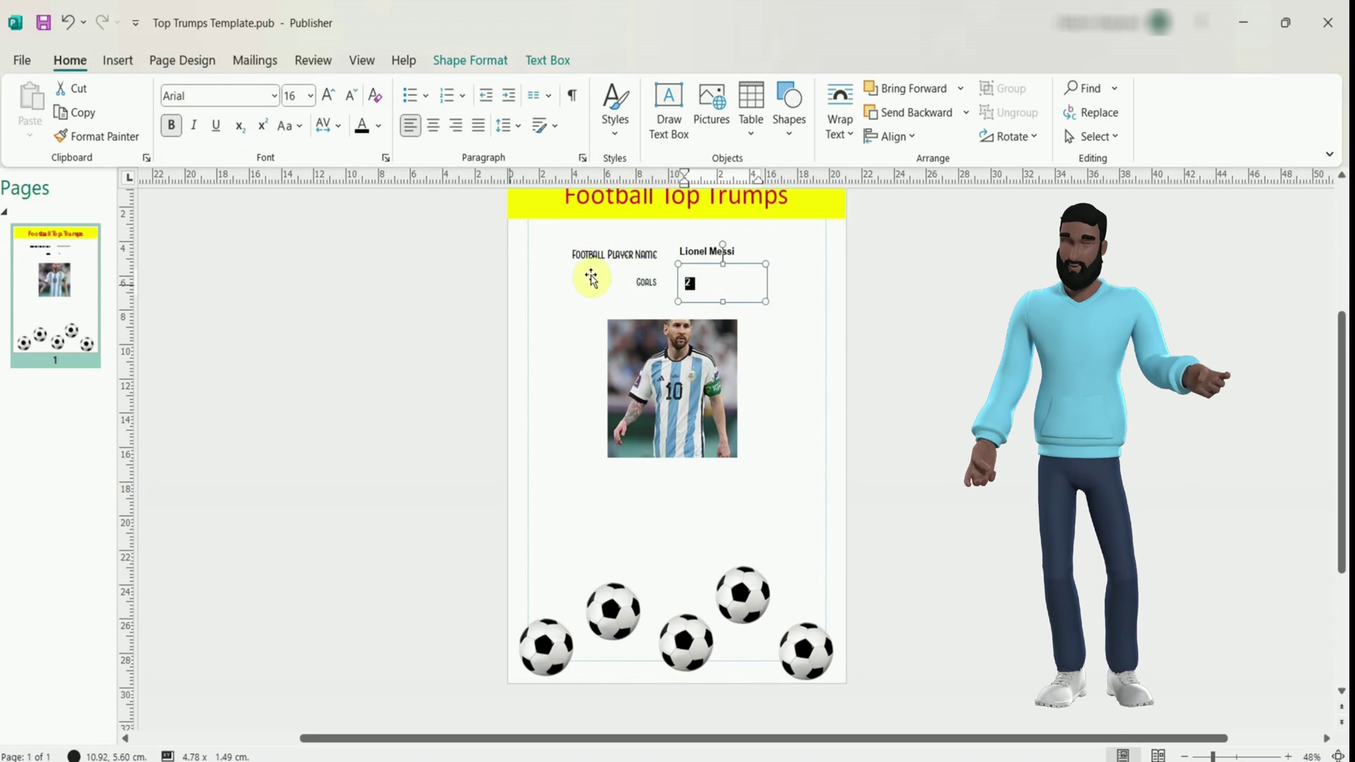
- Switch the Goals and Football Player Name label text to Arial
left_click(590, 278)
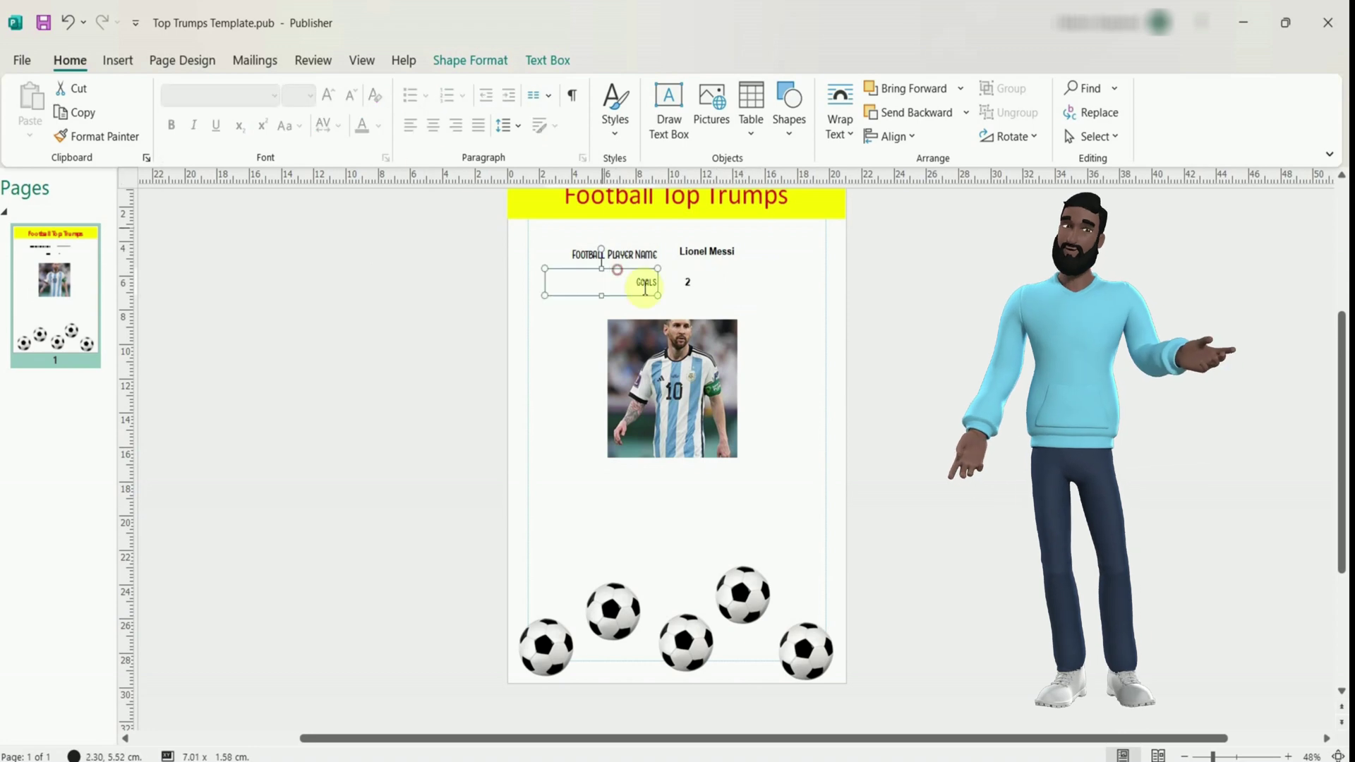
double_click(644, 281)
left_click(274, 96)
left_click(196, 261)
left_click_drag(558, 254, 657, 254)
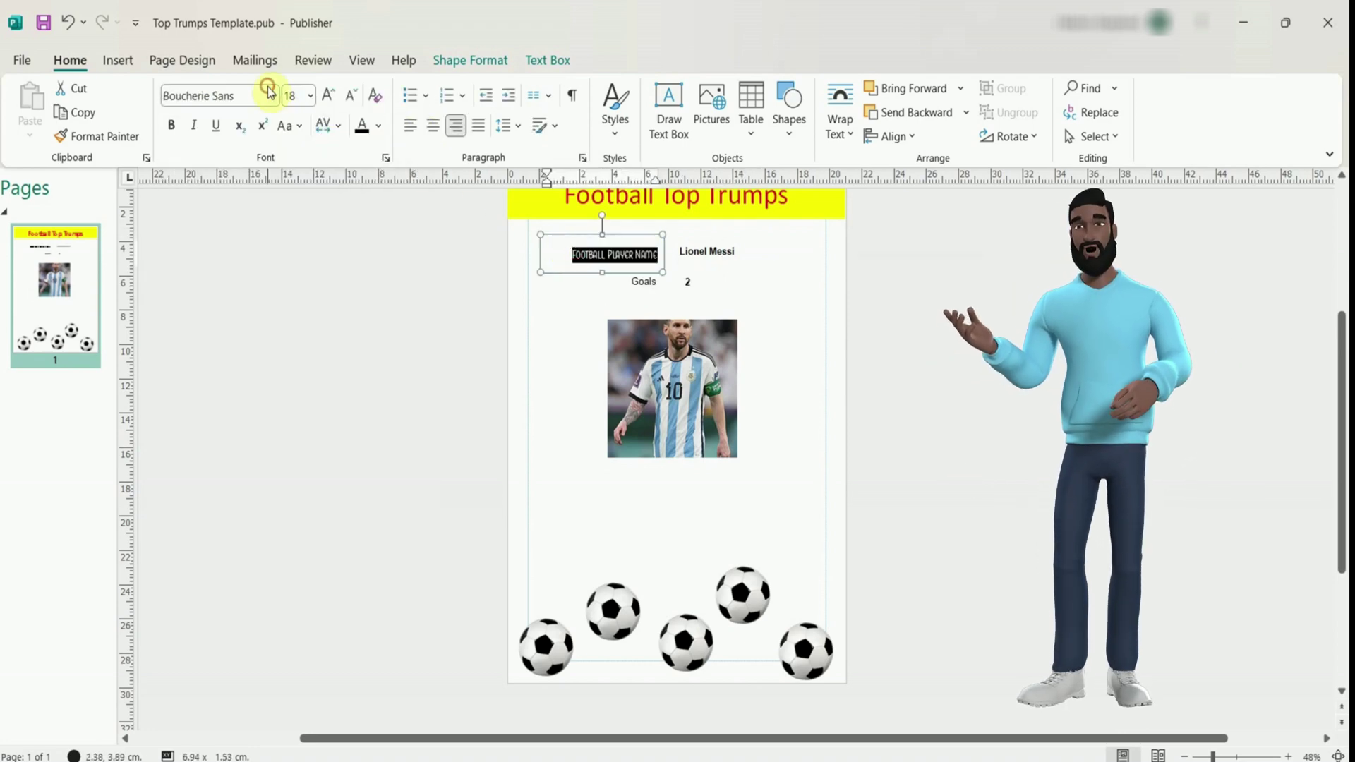
left_click(274, 95)
scroll(296, 352, "up", 5)
left_click(307, 152)
left_click(896, 299)
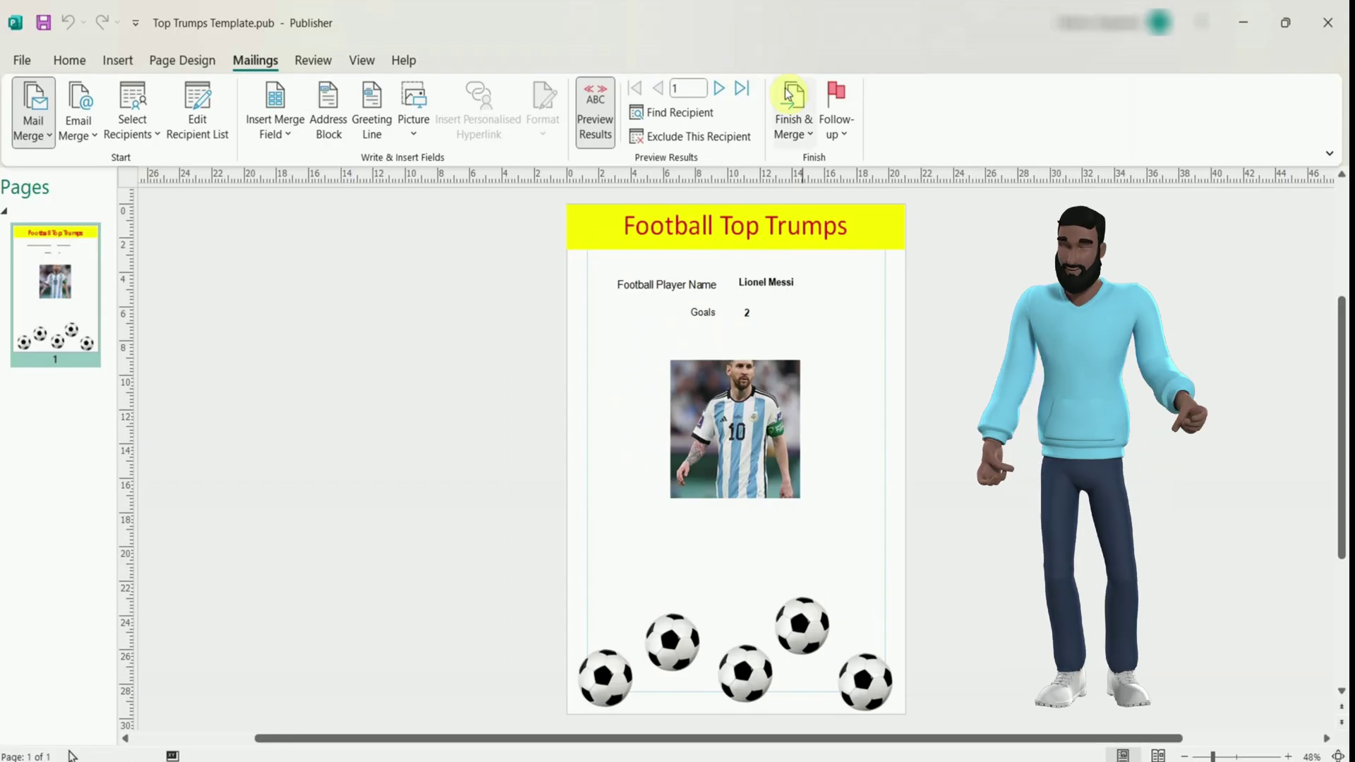
- Choose Merge to Printer from the Finish & Merge options
left_click(794, 134)
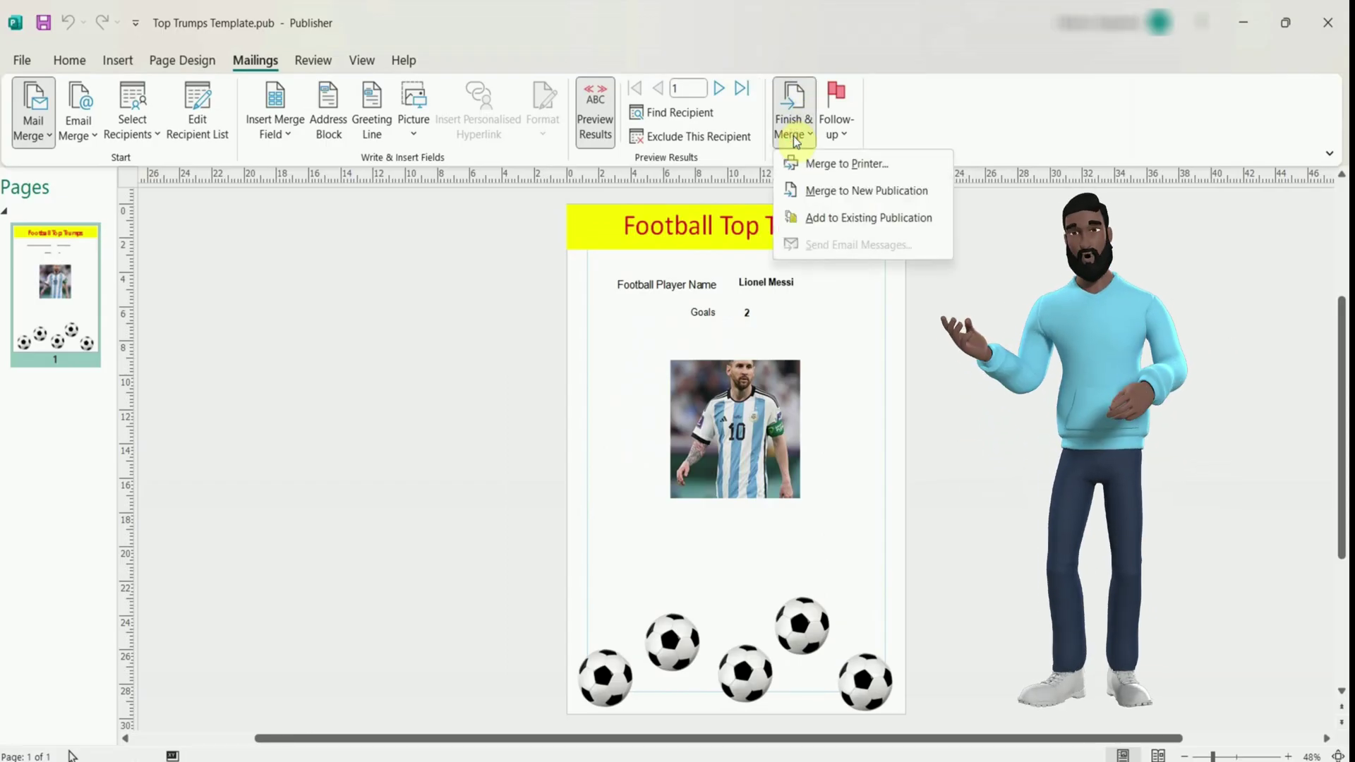
left_click(916, 169)
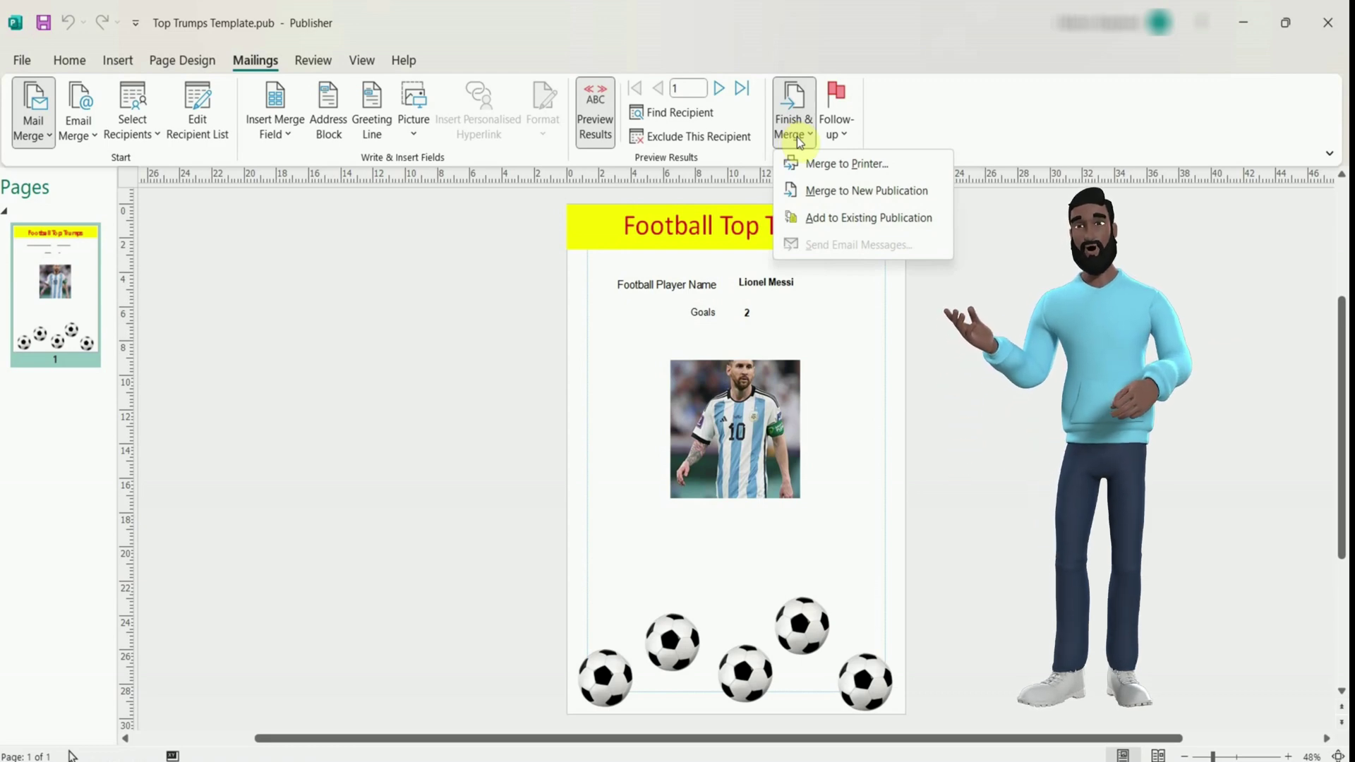
- Print merged cards to Adobe PDF, multiple pages per ARCH D sheet, skipping lines without records
left_click(917, 172)
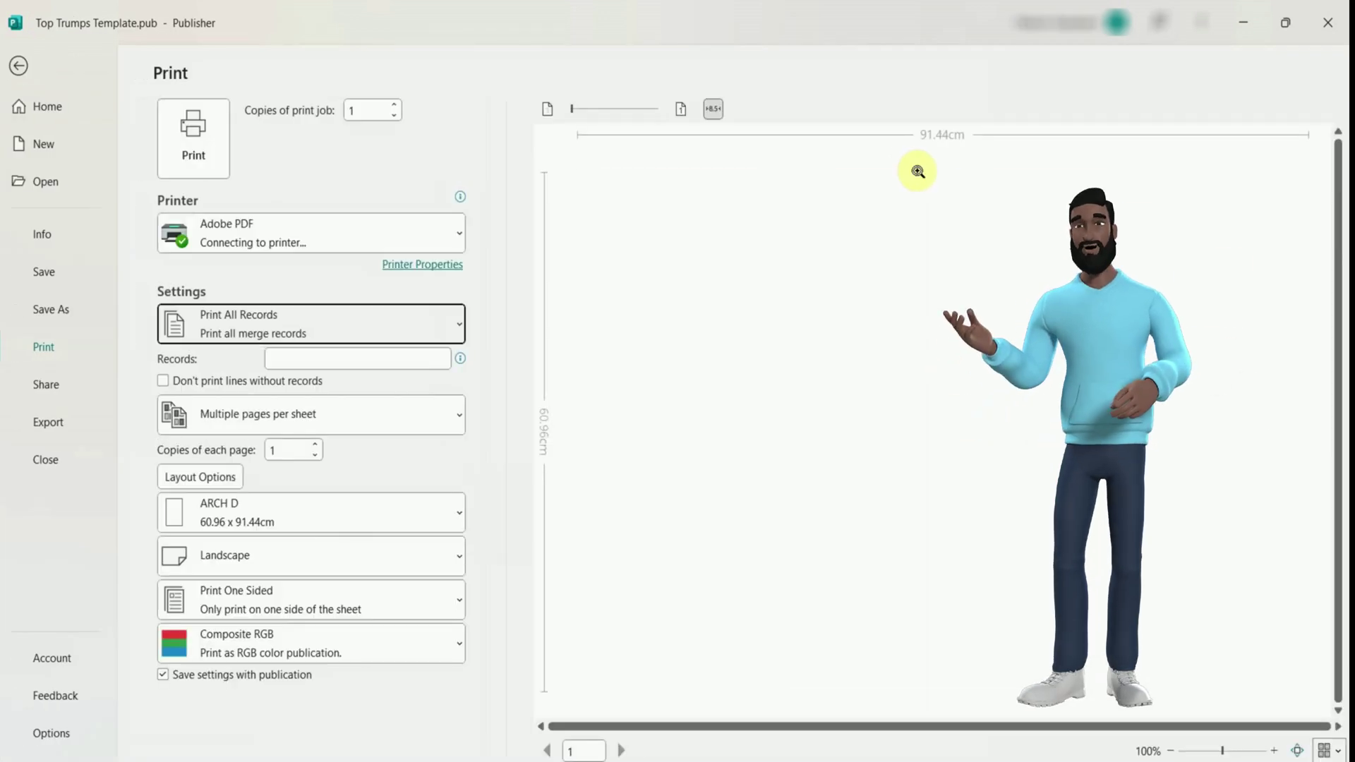
left_click(436, 227)
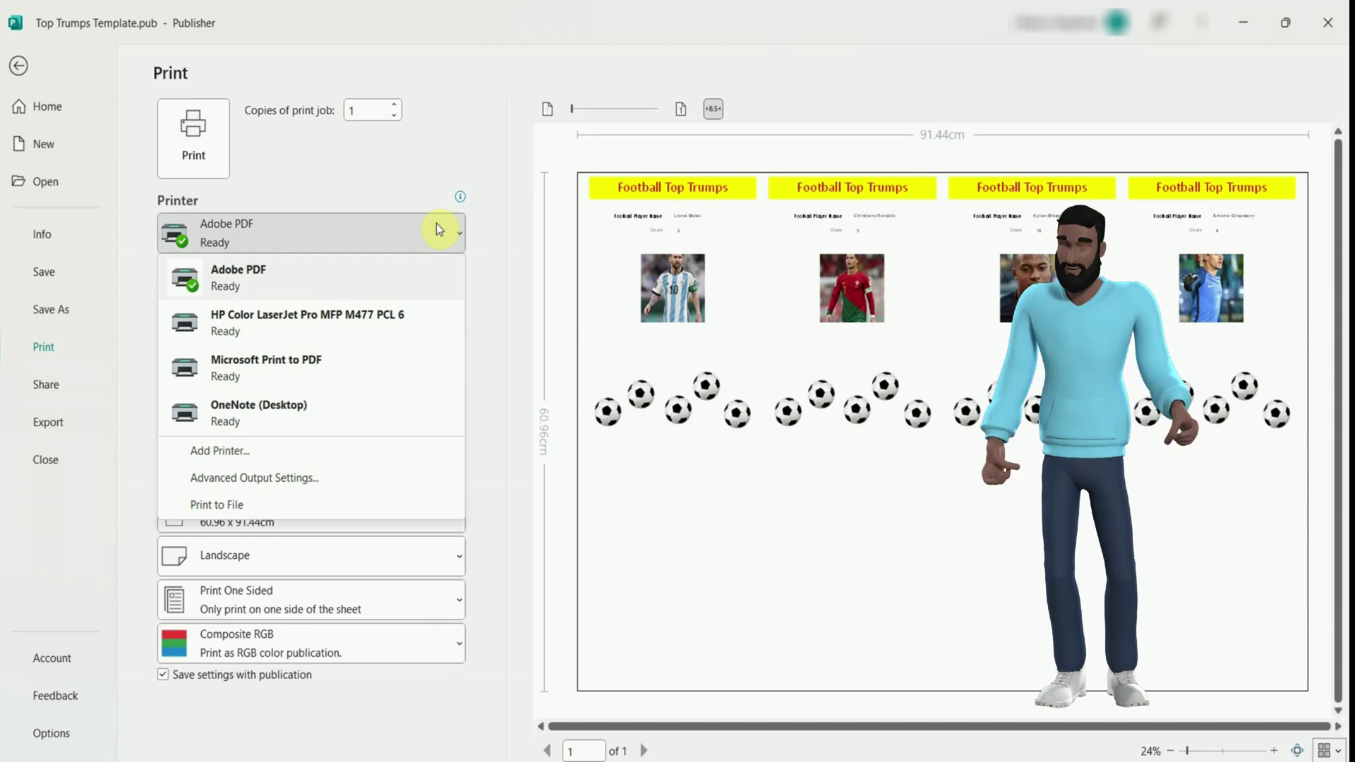
left_click(436, 228)
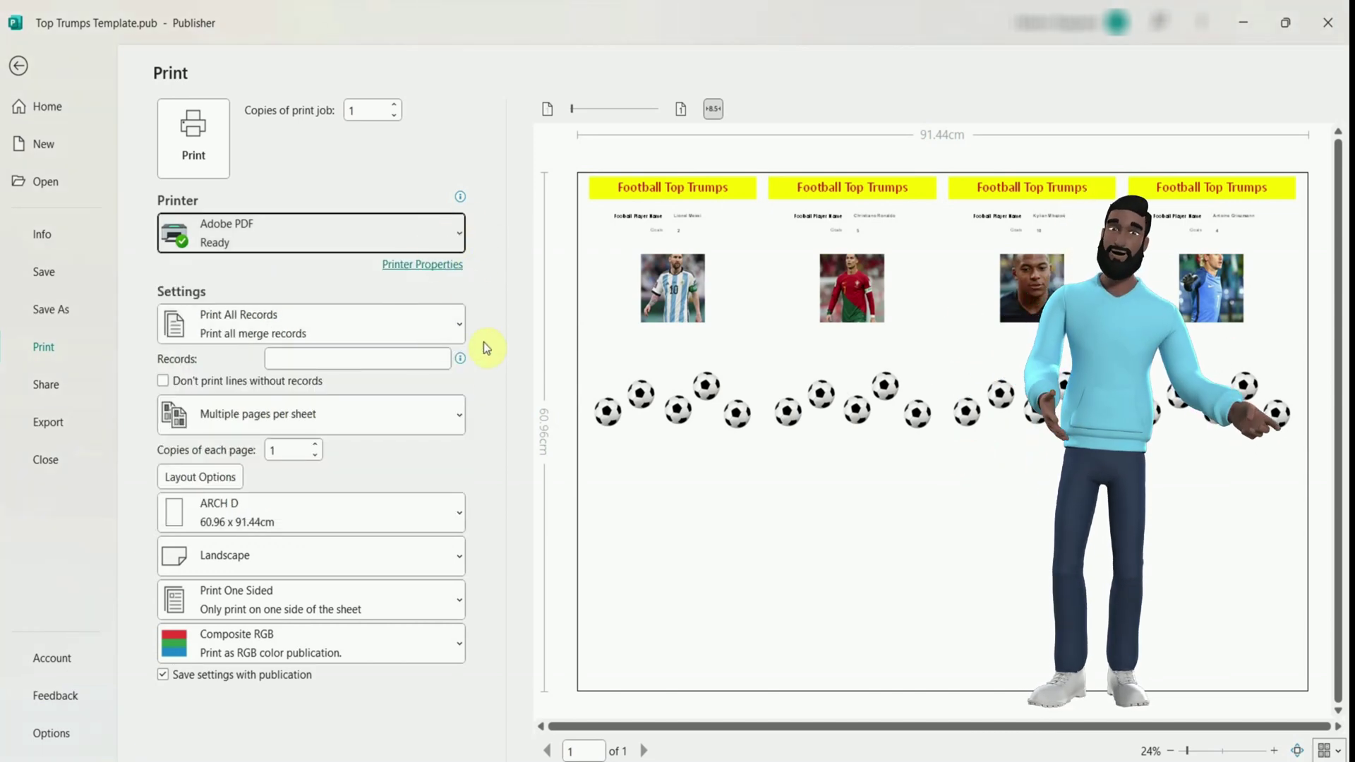
left_click(429, 427)
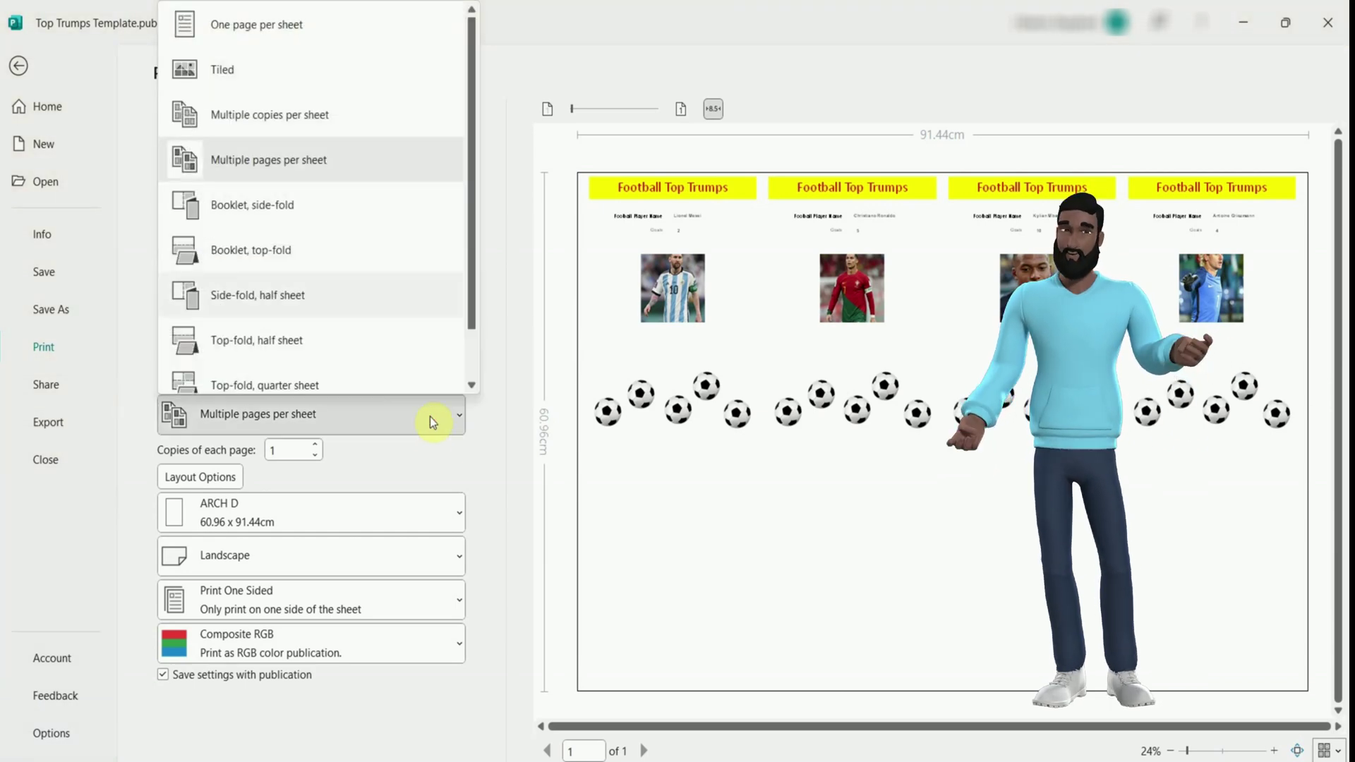
left_click(389, 163)
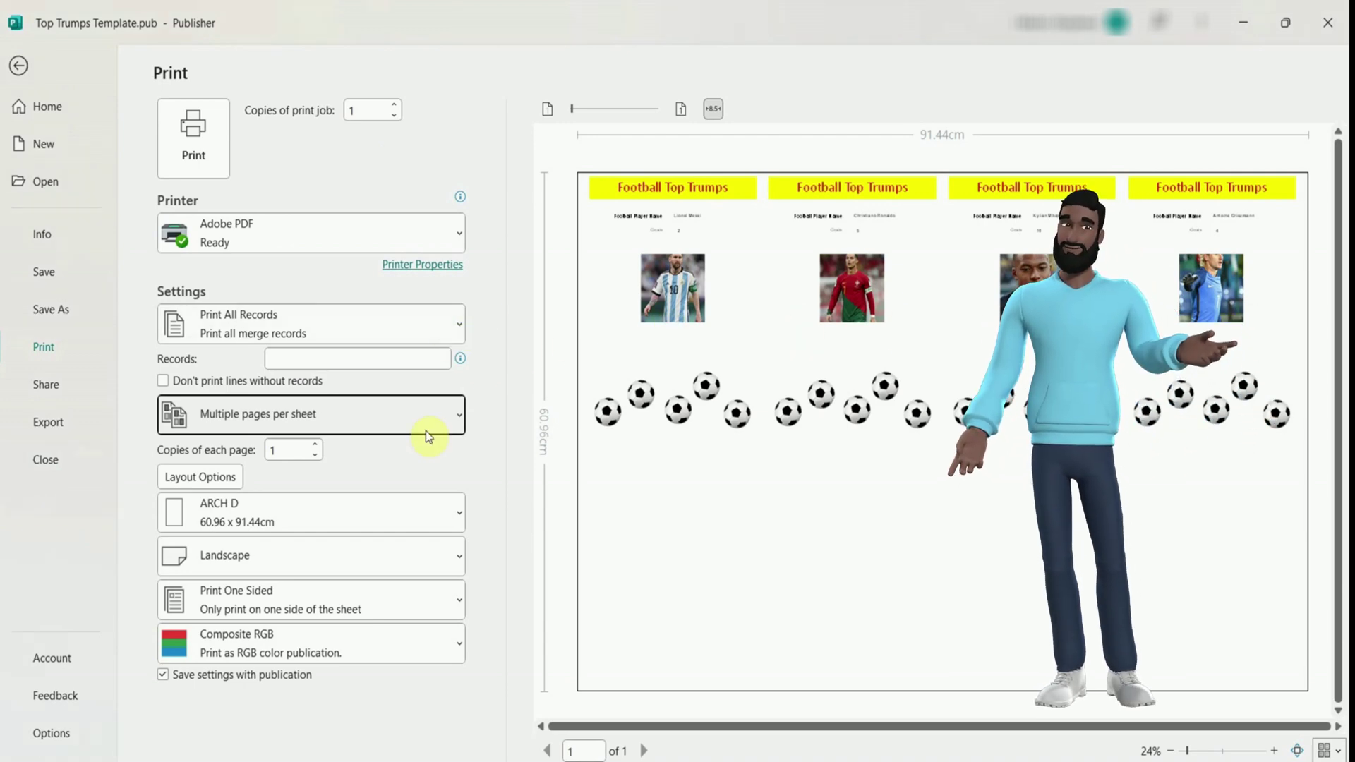
left_click(455, 523)
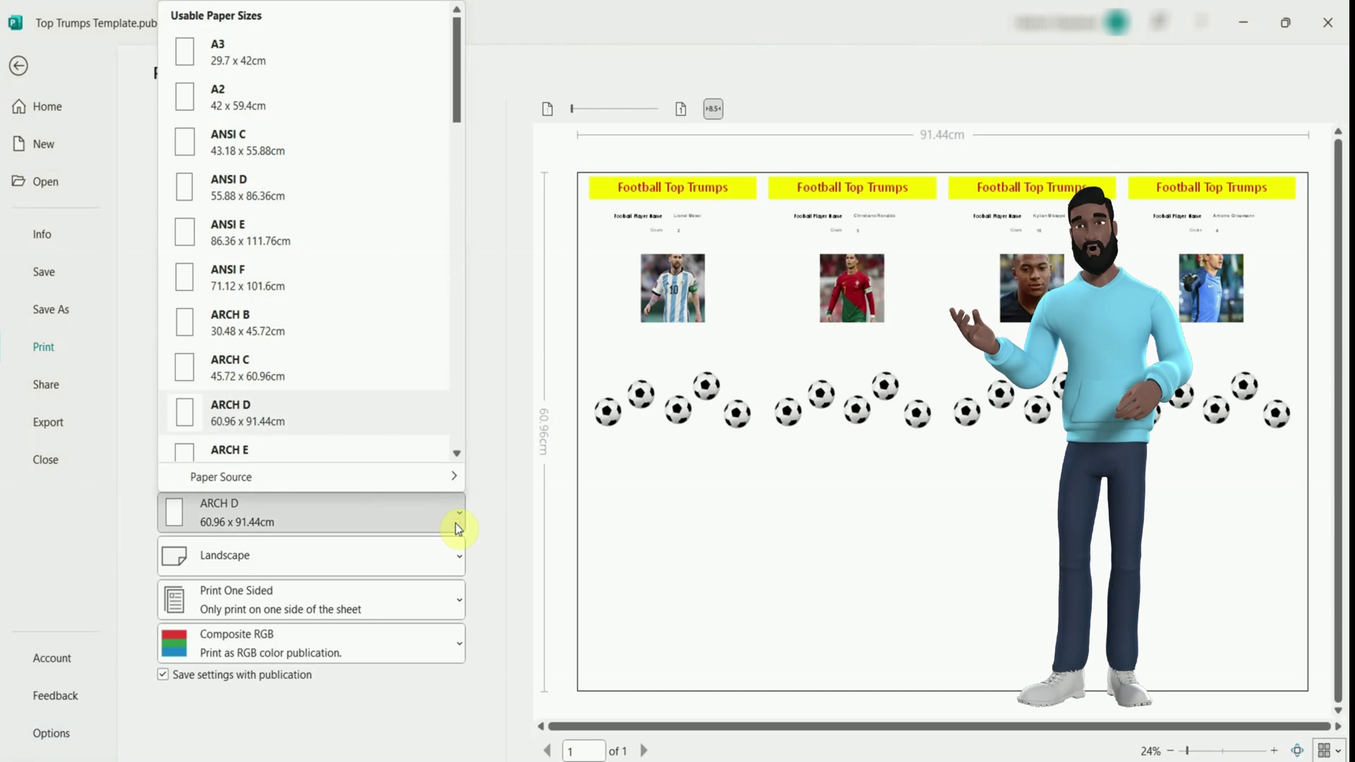
left_click(395, 417)
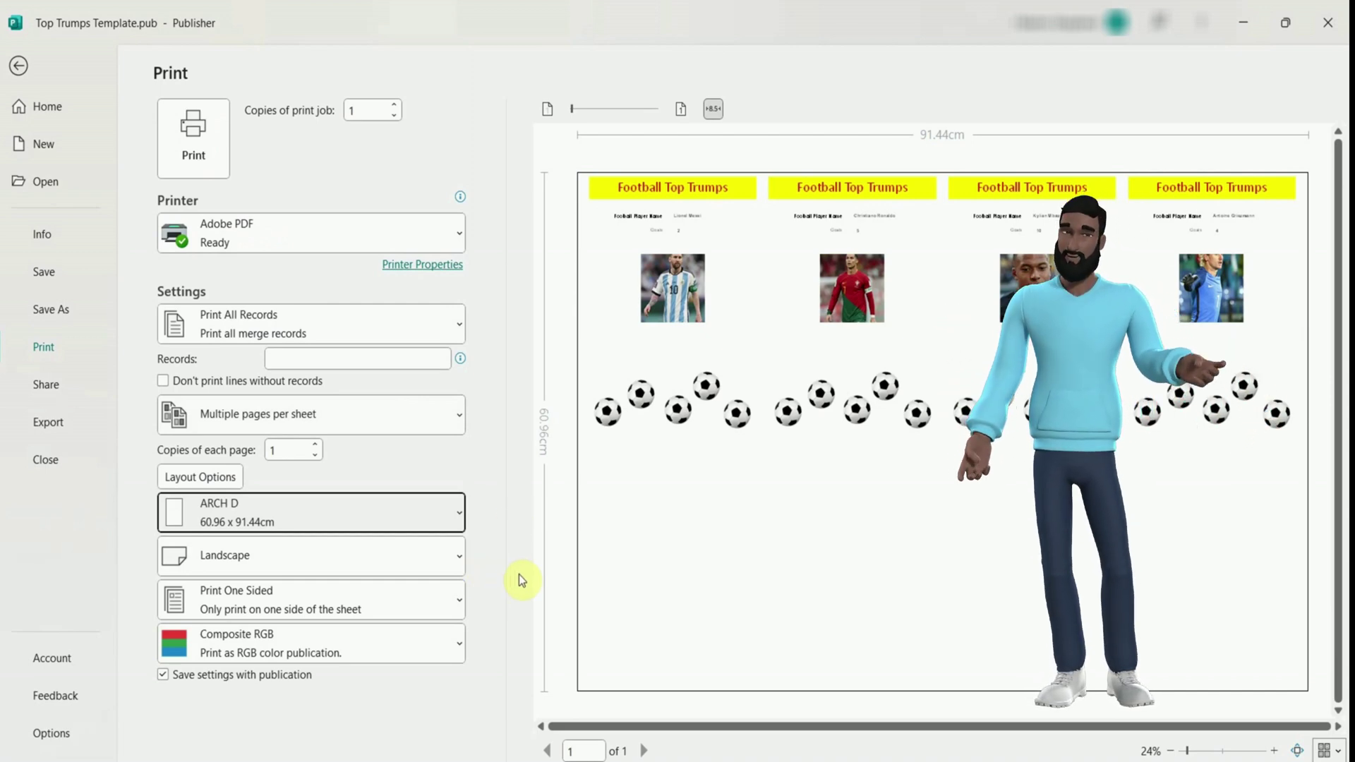
left_click(241, 382)
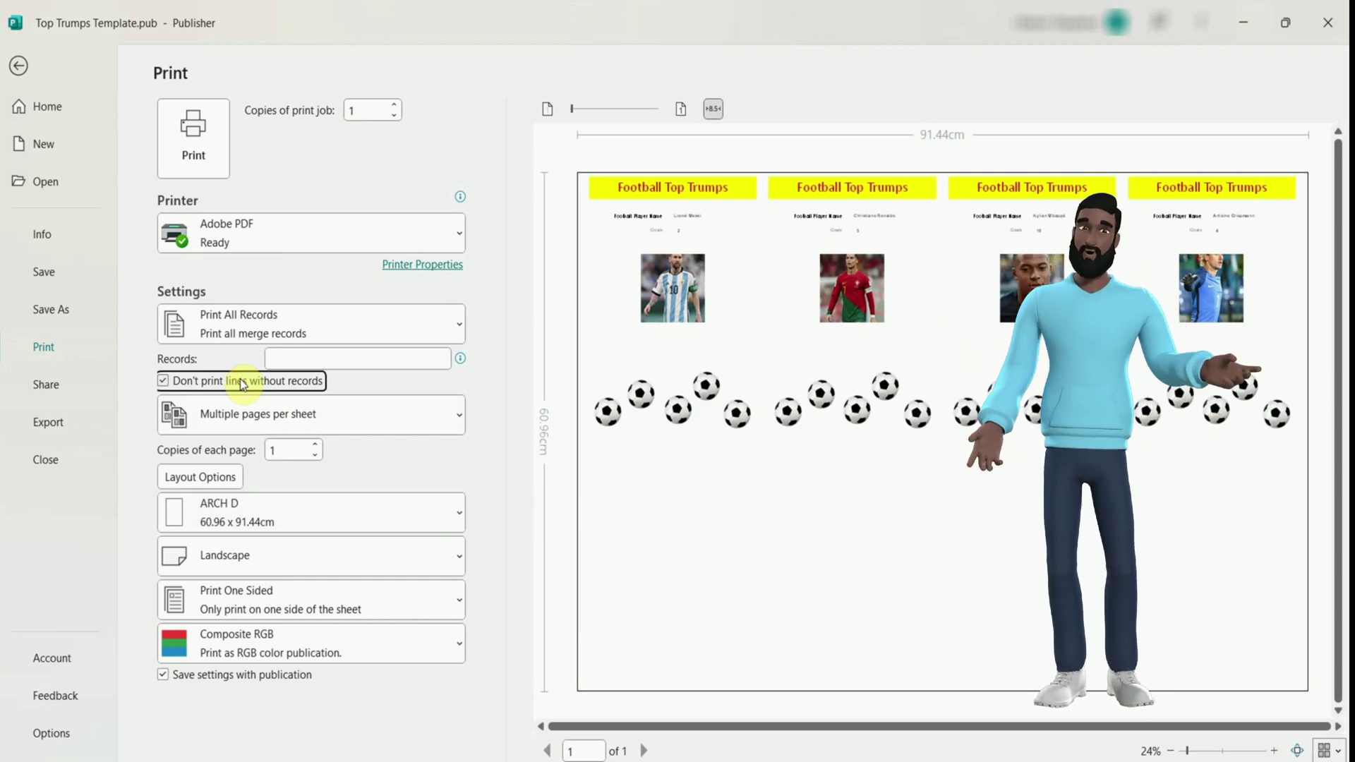
- Print the merged cards and save the PDF as Top Trumps Complete
left_click(207, 152)
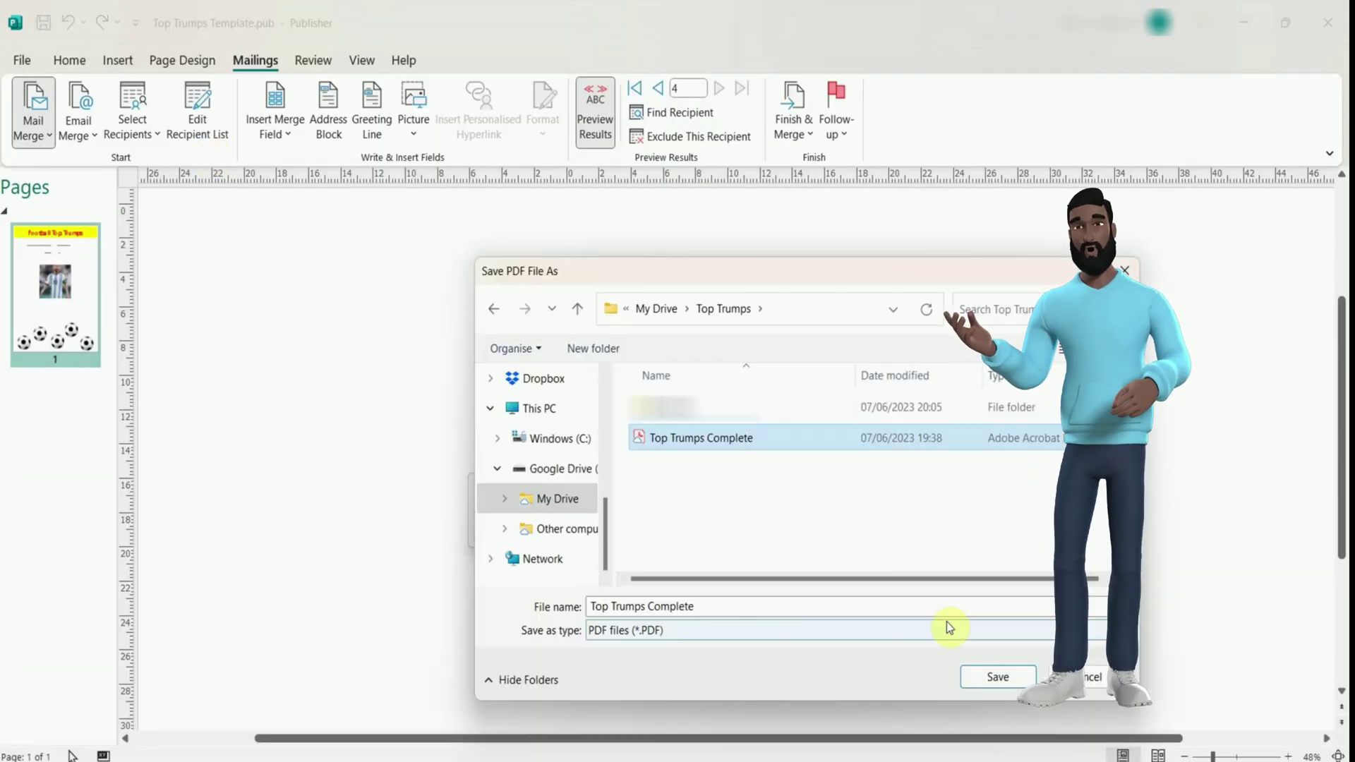
left_click(998, 683)
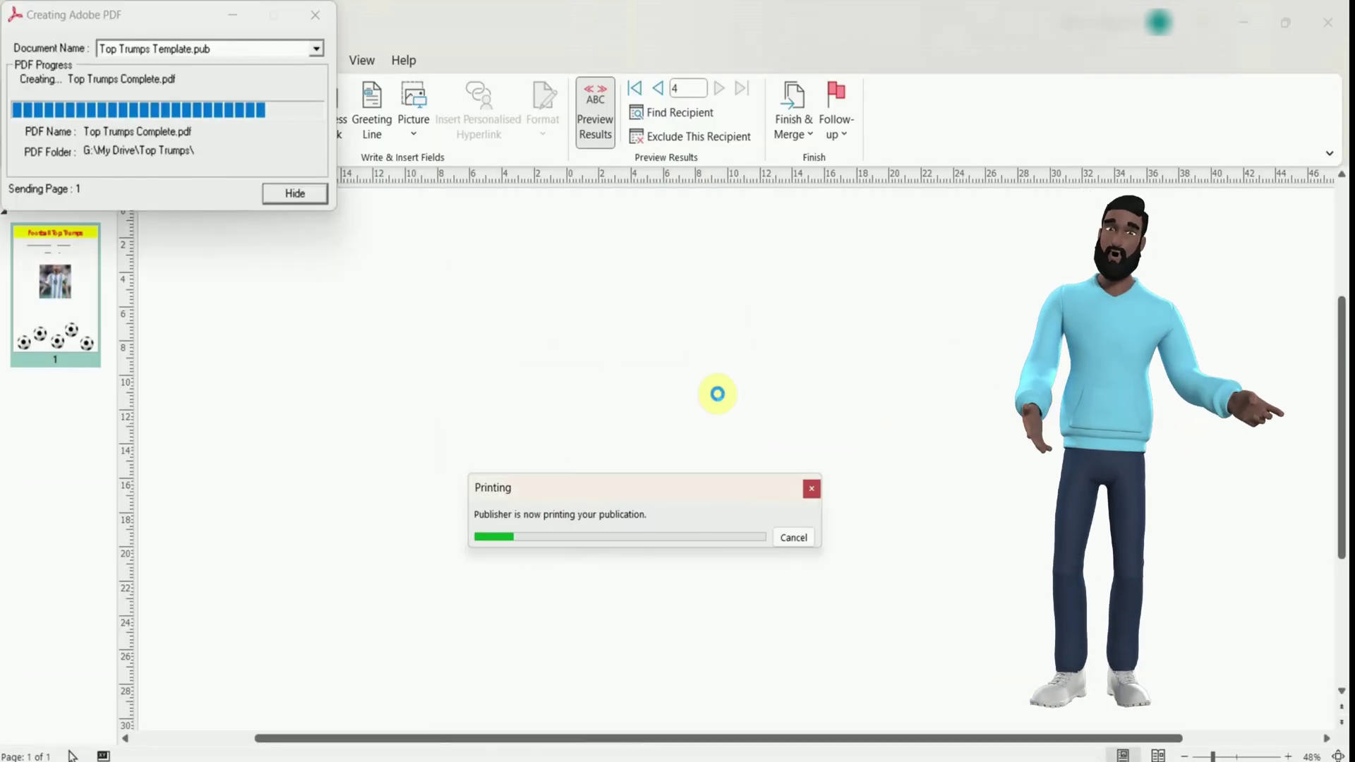